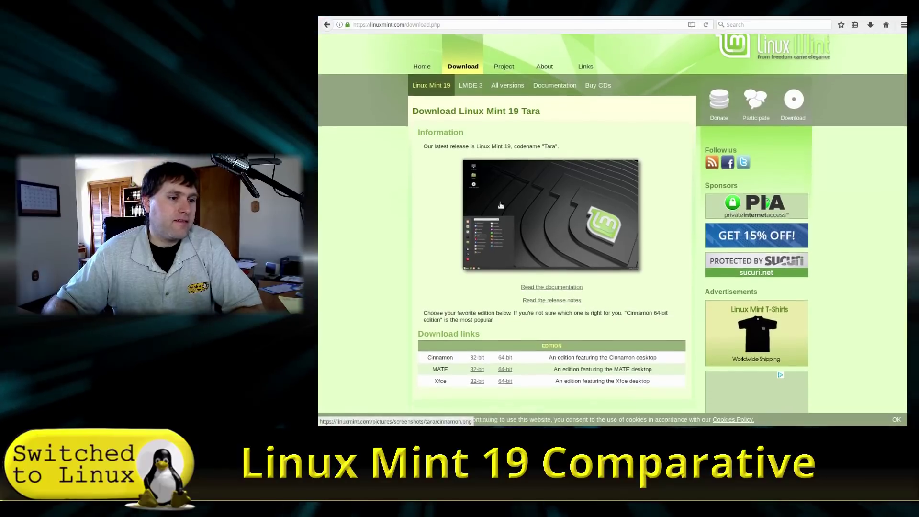
- Find the Linux Mint 19 download links and open the page for the 64-bit Cinnamon edition
{"action": "scroll", "coordinate": [535, 255], "scroll_direction": "down", "scroll_amount": 5}
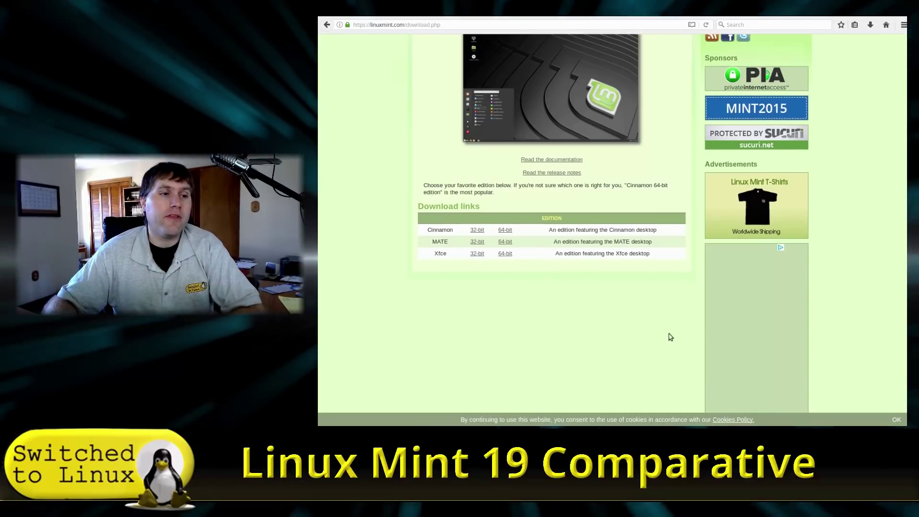
{"action": "scroll", "coordinate": [669, 336], "scroll_direction": "up", "scroll_amount": 4}
{"action": "scroll", "coordinate": [524, 274], "scroll_direction": "down", "scroll_amount": 3}
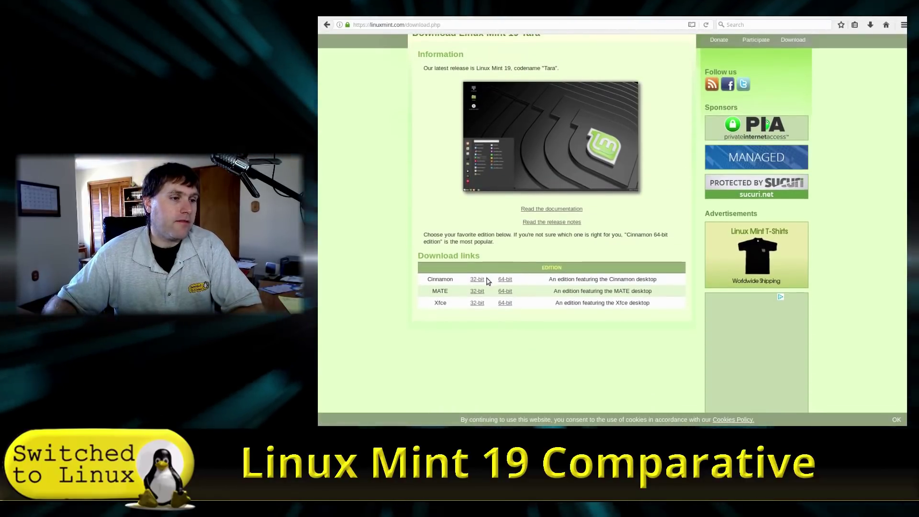
{"action": "left_click", "coordinate": [505, 279]}
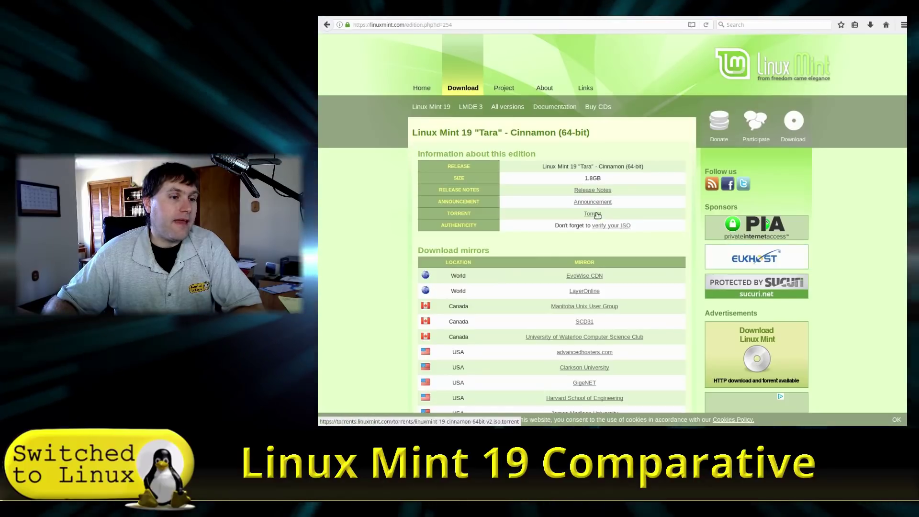
- Open the ISO verification checksums for release 19 and highlight the linuxmint-19-cinnamon-64bit-v2.iso entry
{"action": "left_click", "coordinate": [616, 227]}
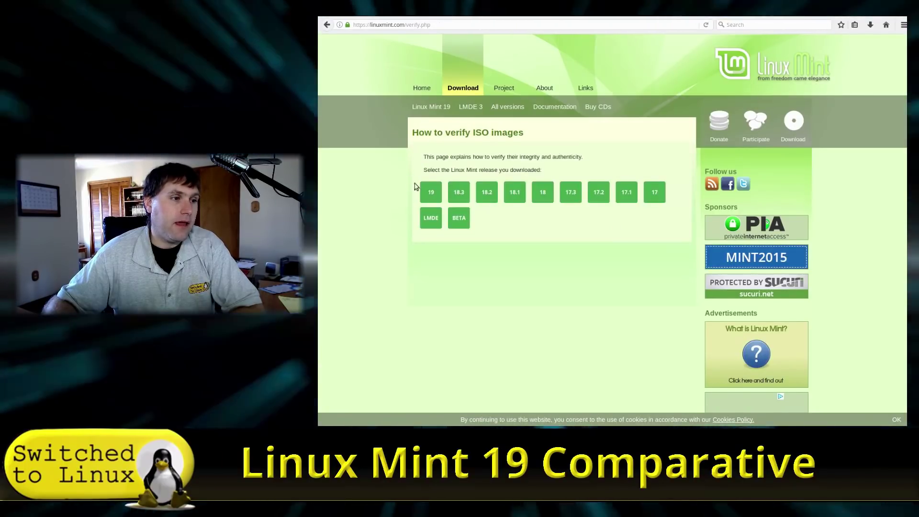
{"action": "left_click", "coordinate": [431, 192]}
{"action": "left_click", "coordinate": [450, 237]}
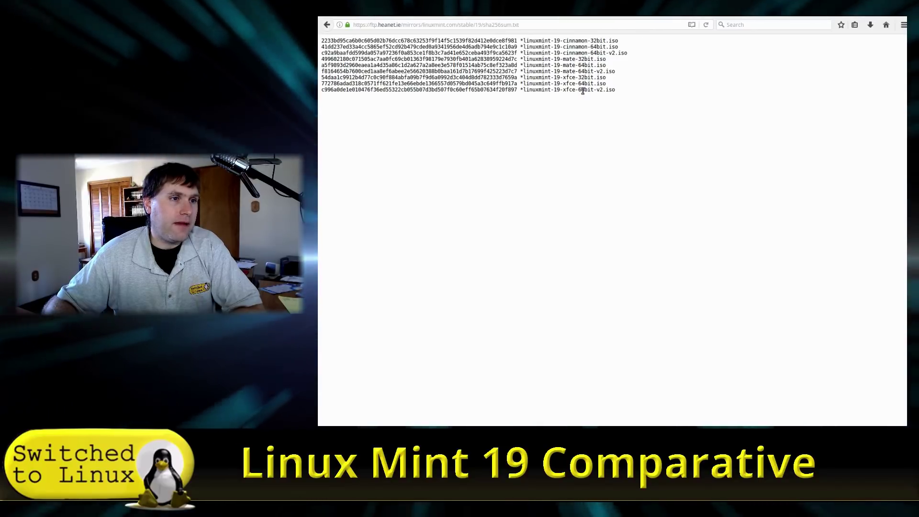
{"action": "left_click_drag", "start_coordinate": [584, 53], "coordinate": [626, 53]}
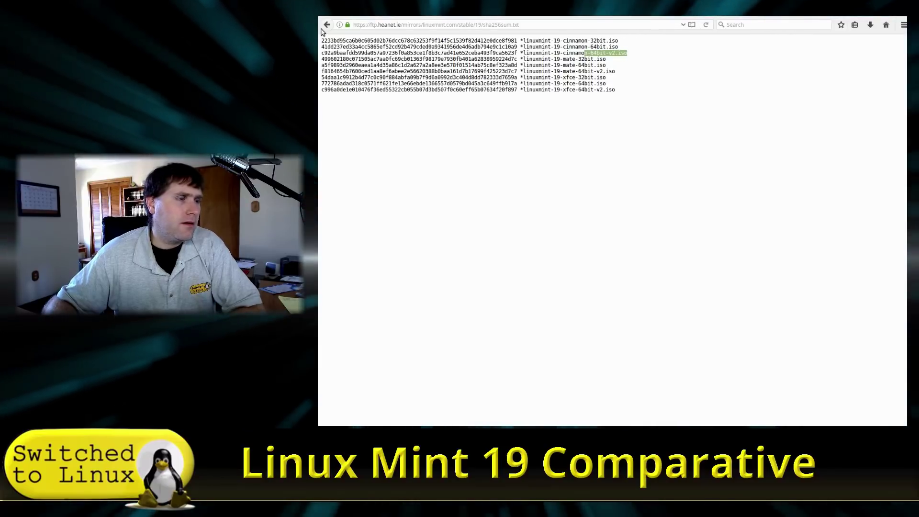
- Return to the Cinnamon 64-bit edition page and look over its download mirrors
{"action": "key", "text": "alt+Left"}
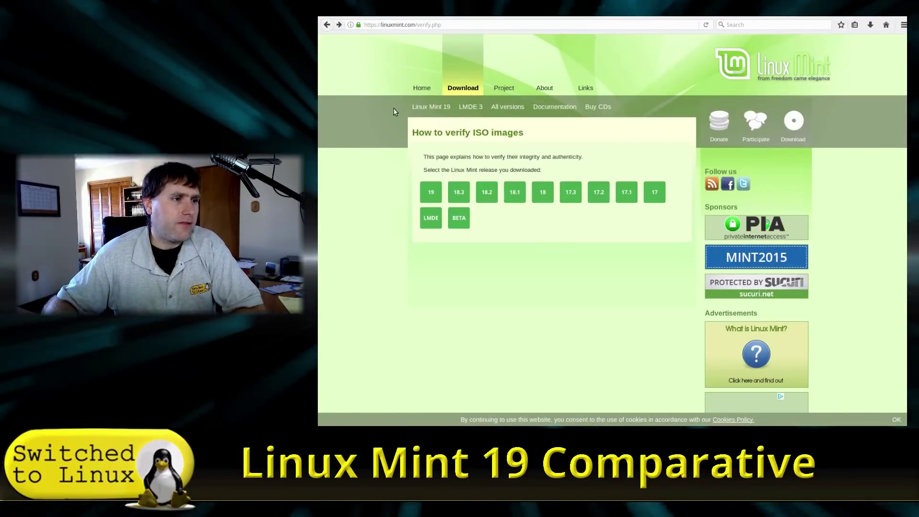
{"action": "key", "text": "alt+Left"}
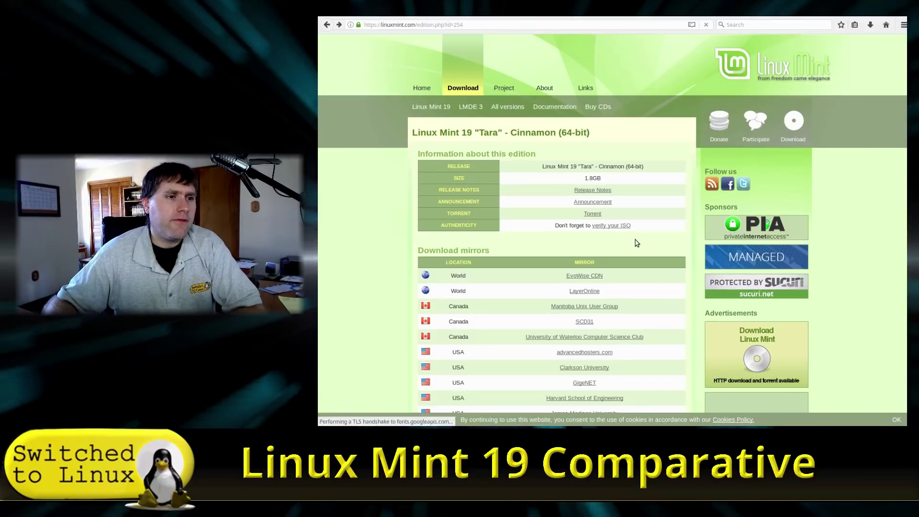
{"action": "scroll", "coordinate": [644, 251], "scroll_direction": "down", "scroll_amount": 3}
{"action": "scroll", "coordinate": [641, 259], "scroll_direction": "up", "scroll_amount": 4}
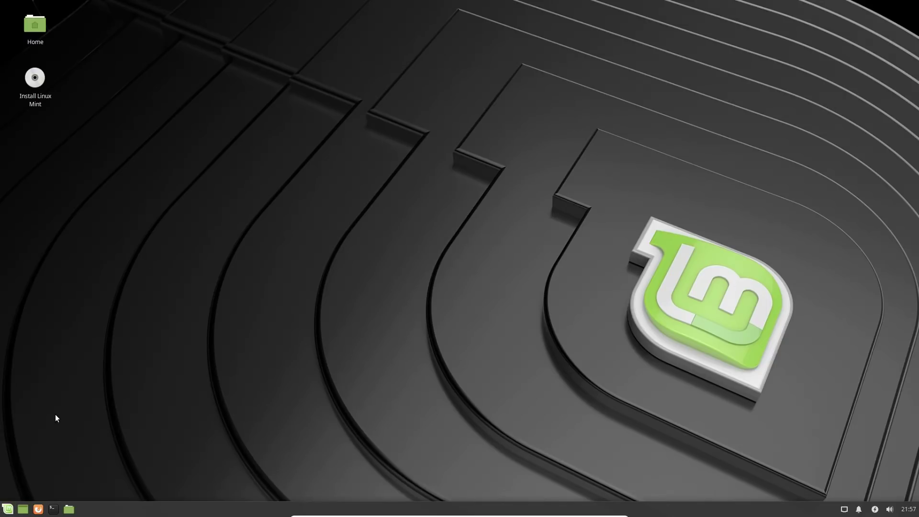
- Browse the Multimedia, Office and Internet application categories and slightly widen the applications menu
{"action": "left_click", "coordinate": [7, 509]}
{"action": "left_click", "coordinate": [18, 397]}
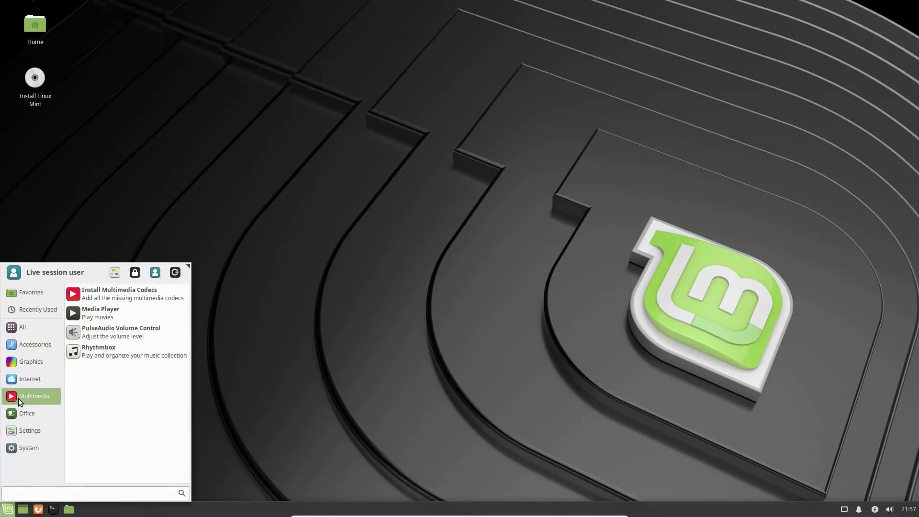
{"action": "left_click", "coordinate": [24, 413]}
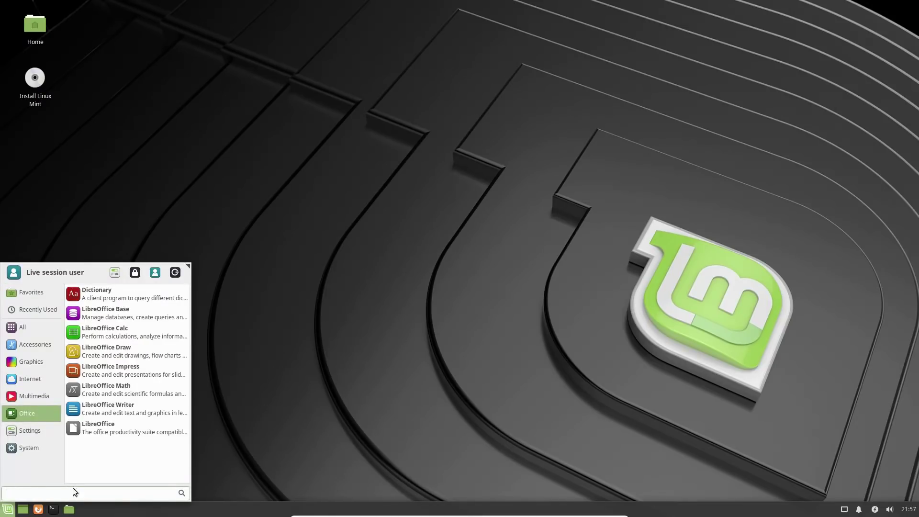
{"action": "left_click", "coordinate": [58, 374]}
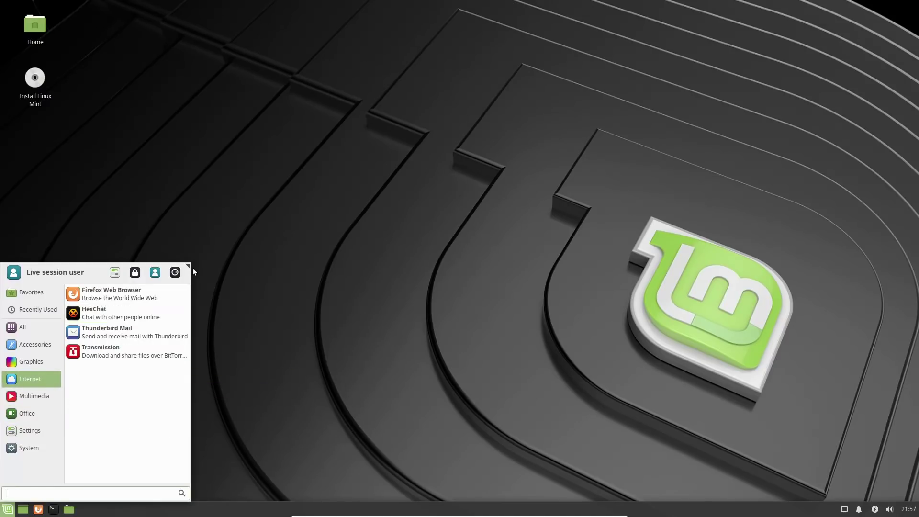
{"action": "mouse_move", "coordinate": [188, 265]}
{"action": "left_mouse_down"}
{"action": "mouse_move", "coordinate": [287, 219]}
{"action": "mouse_move", "coordinate": [401, 199]}
{"action": "mouse_move", "coordinate": [269, 234]}
{"action": "mouse_move", "coordinate": [180, 306]}
{"action": "mouse_move", "coordinate": [201, 267]}
{"action": "left_mouse_up"}
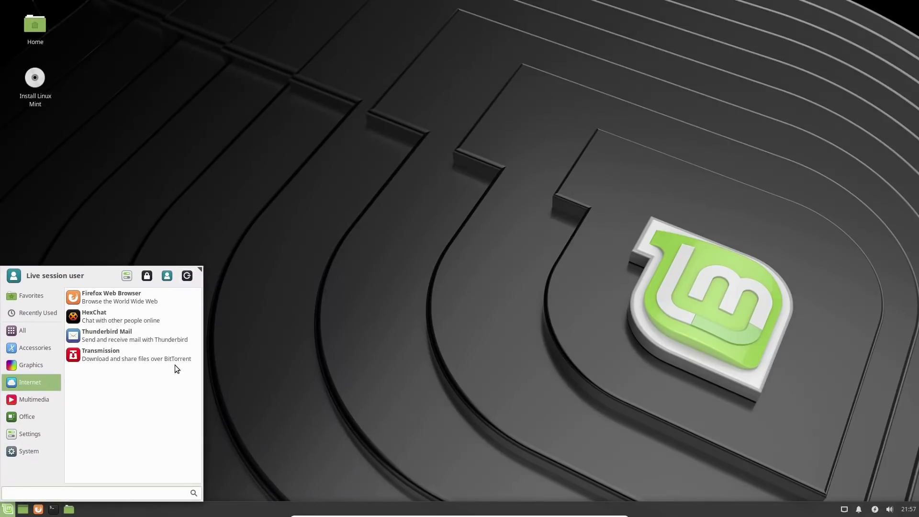
- Search the applications menu for "system" and clear the search
{"action": "type", "text": "sys"}
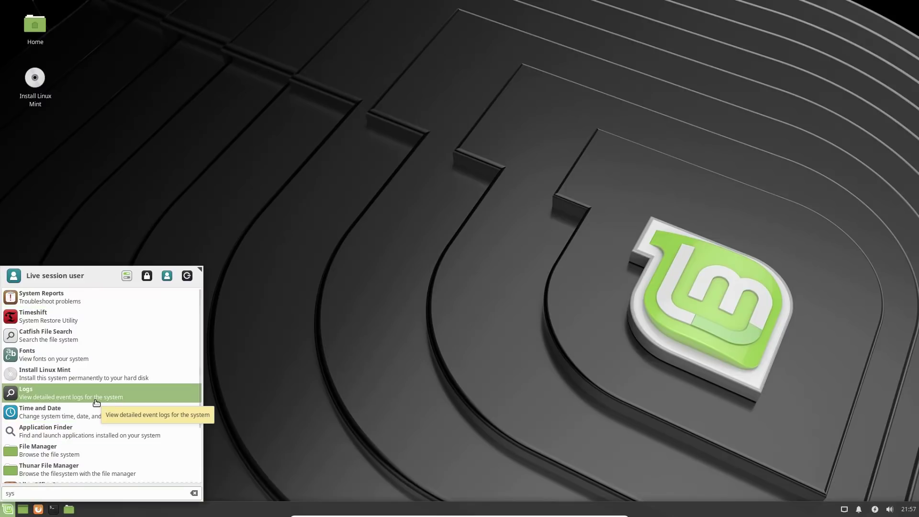
{"action": "type", "text": "tem"}
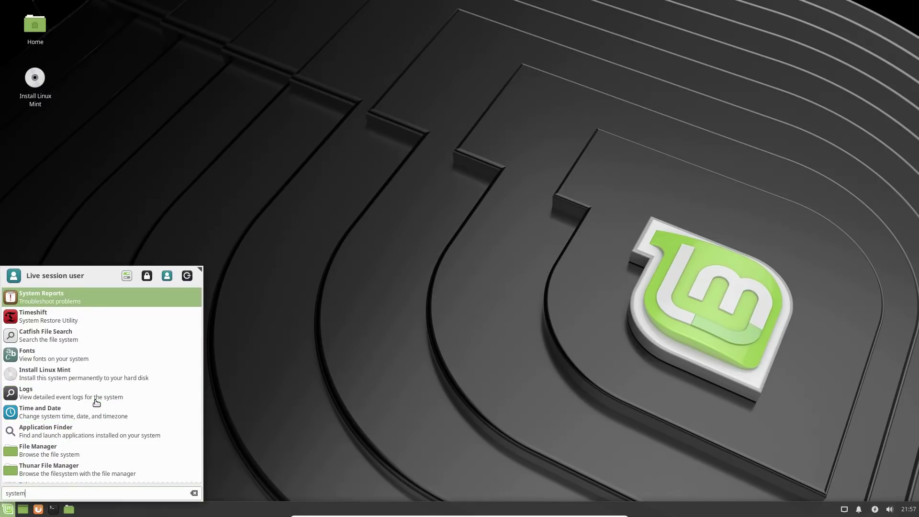
{"action": "key", "text": "BackSpace"}
{"action": "key", "text": "BackSpace"}
{"action": "key", "text": "BackSpace"}
{"action": "key", "text": "BackSpace"}
{"action": "key", "text": "BackSpace"}
{"action": "key", "text": "BackSpace"}
- Search the applications menu for "resour" and empty the search field
{"action": "type", "text": "res"}
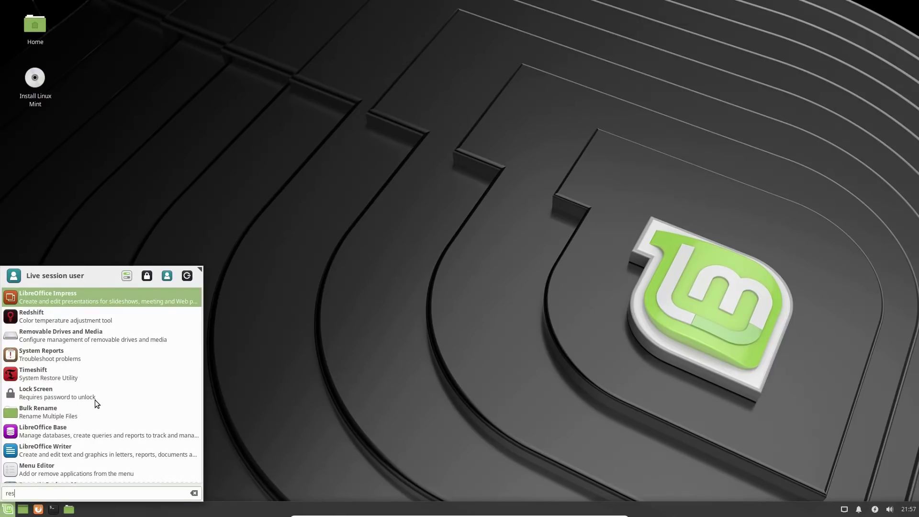
{"action": "type", "text": "our"}
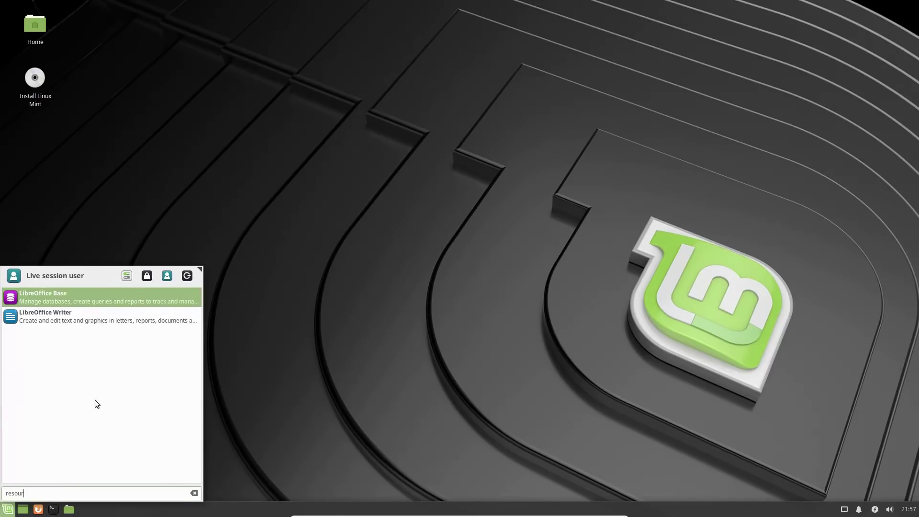
{"action": "key", "text": "BackSpace"}
{"action": "key", "text": "BackSpace"}
{"action": "key", "text": "BackSpace"}
{"action": "key", "text": "BackSpace"}
{"action": "key", "text": "BackSpace"}
{"action": "key", "text": "BackSpace"}
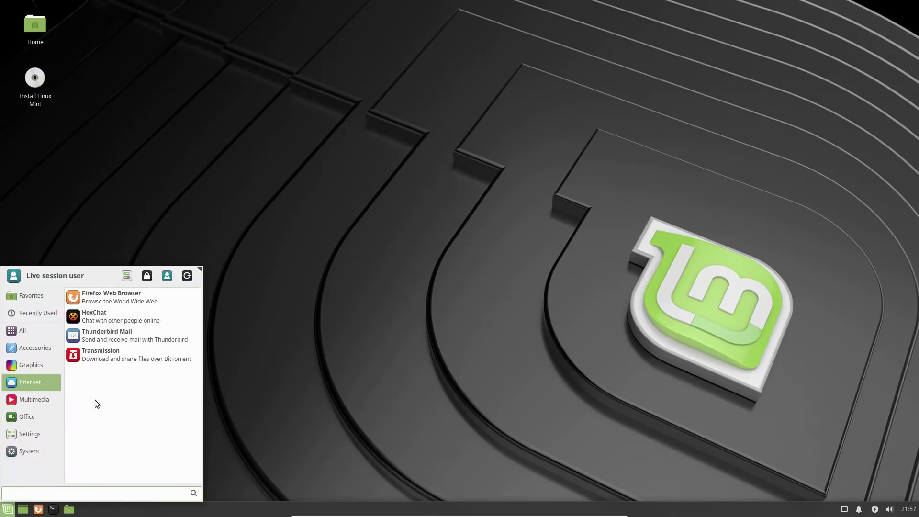
- Search the installed applications for "system t" and clear the query
{"action": "type", "text": "system"}
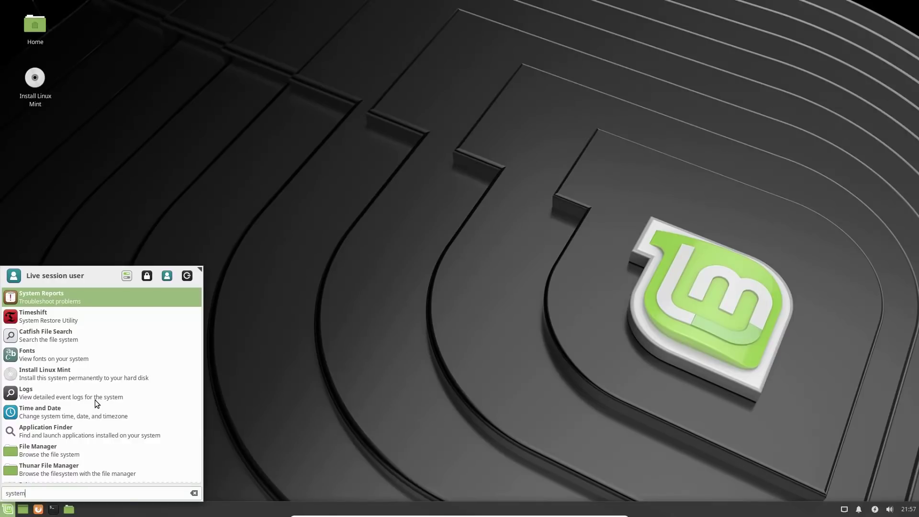
{"action": "type", "text": " t"}
{"action": "key", "text": "BackSpace"}
{"action": "key", "text": "BackSpace"}
{"action": "key", "text": "BackSpace"}
{"action": "key", "text": "BackSpace"}
{"action": "key", "text": "BackSpace"}
{"action": "key", "text": "BackSpace"}
{"action": "key", "text": "BackSpace"}
{"action": "key", "text": "BackSpace"}
- Search the applications for "mon", shorten the query to "m", and launch Task Manager
{"action": "type", "text": "mon"}
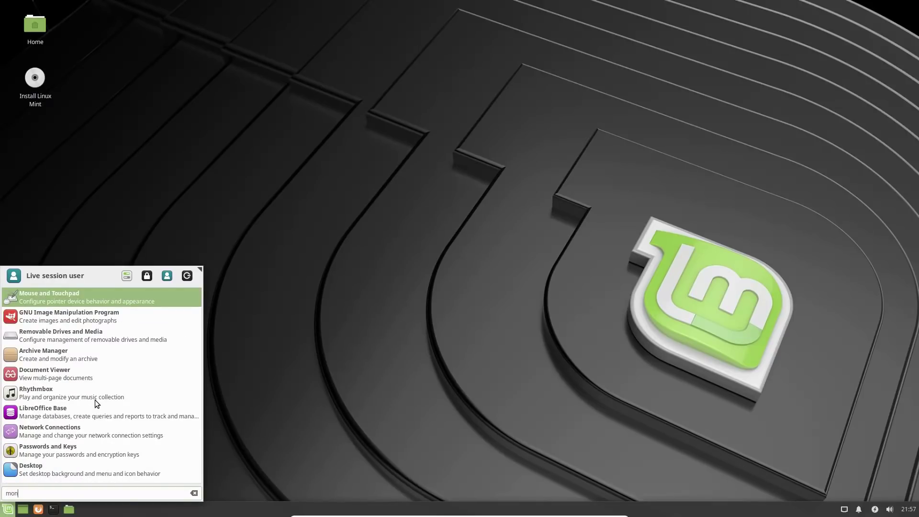
{"action": "key", "text": "BackSpace"}
{"action": "key", "text": "BackSpace"}
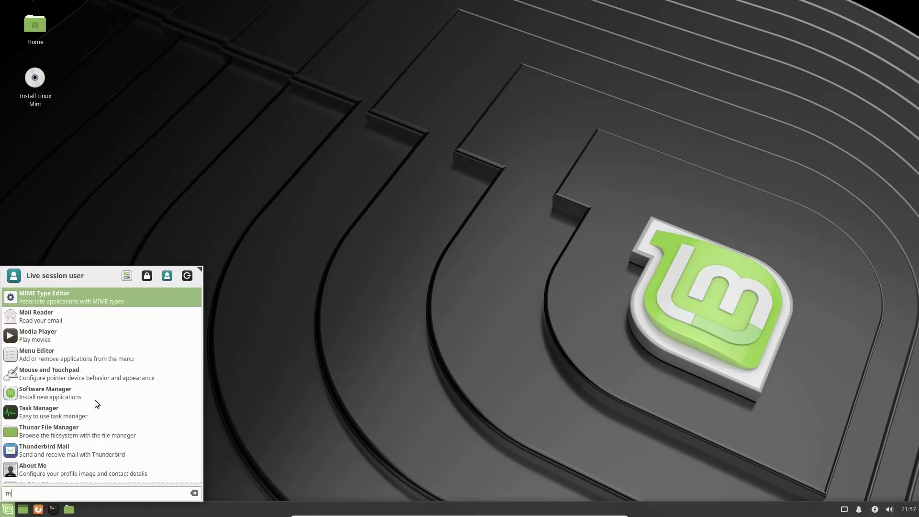
{"action": "left_click", "coordinate": [73, 413]}
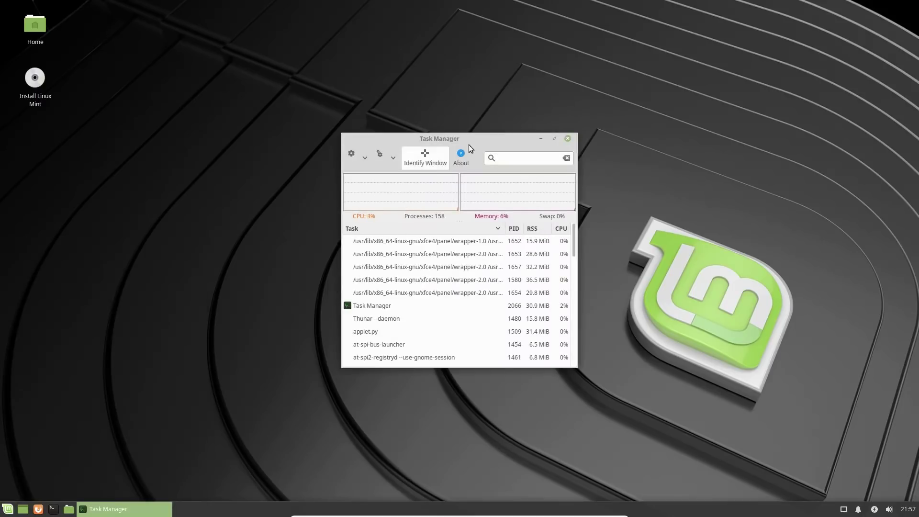
- Reposition and enlarge the Task Manager window and look through its process list
{"action": "left_click_drag", "start_coordinate": [476, 138], "coordinate": [443, 99]}
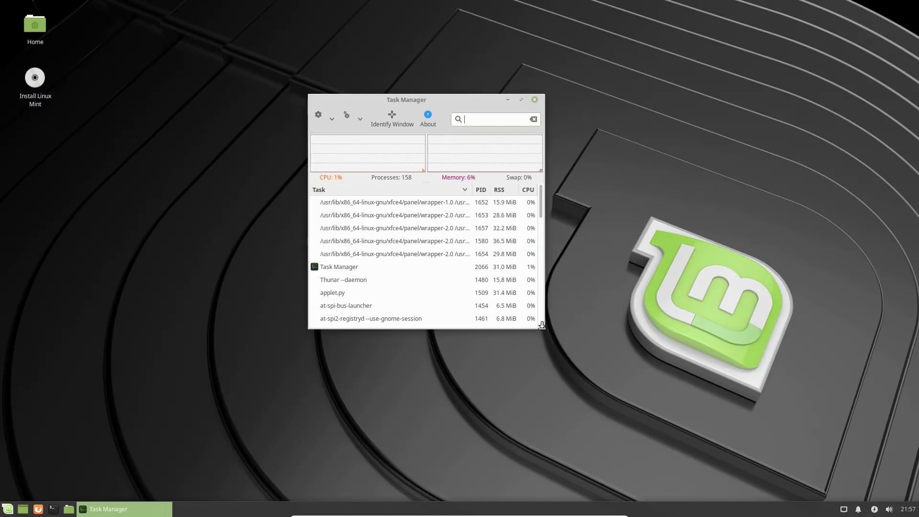
{"action": "left_click_drag", "start_coordinate": [544, 326], "coordinate": [750, 431]}
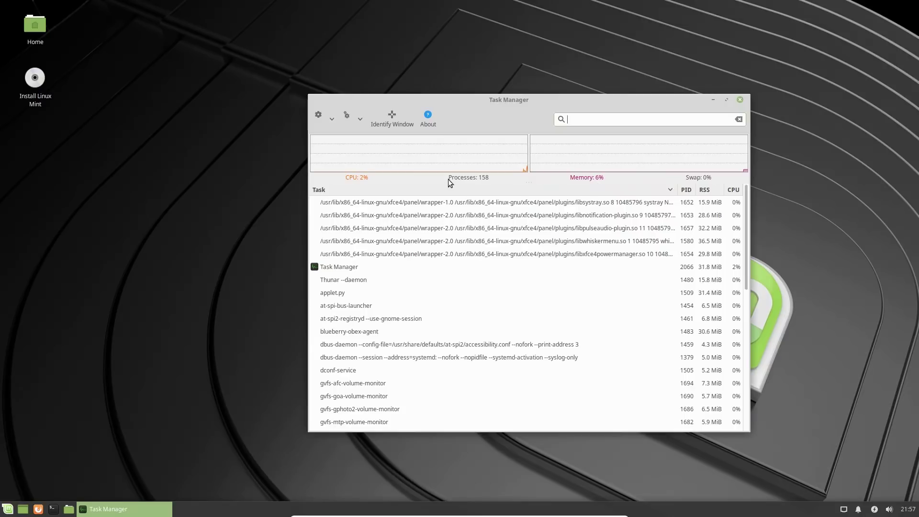
{"action": "scroll", "coordinate": [425, 240], "scroll_direction": "down", "scroll_amount": 5}
{"action": "scroll", "coordinate": [425, 240], "scroll_direction": "up", "scroll_amount": 5}
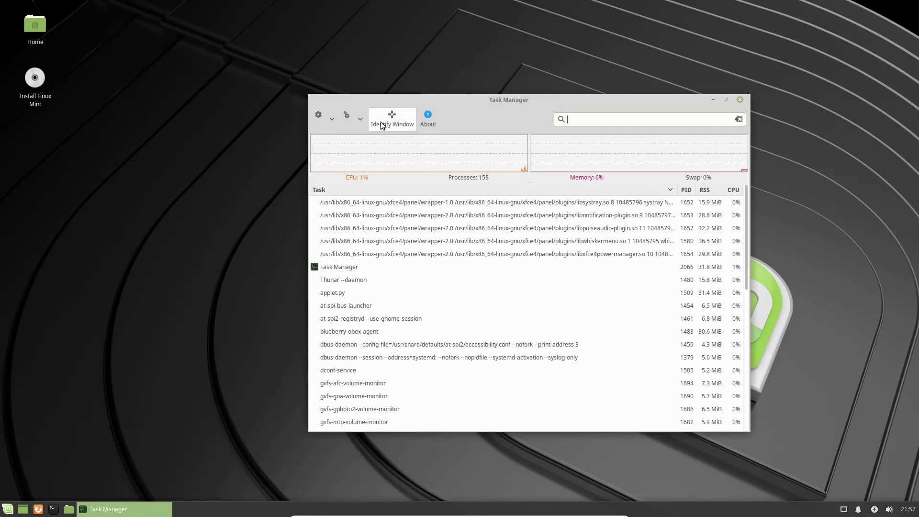
- Inspect the Task Manager settings and its process list, and close Task Manager
{"action": "left_click", "coordinate": [352, 119]}
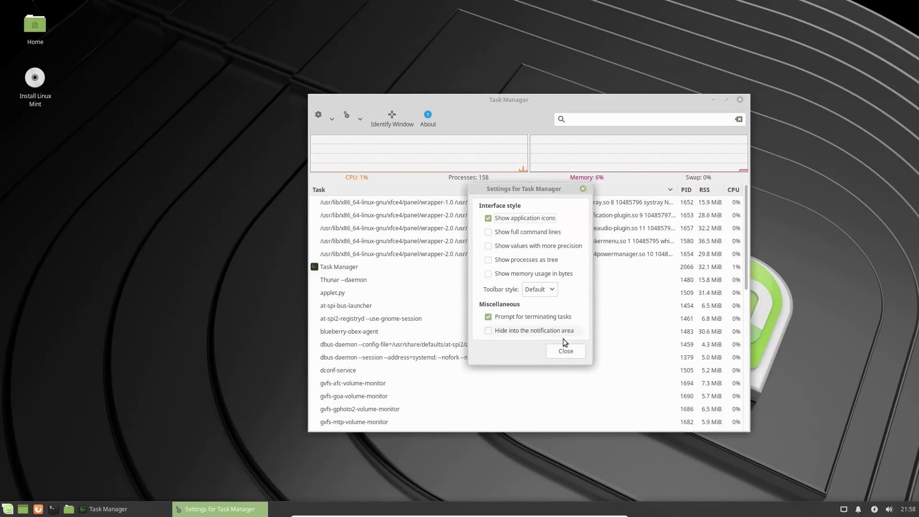
{"action": "left_click", "coordinate": [583, 189]}
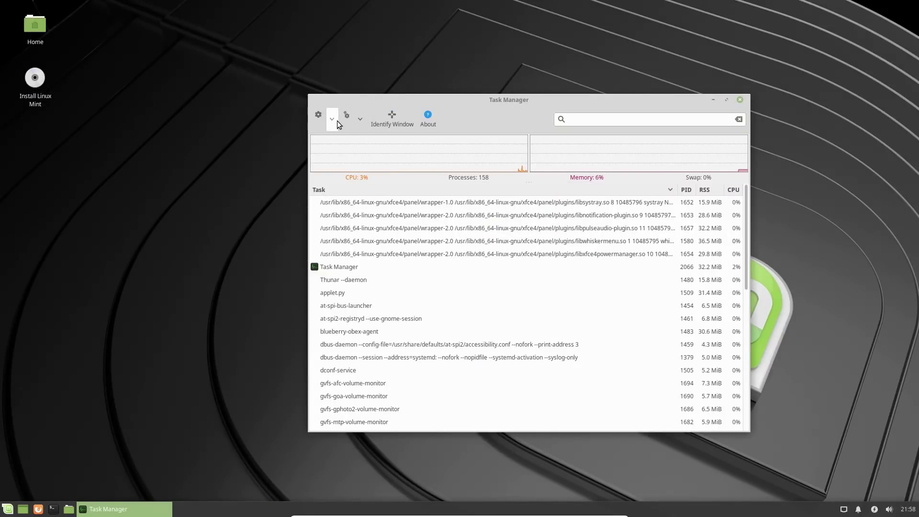
{"action": "left_click", "coordinate": [337, 120]}
{"action": "left_click", "coordinate": [337, 121]}
{"action": "scroll", "coordinate": [484, 306], "scroll_direction": "down", "scroll_amount": 5}
{"action": "scroll", "coordinate": [487, 305], "scroll_direction": "up", "scroll_amount": 5}
{"action": "left_click", "coordinate": [740, 100]}
- Open a terminal and install htop with the command "sudo apt install htop"
{"action": "key", "text": "ctrl+alt+t"}
{"action": "type", "text": "sudo apt install htop"}
{"action": "key", "text": "BackSpace"}
{"action": "type", "text": "p"}
{"action": "key", "text": "Return"}
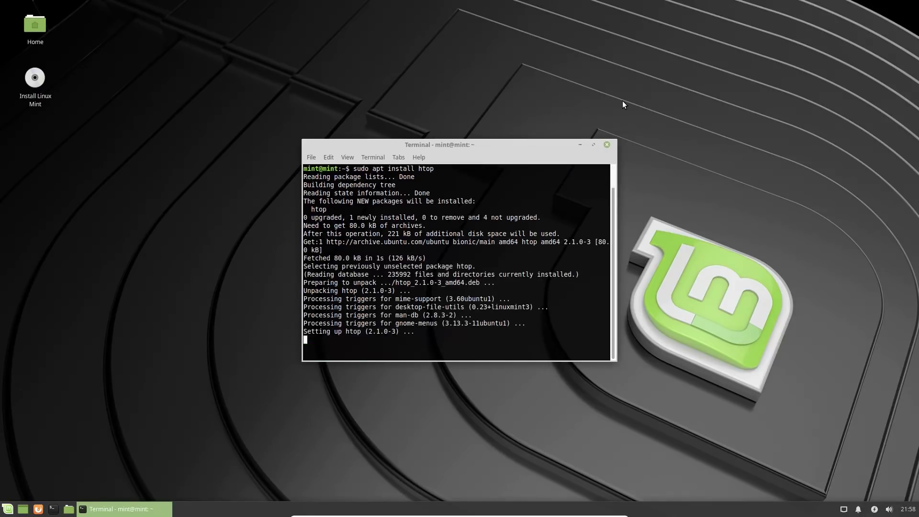
- Run htop to check the system's resource usage, and quit it and exit the terminal
{"action": "type", "text": "htop"}
{"action": "key", "text": "Return"}
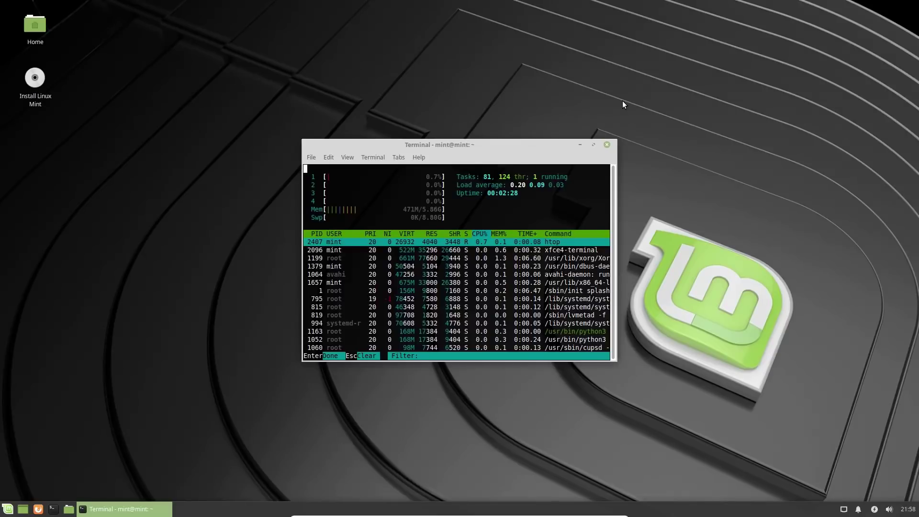
{"action": "type", "text": "q"}
{"action": "key", "text": "Return"}
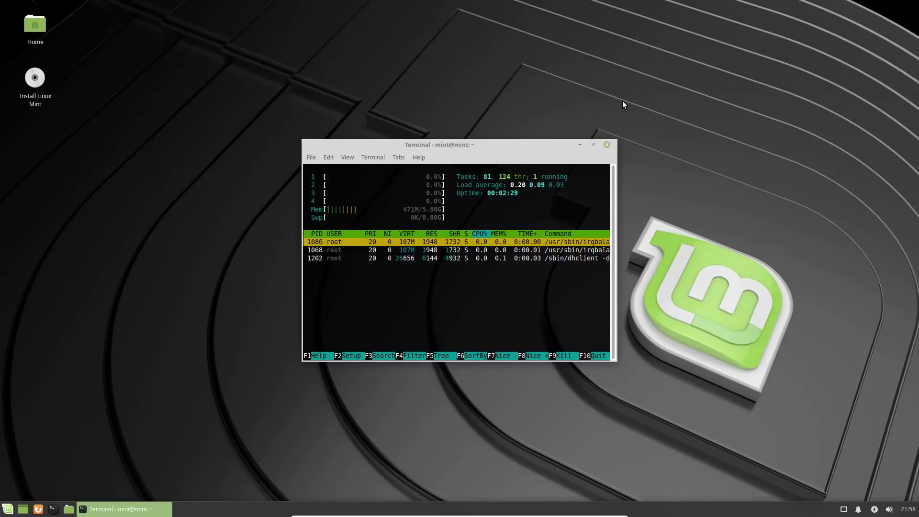
{"action": "key", "text": "F10"}
{"action": "type", "text": "exit"}
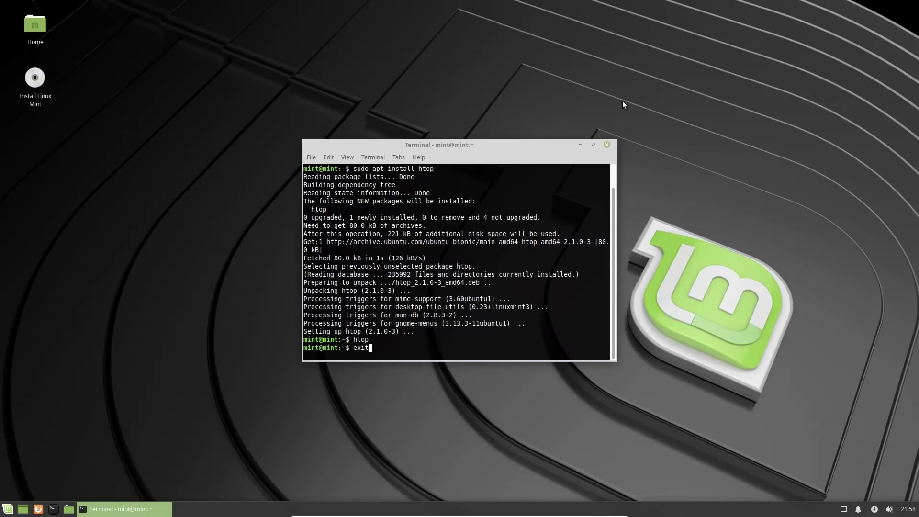
{"action": "key", "text": "Return"}
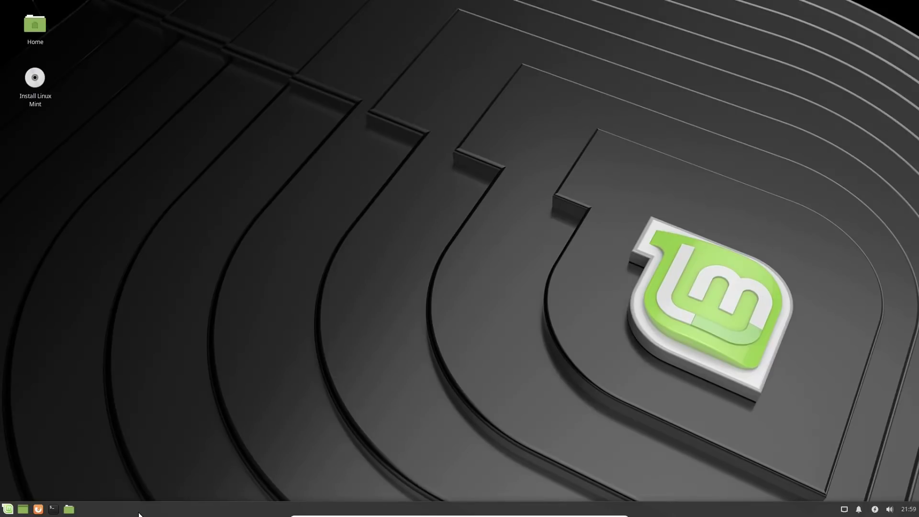
- Search the applications menu for "theme" and clear the search
{"action": "left_click", "coordinate": [7, 509]}
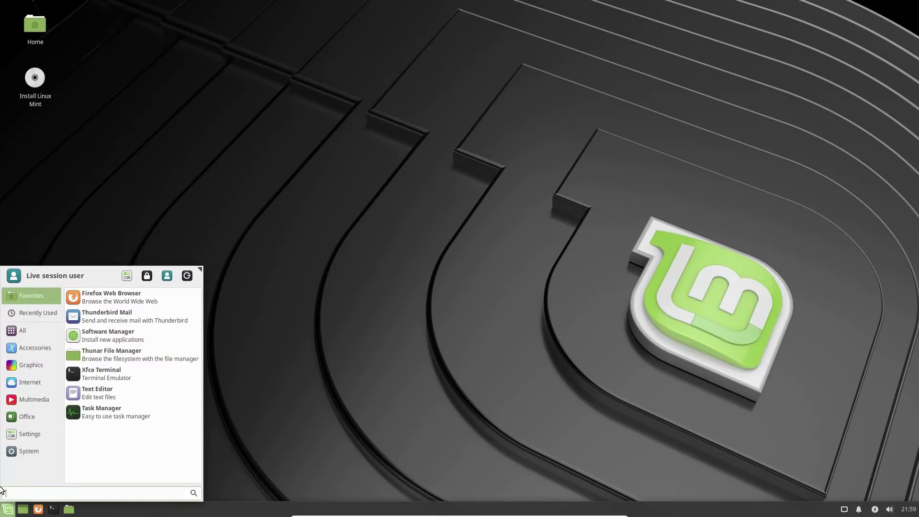
{"action": "type", "text": "theme"}
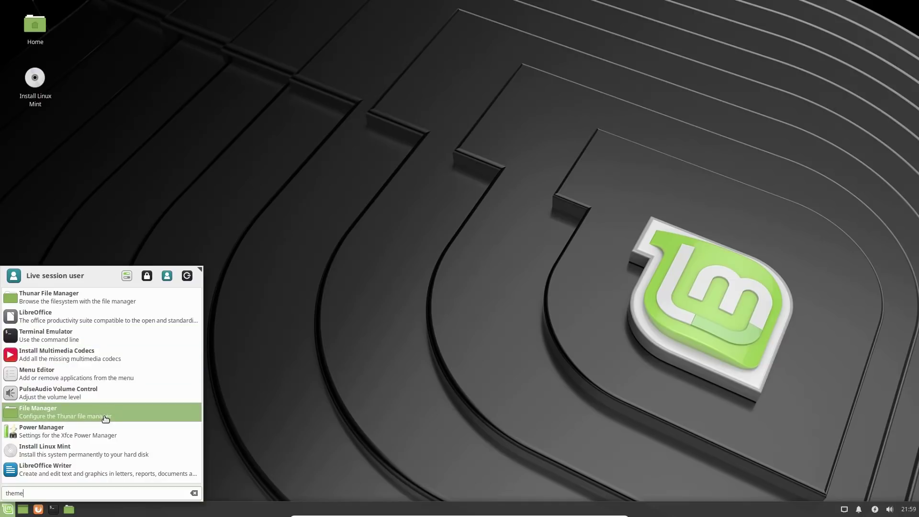
{"action": "key", "text": "BackSpace"}
{"action": "key", "text": "BackSpace"}
{"action": "key", "text": "BackSpace"}
{"action": "key", "text": "BackSpace"}
{"action": "key", "text": "BackSpace"}
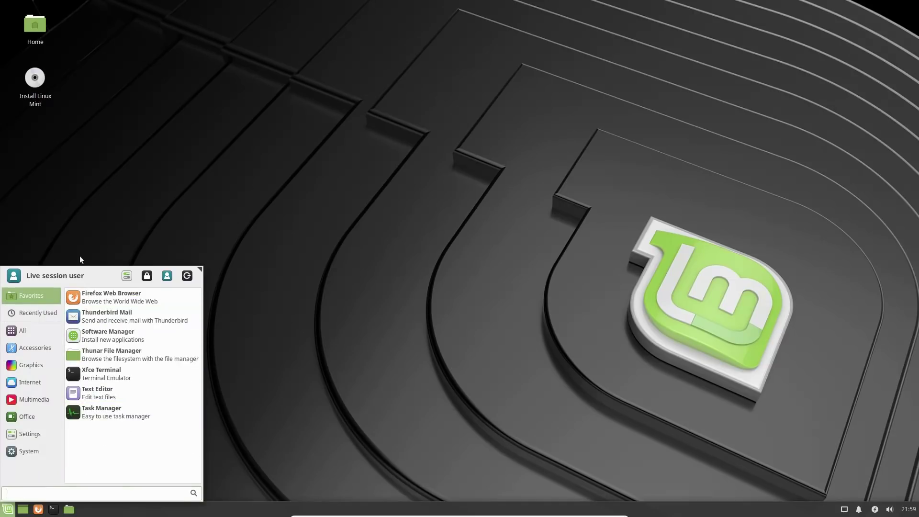
- Browse the application categories from Accessories through System in the applications menu and close it
{"action": "left_click", "coordinate": [36, 346]}
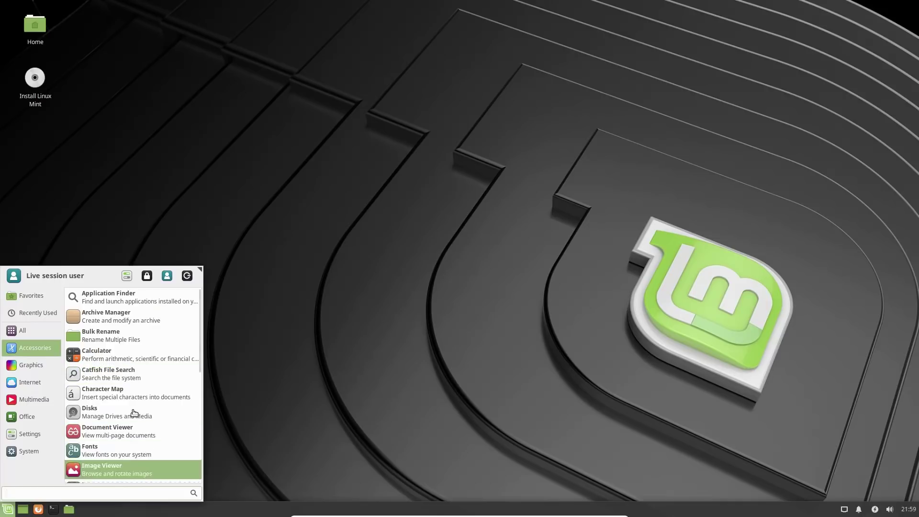
{"action": "left_click", "coordinate": [32, 369]}
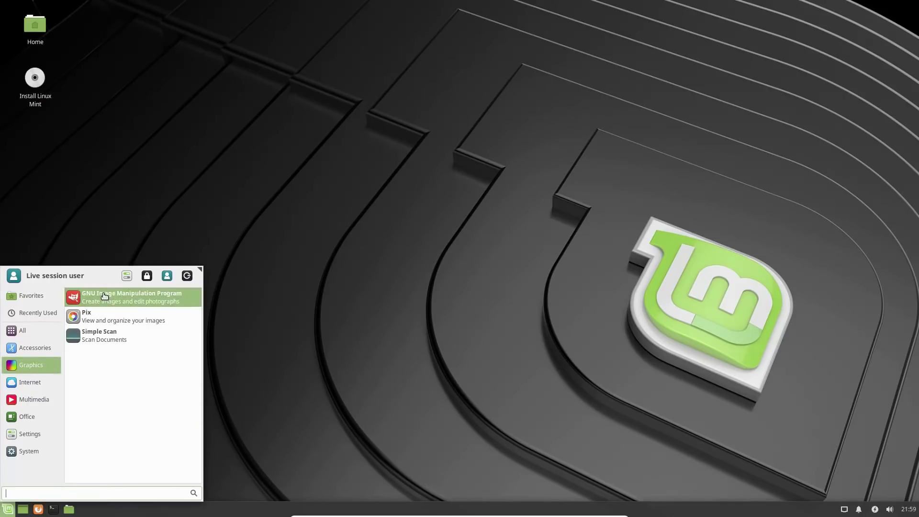
{"action": "mouse_move", "coordinate": [37, 387]}
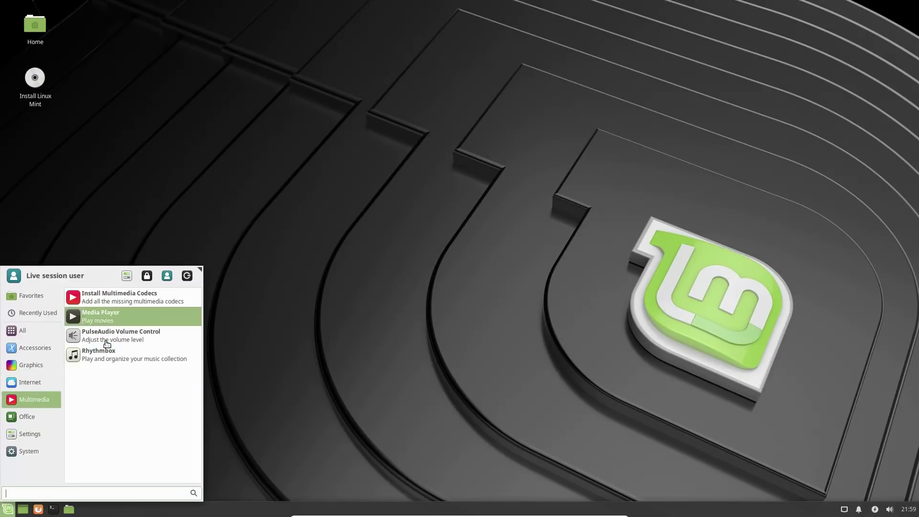
{"action": "mouse_move", "coordinate": [29, 415]}
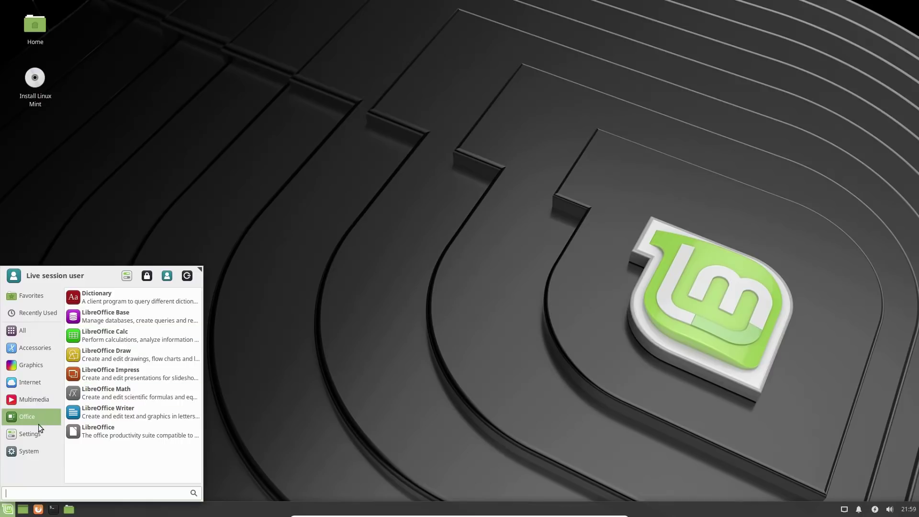
{"action": "mouse_move", "coordinate": [36, 433]}
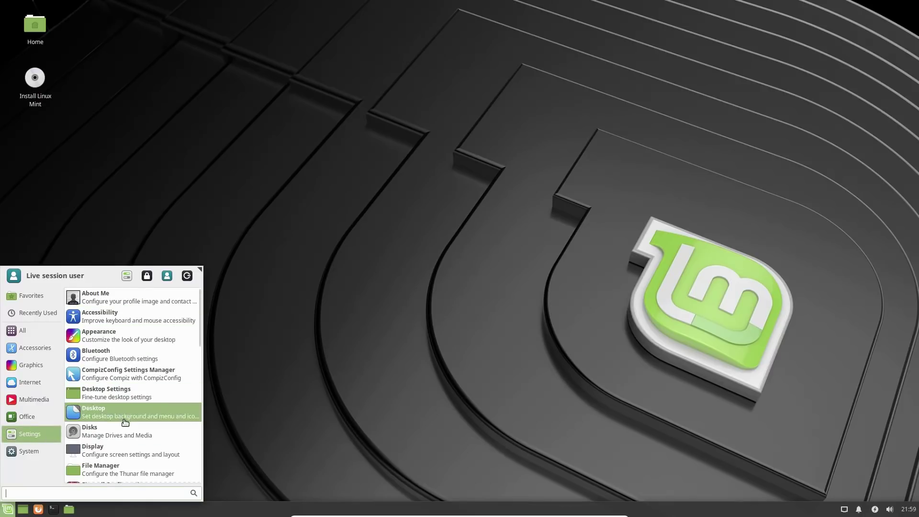
{"action": "scroll", "coordinate": [123, 424], "scroll_direction": "down", "scroll_amount": 5}
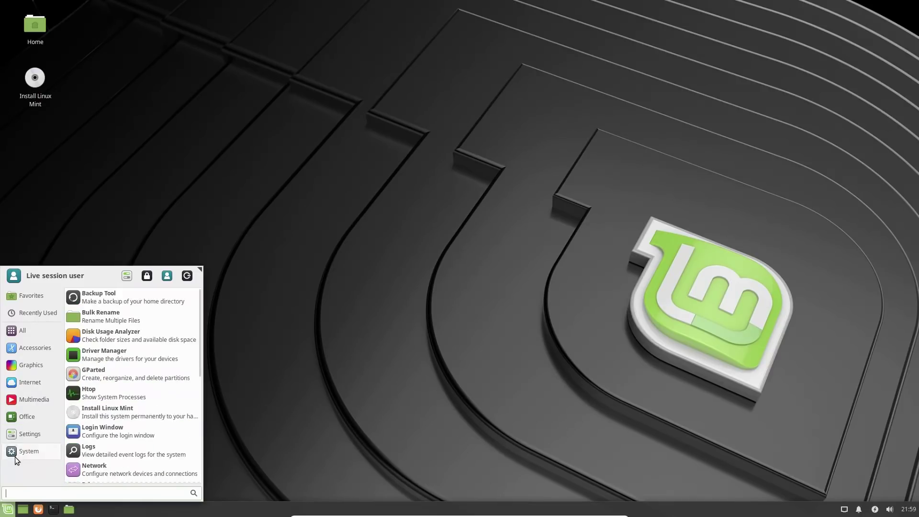
{"action": "left_click", "coordinate": [472, 330]}
- Open the Settings manager, enlarge its window and move it so that all setting categories fit
{"action": "left_click", "coordinate": [13, 508]}
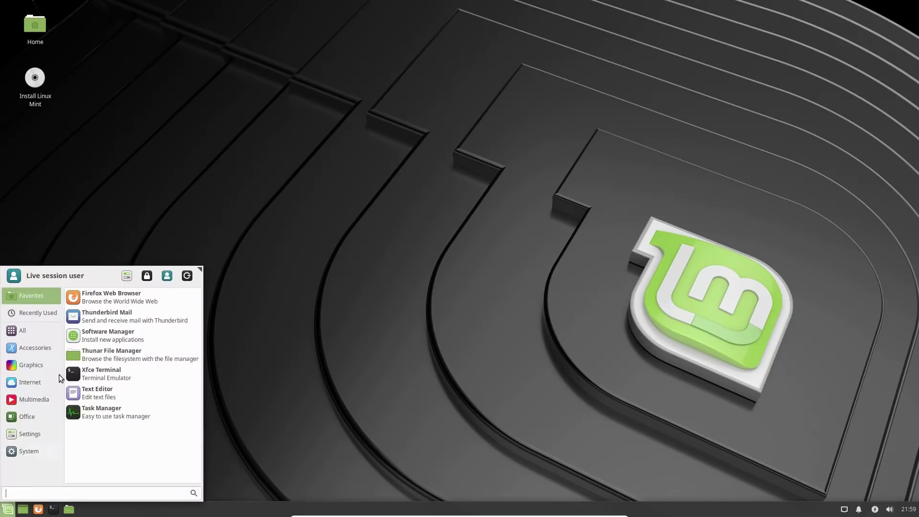
{"action": "left_click", "coordinate": [123, 275]}
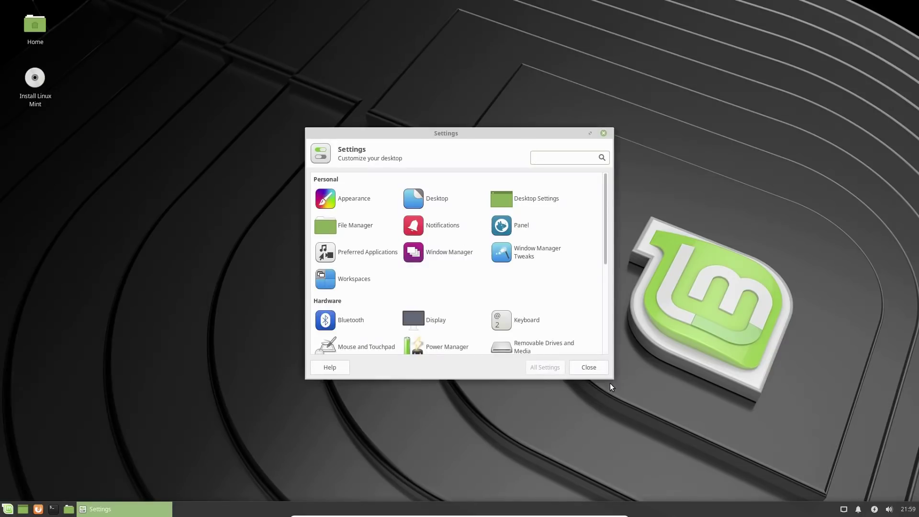
{"action": "left_click_drag", "start_coordinate": [609, 376], "coordinate": [859, 509]}
{"action": "left_click_drag", "start_coordinate": [613, 133], "coordinate": [448, 39]}
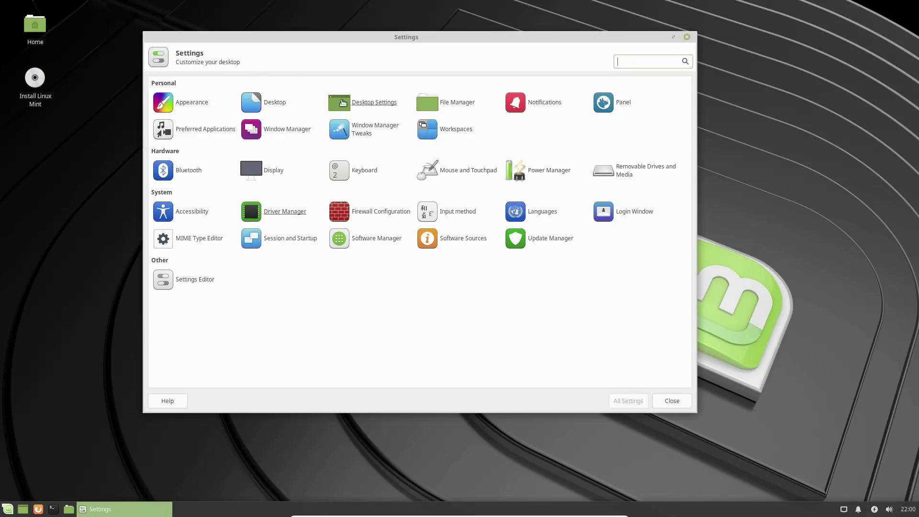
- Open the Appearance settings and try out several Xfce styles, including Xfce-redmondxp
{"action": "left_click", "coordinate": [199, 102]}
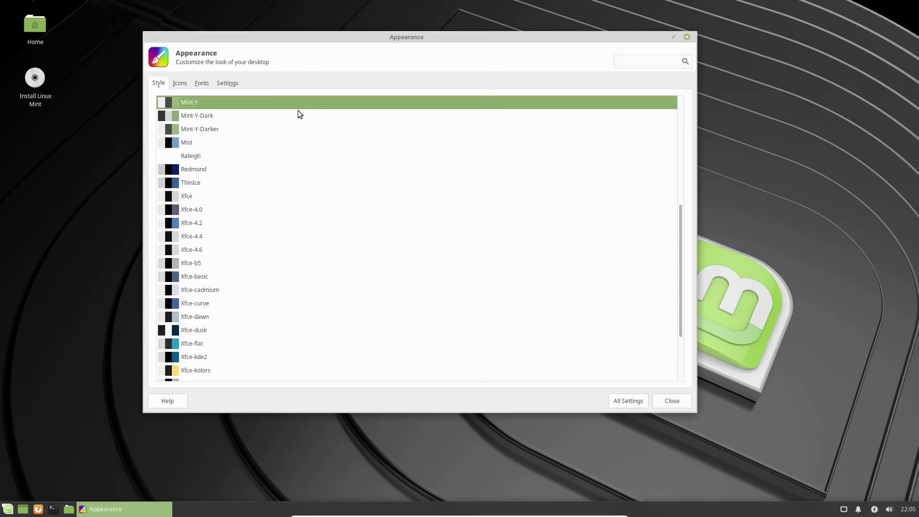
{"action": "scroll", "coordinate": [283, 132], "scroll_direction": "down", "scroll_amount": 3}
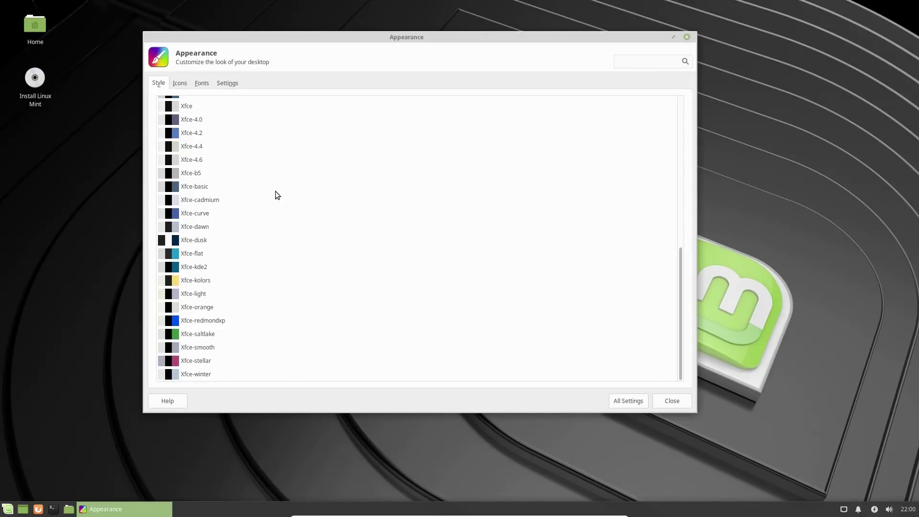
{"action": "left_click", "coordinate": [214, 240]}
{"action": "left_click", "coordinate": [209, 276]}
{"action": "left_click", "coordinate": [206, 297]}
{"action": "left_click", "coordinate": [205, 315]}
{"action": "left_click", "coordinate": [205, 329]}
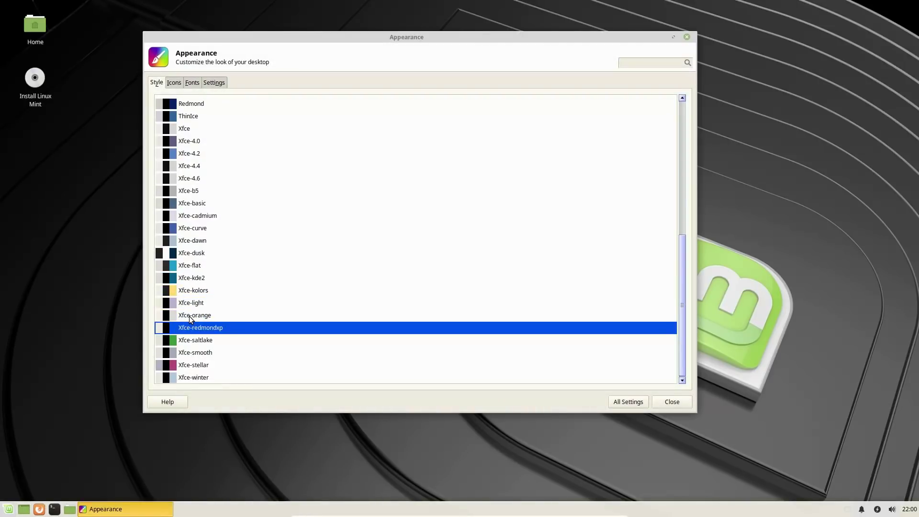
{"action": "left_click", "coordinate": [234, 360]}
{"action": "left_click", "coordinate": [235, 301]}
- Try the Mint-X, Mint-Y, Mint-Y-Dark and Mint-Y-Darker styles, and switch back to Mint-Y
{"action": "scroll", "coordinate": [234, 219], "scroll_direction": "up", "scroll_amount": 8}
{"action": "scroll", "coordinate": [234, 218], "scroll_direction": "up", "scroll_amount": 1}
{"action": "left_click", "coordinate": [203, 176]}
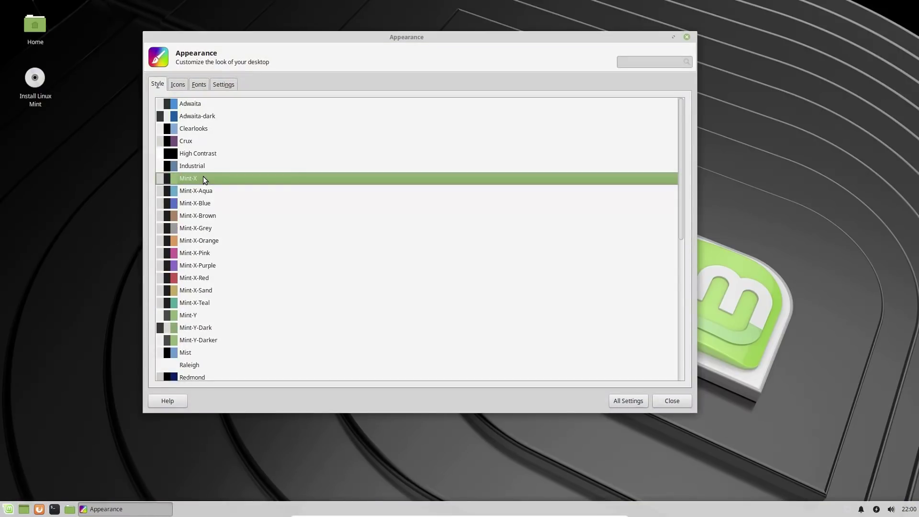
{"action": "left_click", "coordinate": [202, 315]}
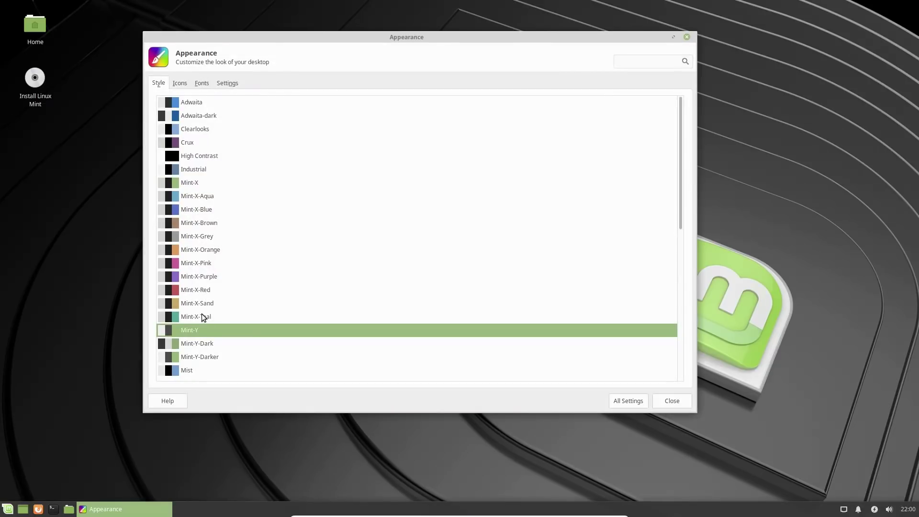
{"action": "left_click", "coordinate": [203, 345]}
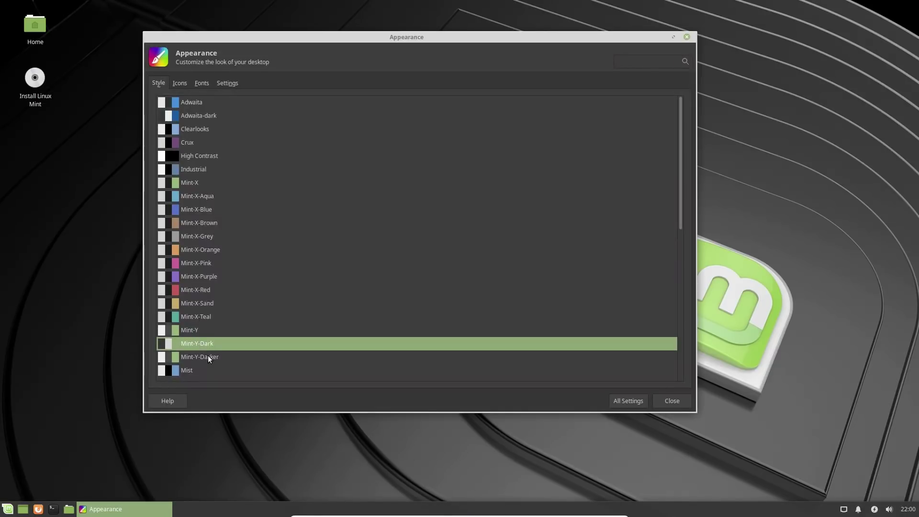
{"action": "left_click", "coordinate": [208, 357]}
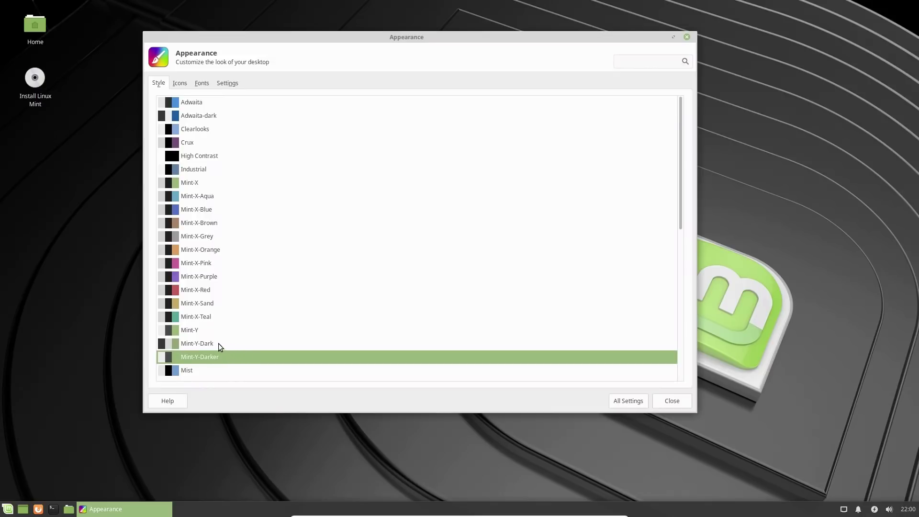
{"action": "left_click", "coordinate": [210, 329]}
{"action": "scroll", "coordinate": [276, 314], "scroll_direction": "down", "scroll_amount": 10}
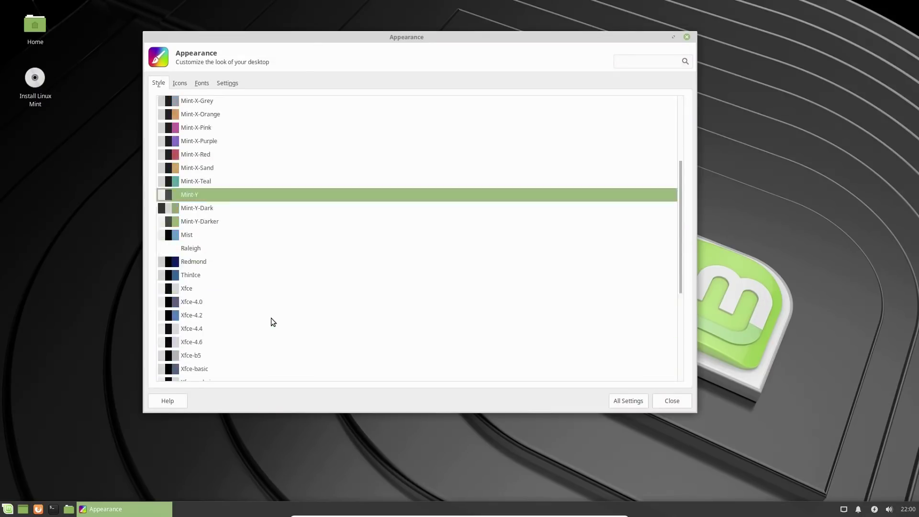
{"action": "scroll", "coordinate": [271, 321], "scroll_direction": "up", "scroll_amount": 10}
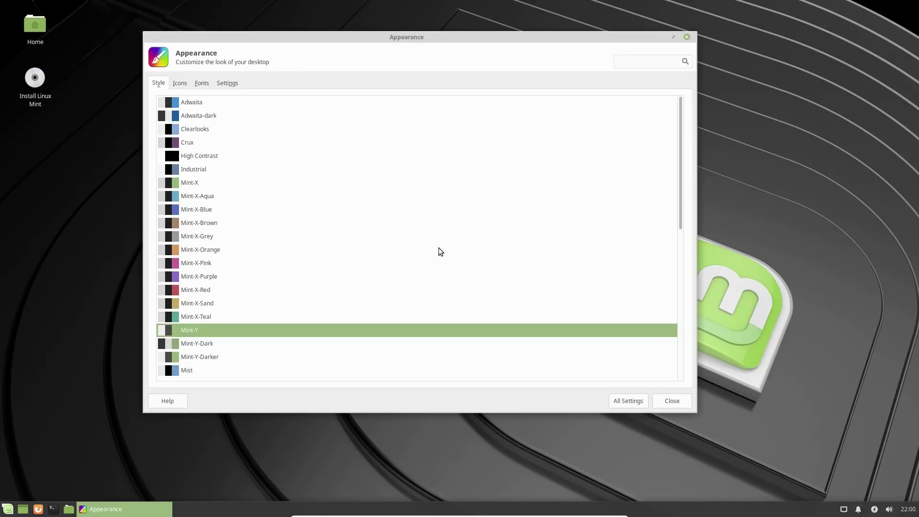
- Examine the icon themes, fonts and general options of the Appearance settings, and return to all settings
{"action": "left_click", "coordinate": [178, 85]}
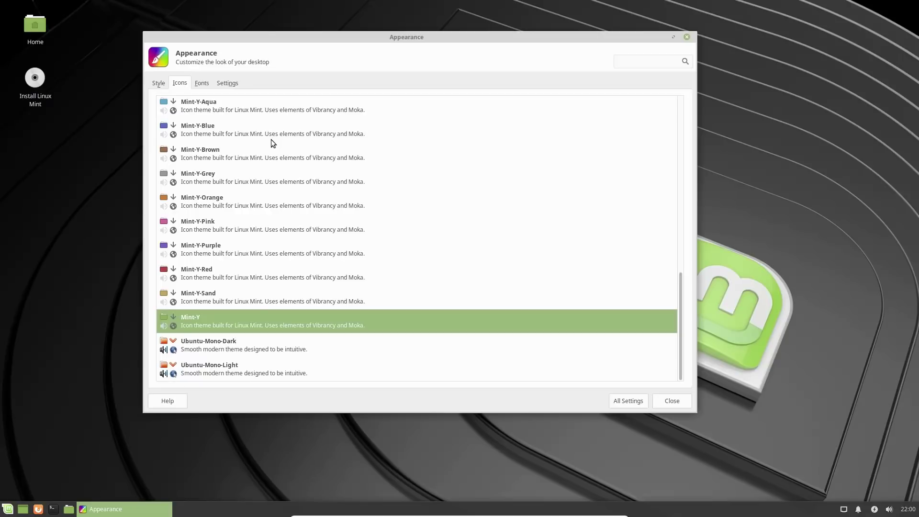
{"action": "scroll", "coordinate": [283, 342], "scroll_direction": "up", "scroll_amount": 10}
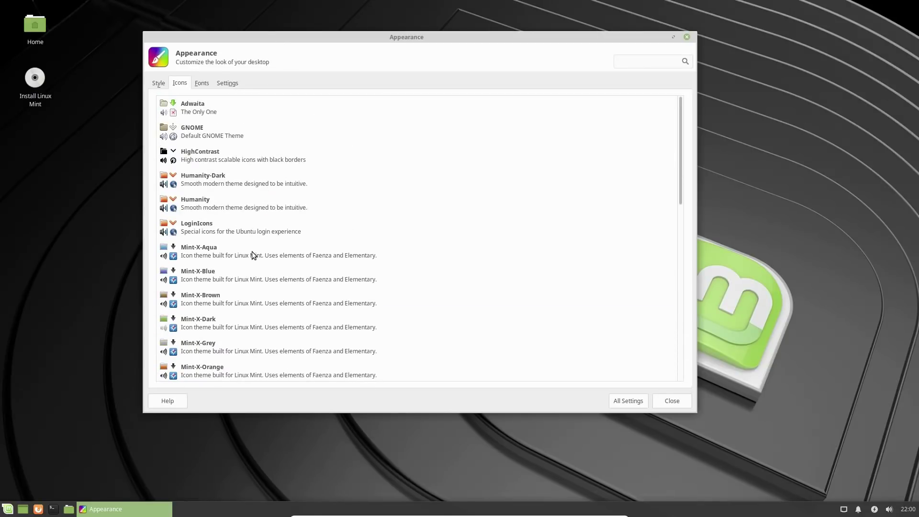
{"action": "scroll", "coordinate": [245, 229], "scroll_direction": "down", "scroll_amount": 5}
{"action": "scroll", "coordinate": [241, 307], "scroll_direction": "down", "scroll_amount": 8}
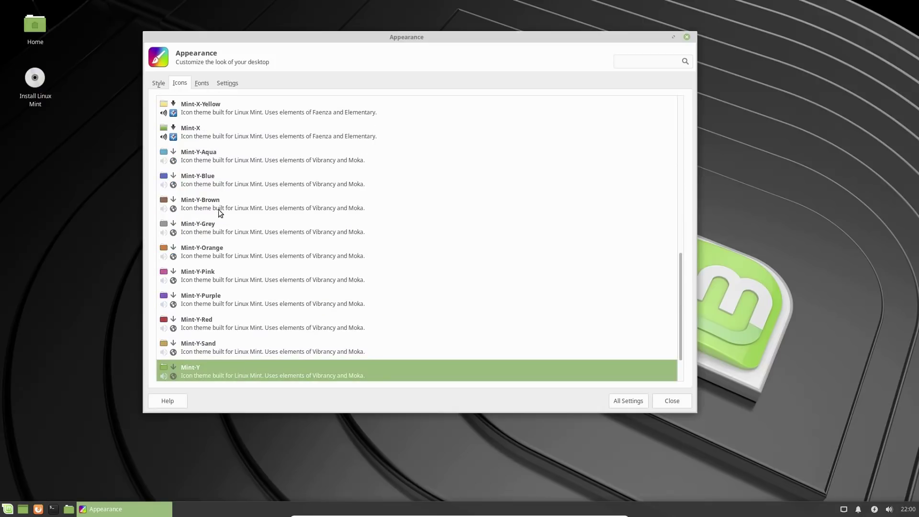
{"action": "left_click", "coordinate": [202, 83]}
{"action": "left_click", "coordinate": [227, 81]}
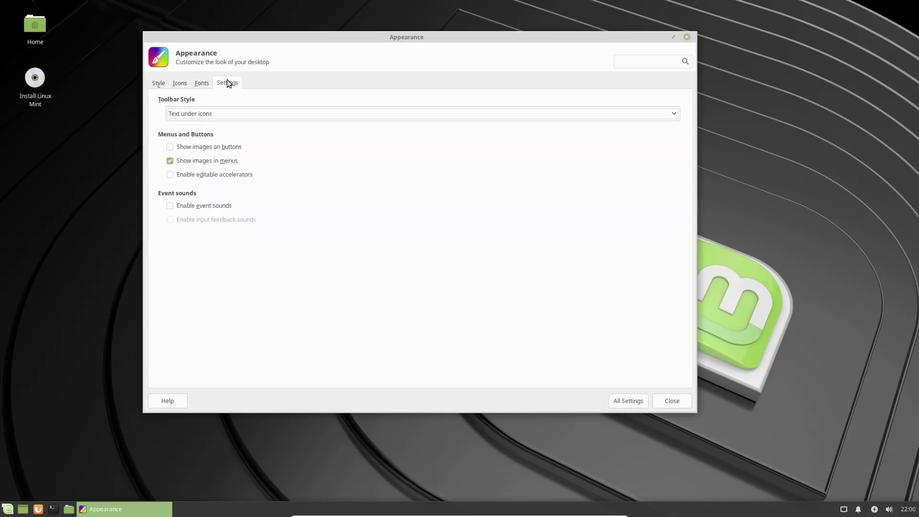
{"action": "left_click", "coordinate": [165, 82]}
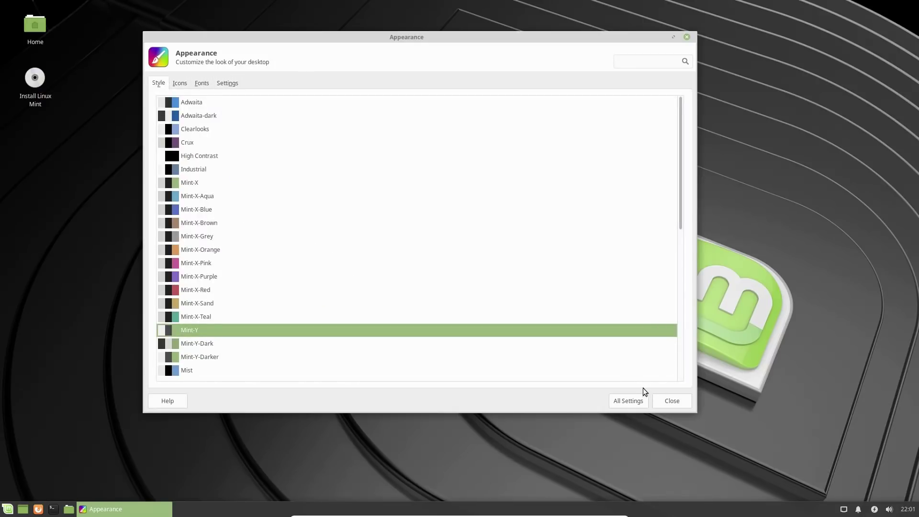
{"action": "left_click", "coordinate": [636, 400]}
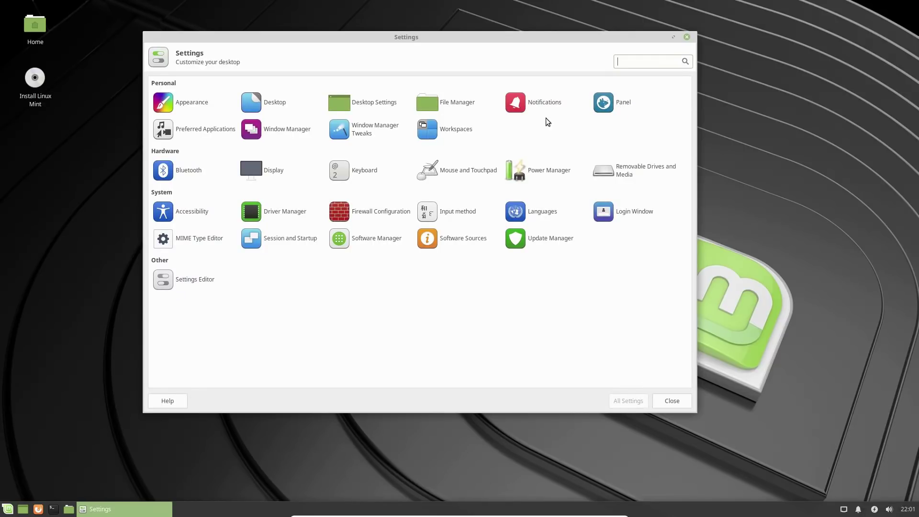
- Open the Panel settings and examine the display and appearance options of Panel 1
{"action": "left_click", "coordinate": [622, 104]}
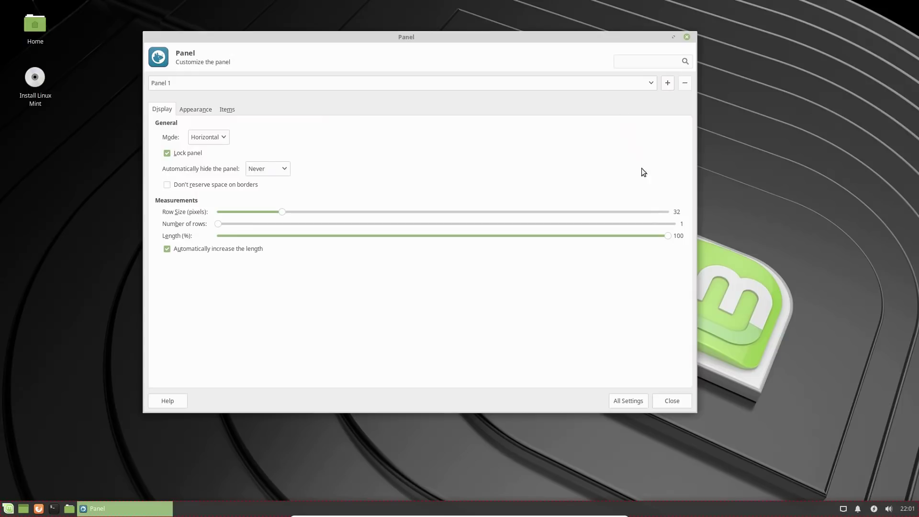
{"action": "left_click", "coordinate": [199, 111]}
{"action": "left_click", "coordinate": [171, 108]}
{"action": "left_click", "coordinate": [208, 113]}
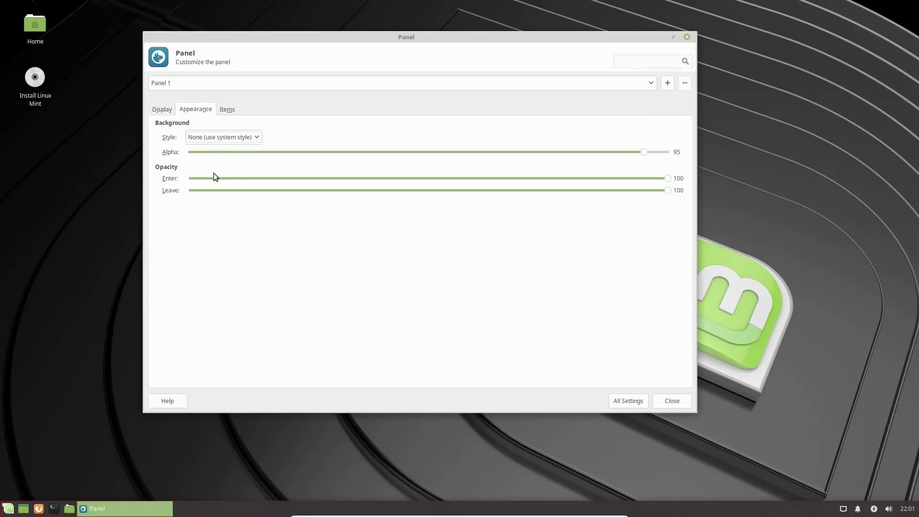
- Try a panel opacity of 54 on leave and 64 on enter, returning each to 100
{"action": "left_click_drag", "start_coordinate": [667, 190], "coordinate": [433, 192]}
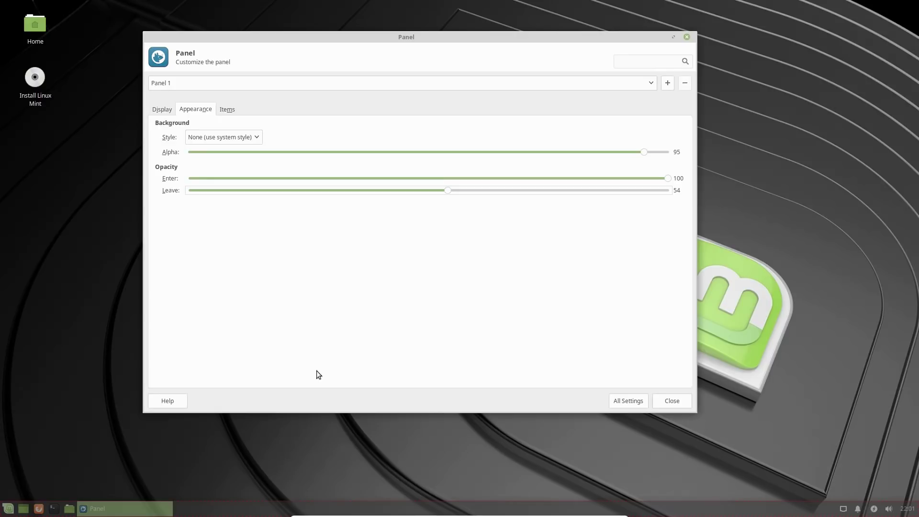
{"action": "left_click_drag", "start_coordinate": [450, 191], "coordinate": [722, 203]}
{"action": "left_click_drag", "start_coordinate": [670, 179], "coordinate": [496, 179]}
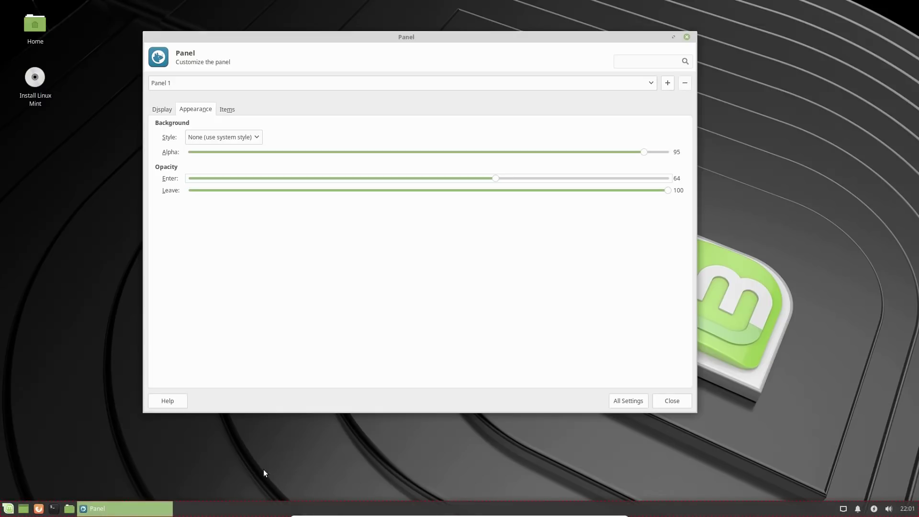
{"action": "left_click_drag", "start_coordinate": [496, 178], "coordinate": [774, 190]}
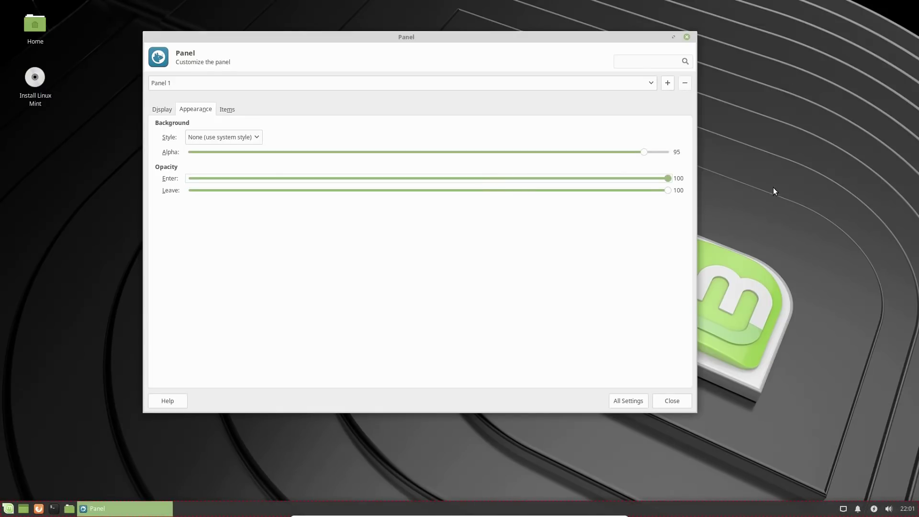
- Lower the panel background's alpha to 78 and look through the background style options, keeping the system style
{"action": "left_click_drag", "start_coordinate": [645, 152], "coordinate": [525, 154]}
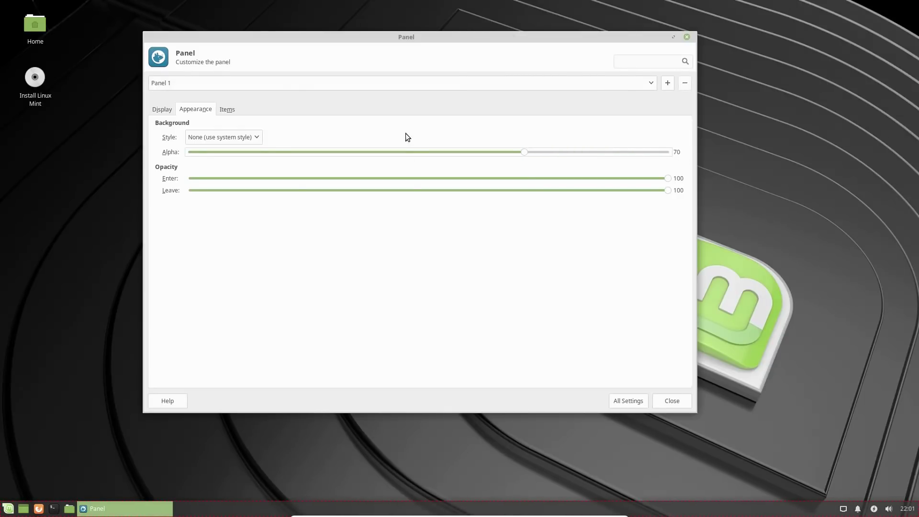
{"action": "left_click", "coordinate": [219, 138]}
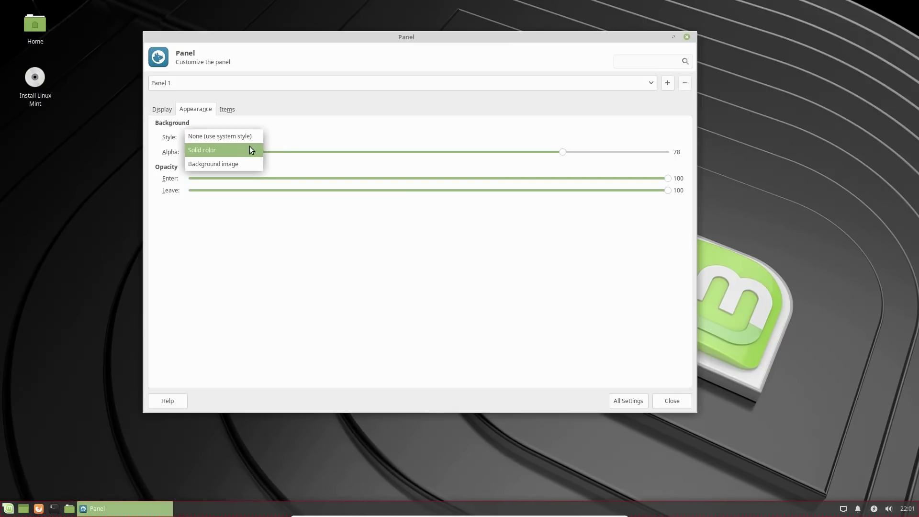
{"action": "left_click", "coordinate": [260, 107]}
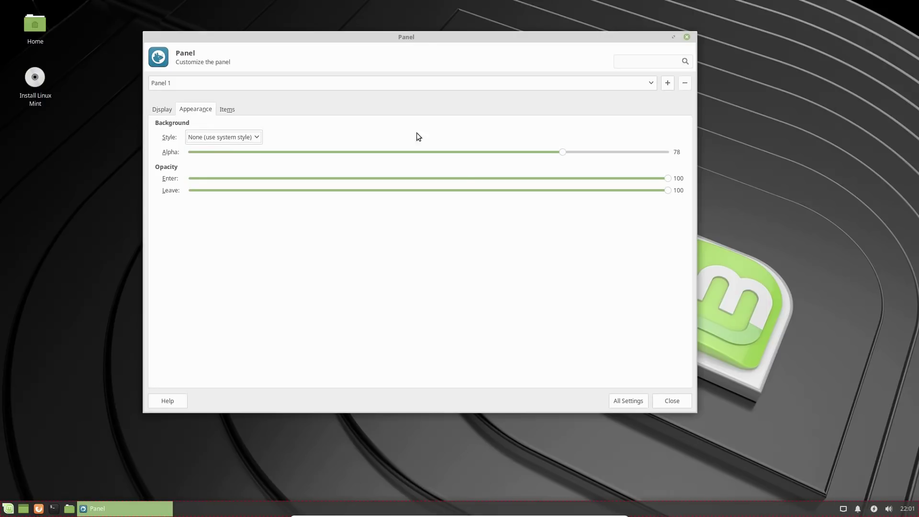
- Examine the items of Panel 1 and the list of available panels, keeping Panel 1 selected
{"action": "left_click", "coordinate": [225, 111]}
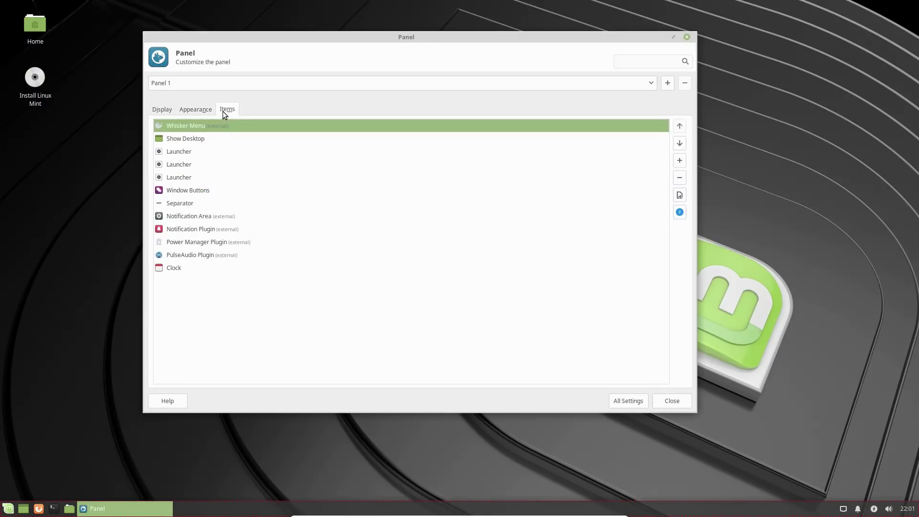
{"action": "left_click", "coordinate": [203, 140]}
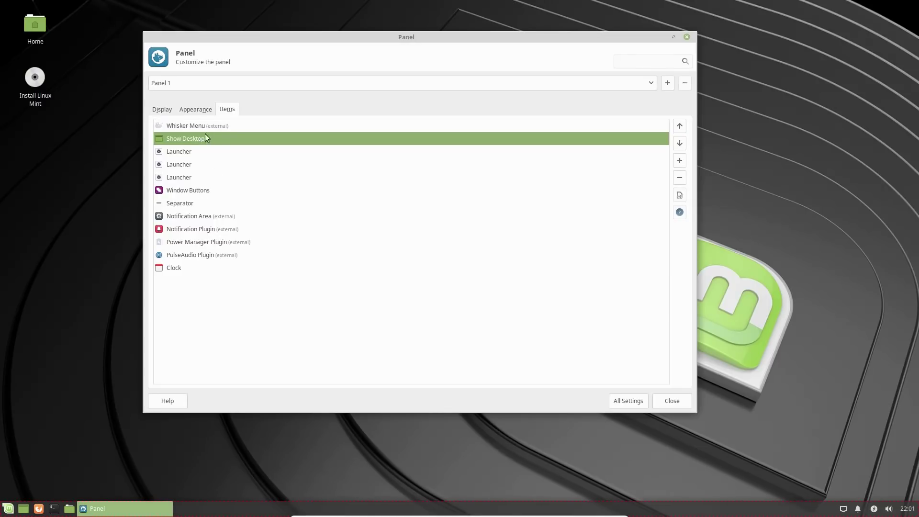
{"action": "left_click", "coordinate": [314, 86]}
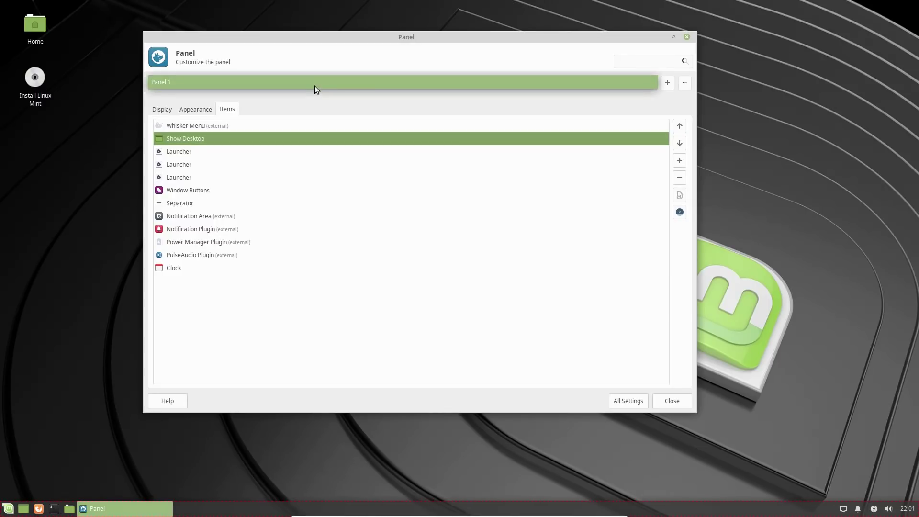
{"action": "left_click", "coordinate": [321, 84]}
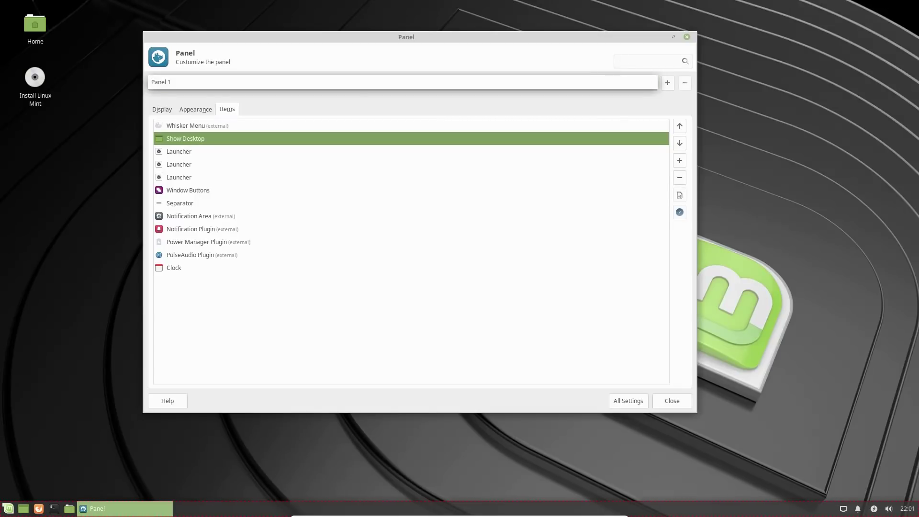
{"action": "left_click", "coordinate": [334, 328]}
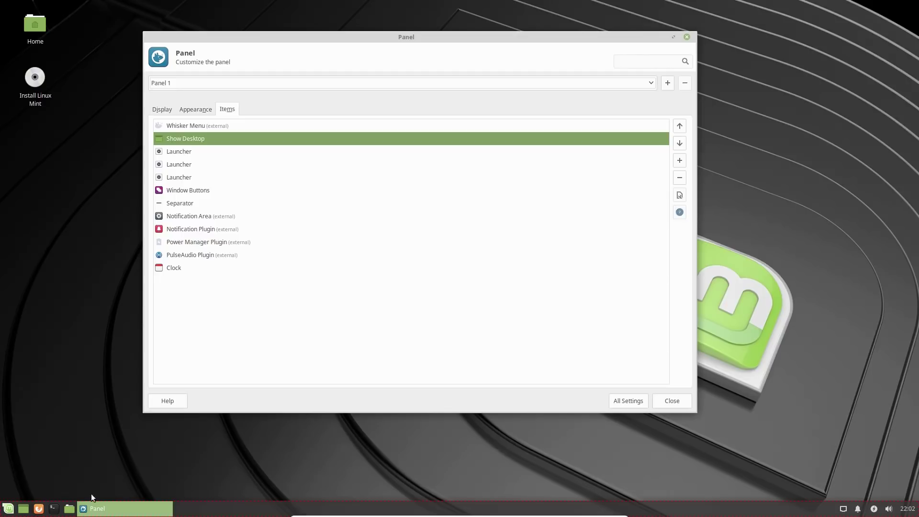
- Browse the application menu's categories, including Recently Used, All, Accessories, Internet, Multimedia, Settings and System
{"action": "left_click", "coordinate": [9, 509]}
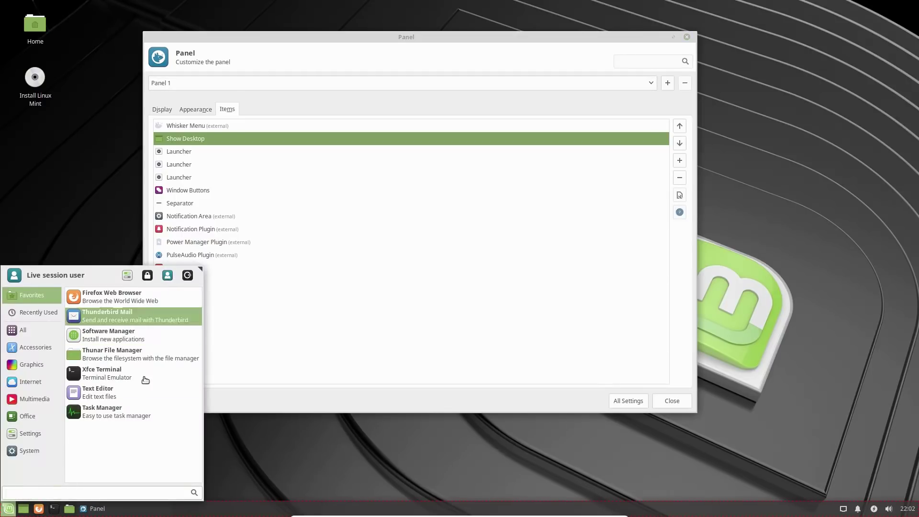
{"action": "left_click", "coordinate": [38, 313]}
{"action": "left_click", "coordinate": [24, 451]}
{"action": "left_click", "coordinate": [41, 343]}
{"action": "left_click", "coordinate": [34, 331]}
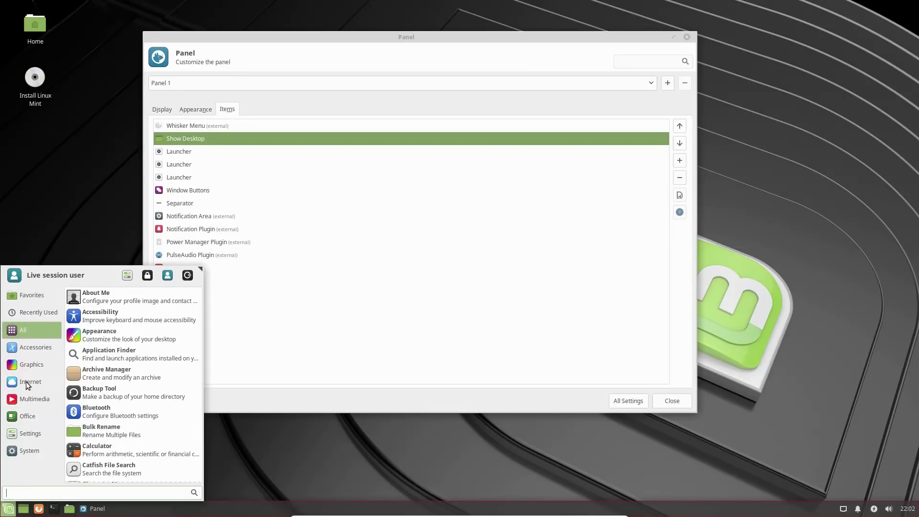
{"action": "left_click", "coordinate": [27, 383]}
{"action": "left_click", "coordinate": [30, 450]}
{"action": "left_click", "coordinate": [35, 347]}
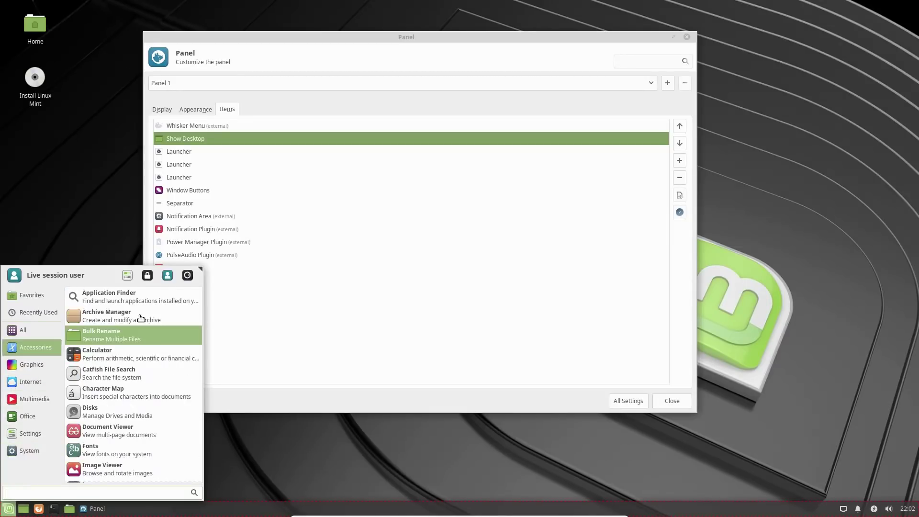
{"action": "left_click", "coordinate": [38, 312]}
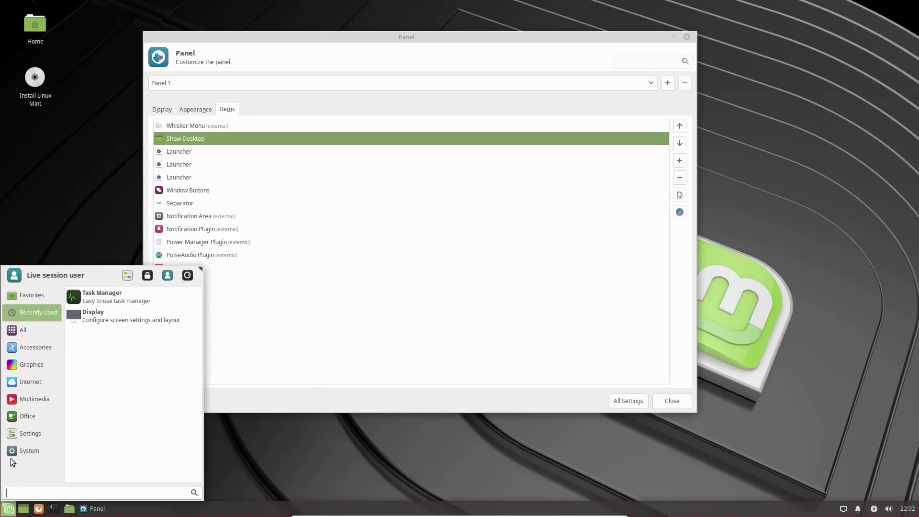
{"action": "left_click", "coordinate": [26, 450]}
{"action": "left_click", "coordinate": [29, 399]}
{"action": "left_click", "coordinate": [23, 329]}
{"action": "left_click", "coordinate": [32, 347]}
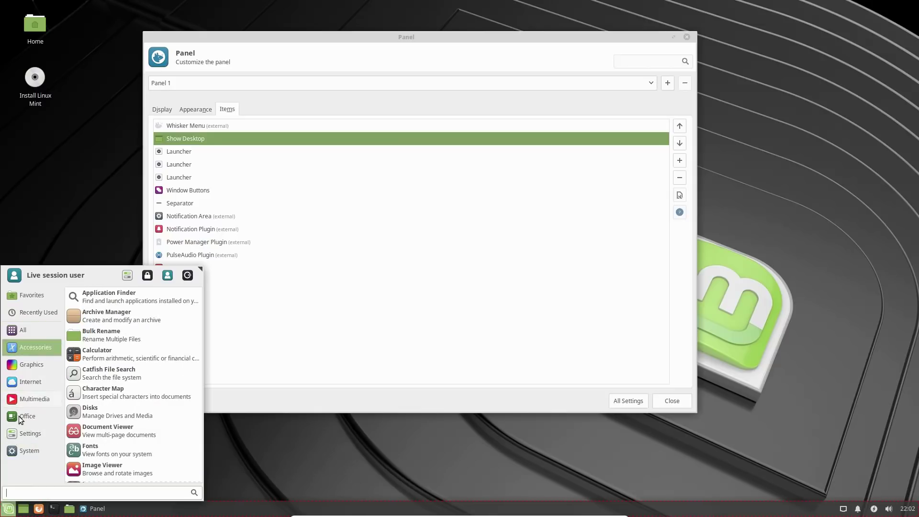
{"action": "left_click", "coordinate": [21, 436]}
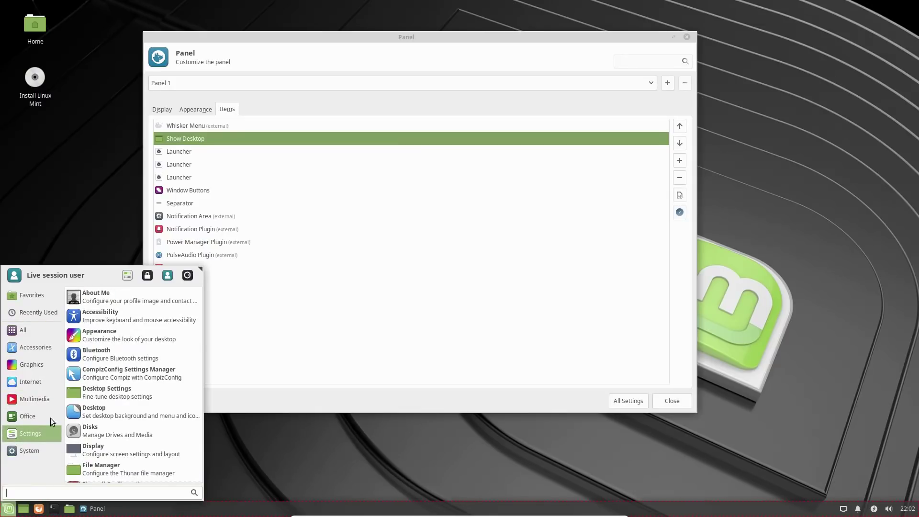
- Close the Panel settings and shut down the Xfce live session
{"action": "left_click", "coordinate": [685, 37]}
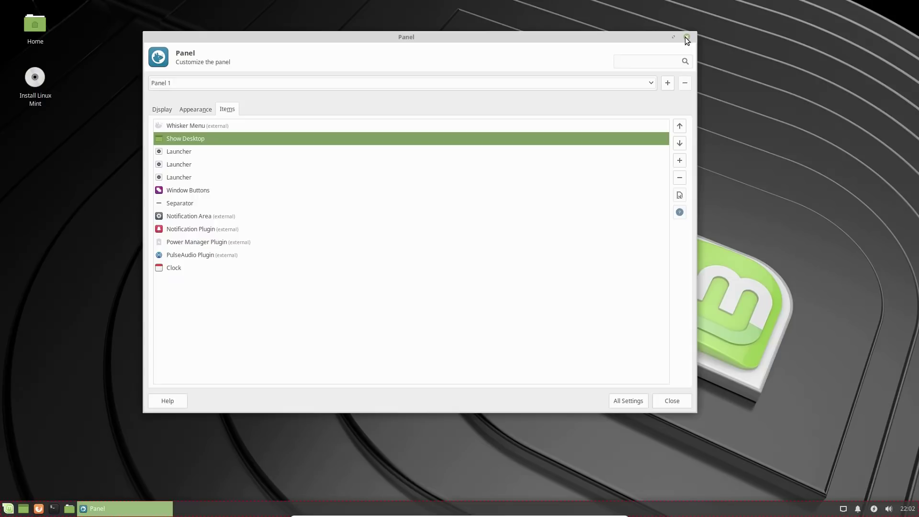
{"action": "left_click", "coordinate": [687, 37]}
{"action": "left_click", "coordinate": [6, 509]}
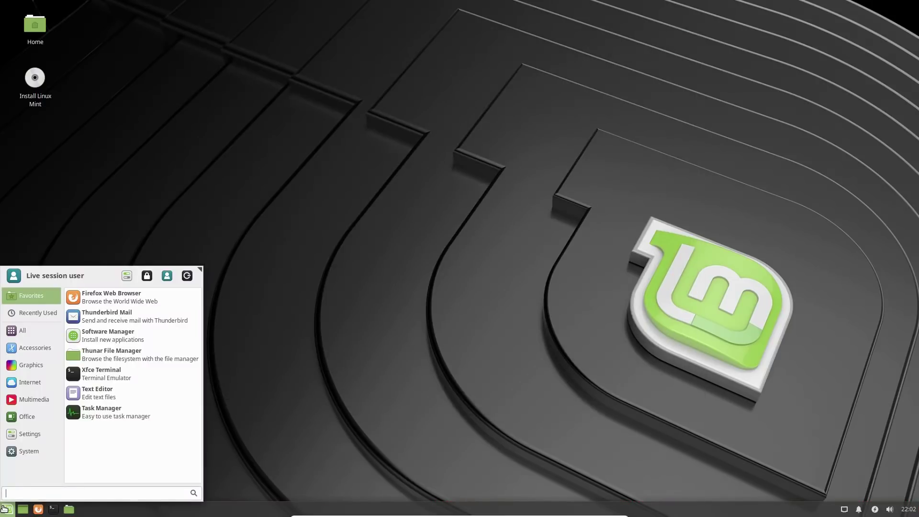
{"action": "left_click", "coordinate": [449, 355]}
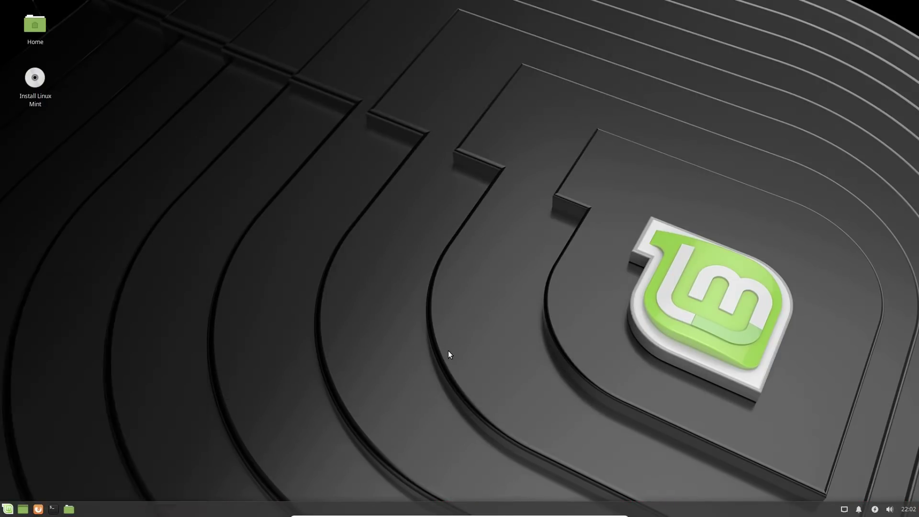
{"action": "left_click", "coordinate": [7, 508]}
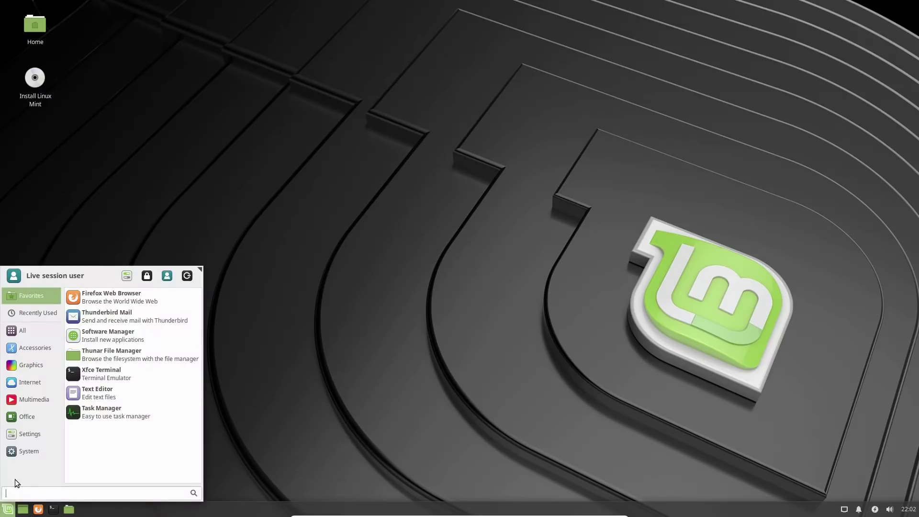
{"action": "left_click", "coordinate": [187, 276]}
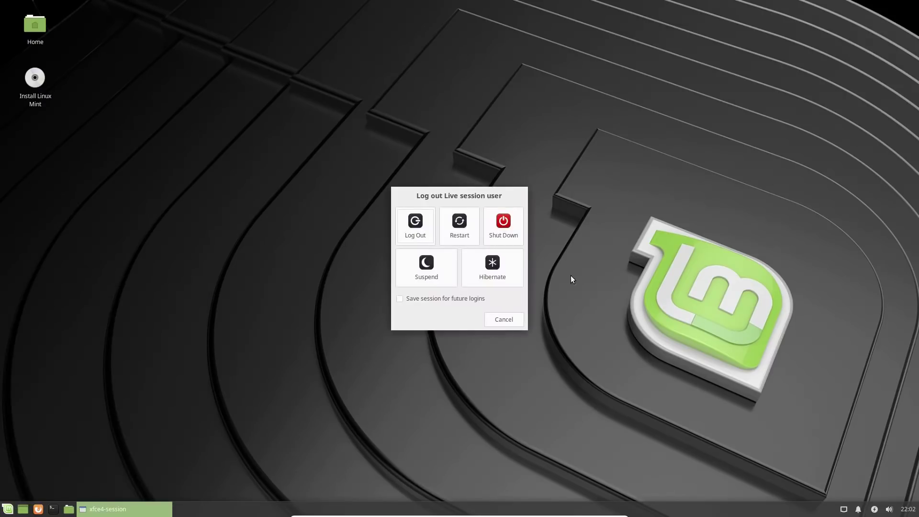
{"action": "left_click", "coordinate": [510, 223]}
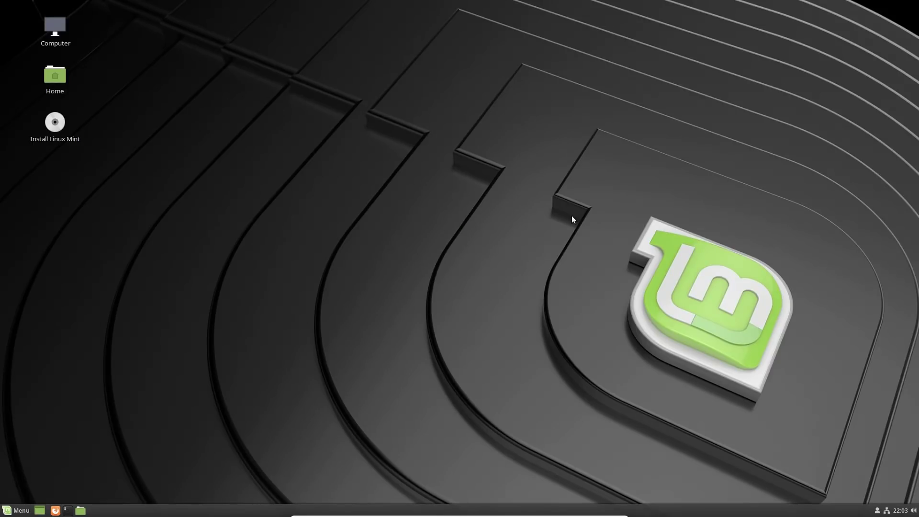
- Look through the application menu's categories in the other Mint edition and open the System Settings
{"action": "left_click", "coordinate": [17, 511]}
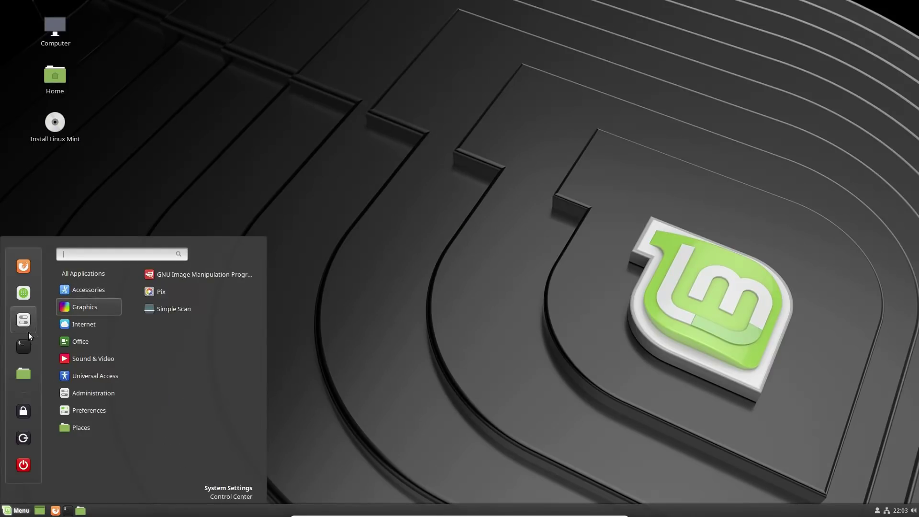
{"action": "mouse_move", "coordinate": [91, 393]}
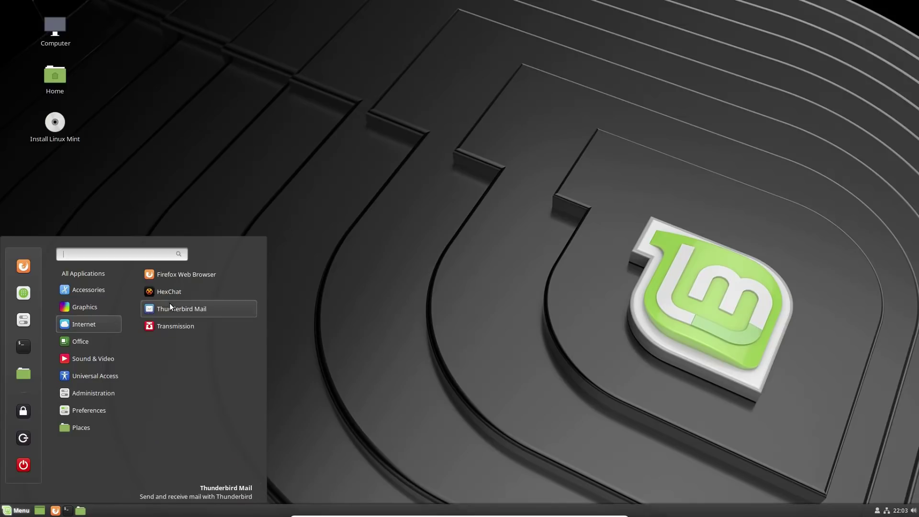
{"action": "mouse_move", "coordinate": [99, 339]}
{"action": "left_click", "coordinate": [23, 320]}
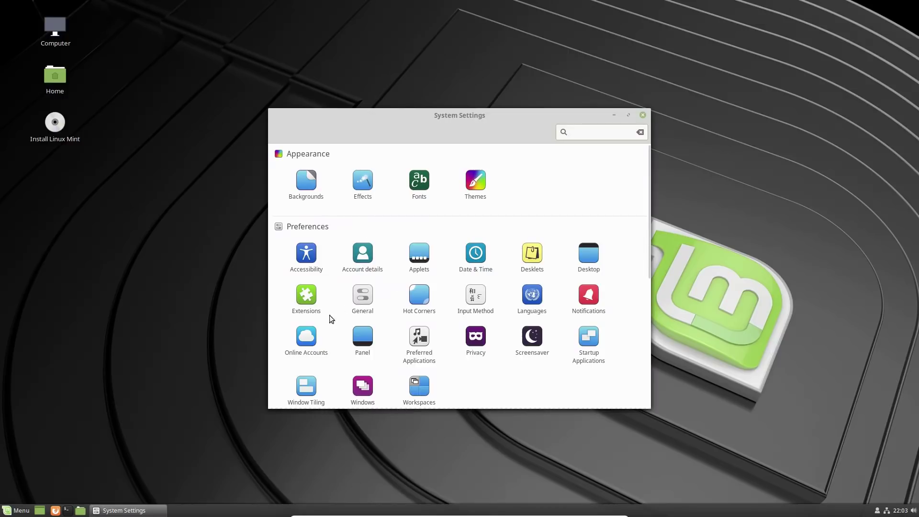
- Examine the full list of account providers in Online Accounts, including the hidden ones, and close the window
{"action": "left_click", "coordinate": [311, 335]}
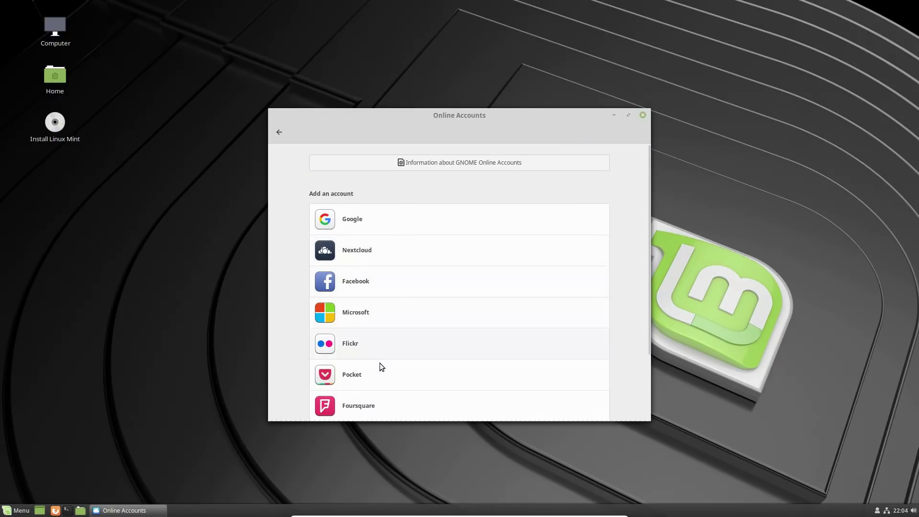
{"action": "scroll", "coordinate": [381, 367], "scroll_direction": "down", "scroll_amount": 3}
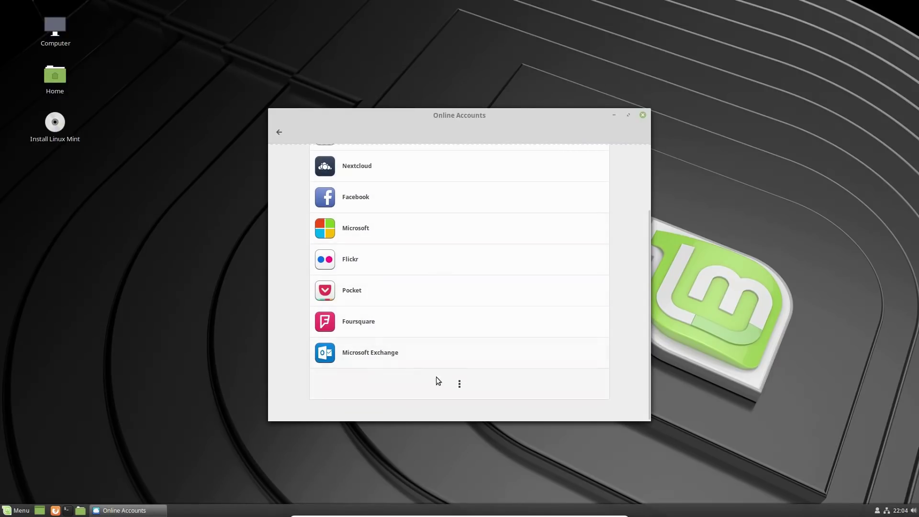
{"action": "left_click", "coordinate": [457, 386]}
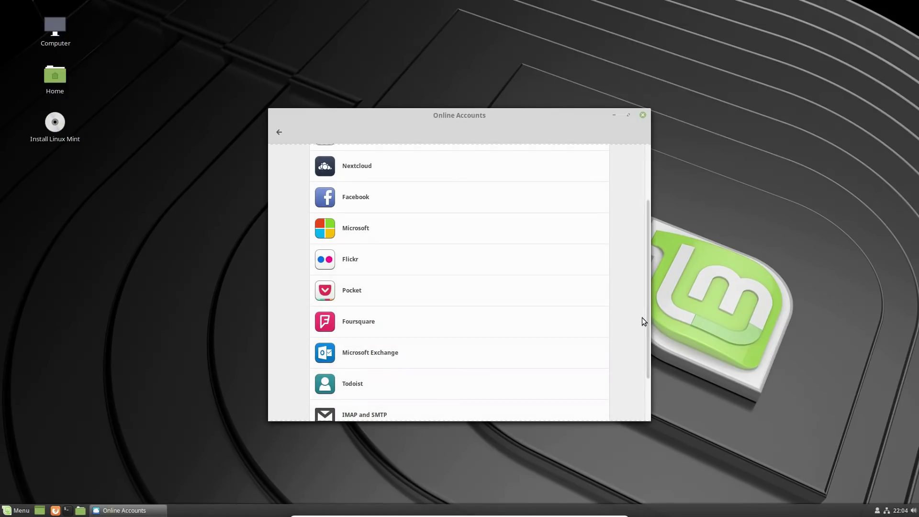
{"action": "left_click_drag", "start_coordinate": [648, 330], "coordinate": [627, 410]}
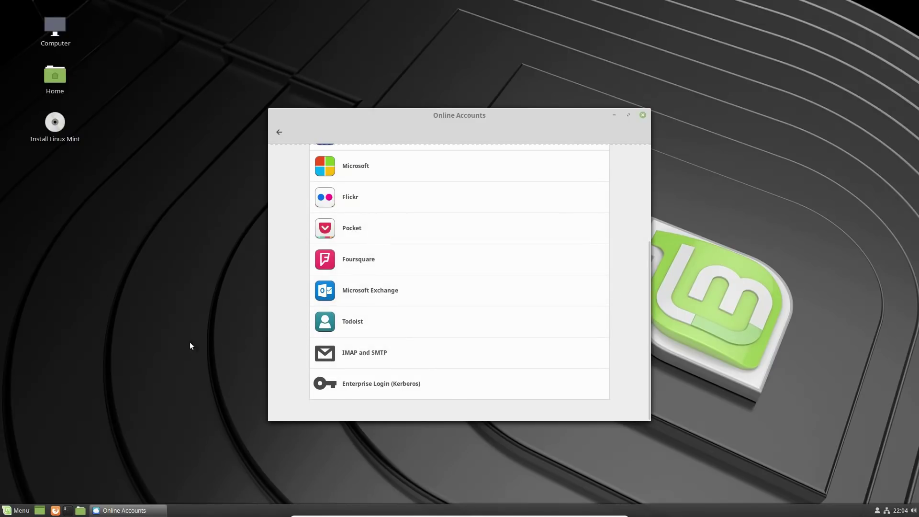
{"action": "left_click", "coordinate": [643, 115]}
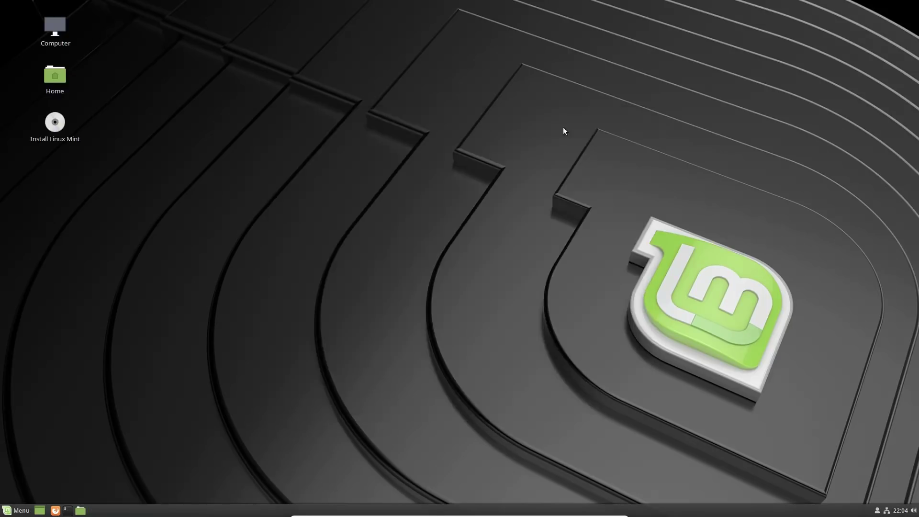
- Look over the application menu's categories again and open the Themes settings from System Settings
{"action": "left_click", "coordinate": [18, 511]}
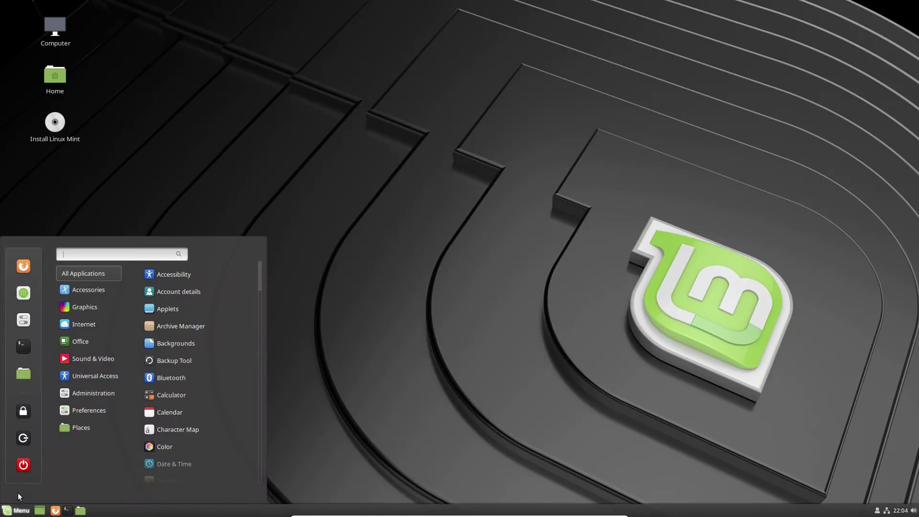
{"action": "mouse_move", "coordinate": [79, 296]}
{"action": "mouse_move", "coordinate": [76, 331]}
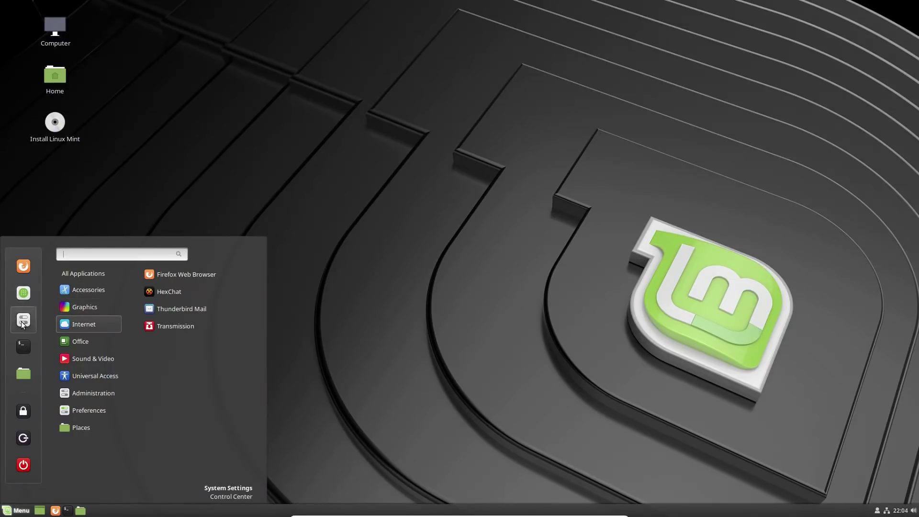
{"action": "left_click", "coordinate": [426, 207]}
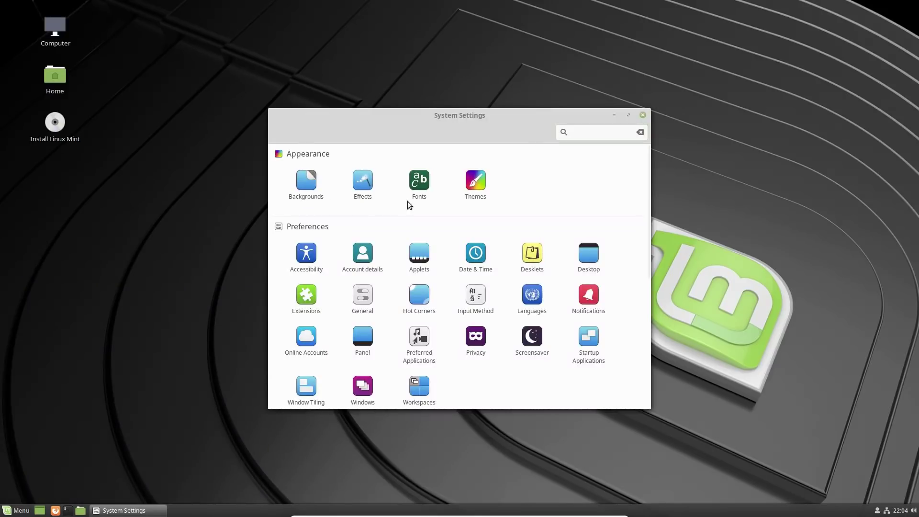
{"action": "left_click", "coordinate": [479, 196]}
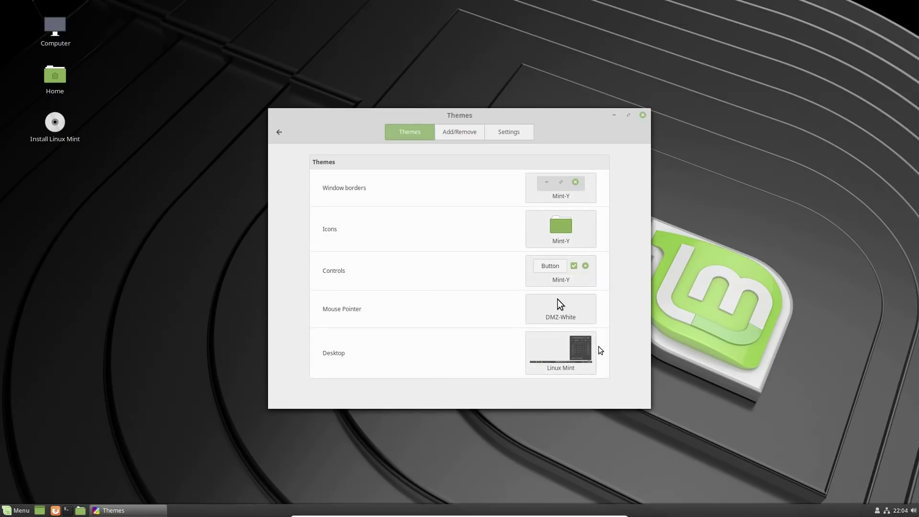
- Look through the available desktop themes and set the desktop theme to Mint-X-Purple
{"action": "left_click", "coordinate": [559, 350]}
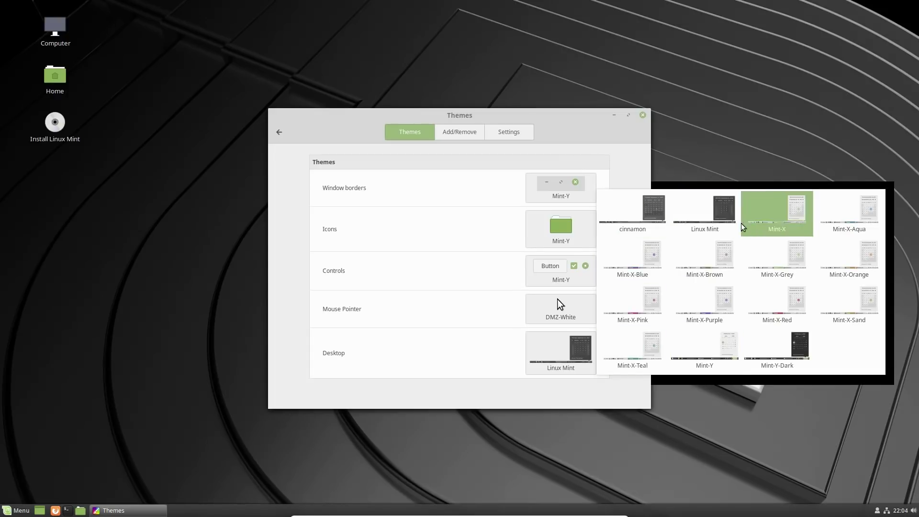
{"action": "left_click", "coordinate": [707, 221]}
{"action": "left_click", "coordinate": [552, 352]}
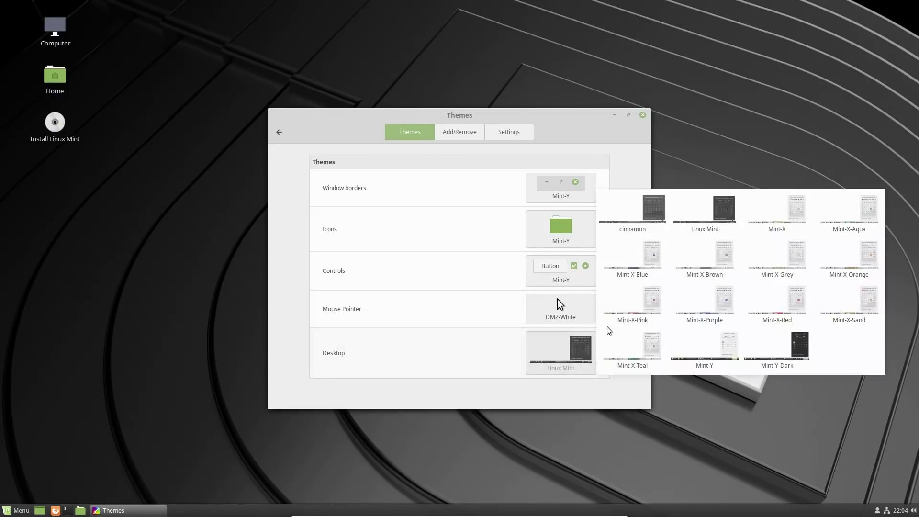
{"action": "left_click", "coordinate": [698, 302]}
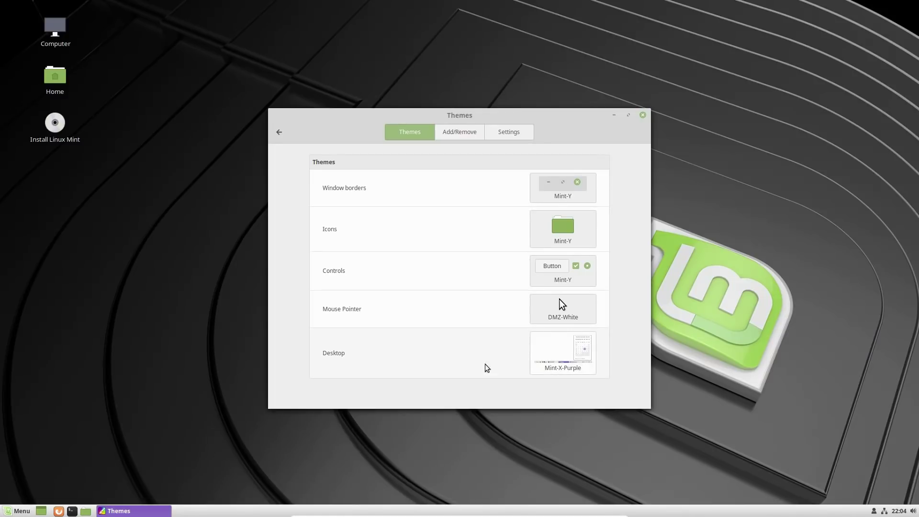
- Check the application menu with the current theme and set the desktop theme to Mint-Y-Dark
{"action": "left_click", "coordinate": [17, 506]}
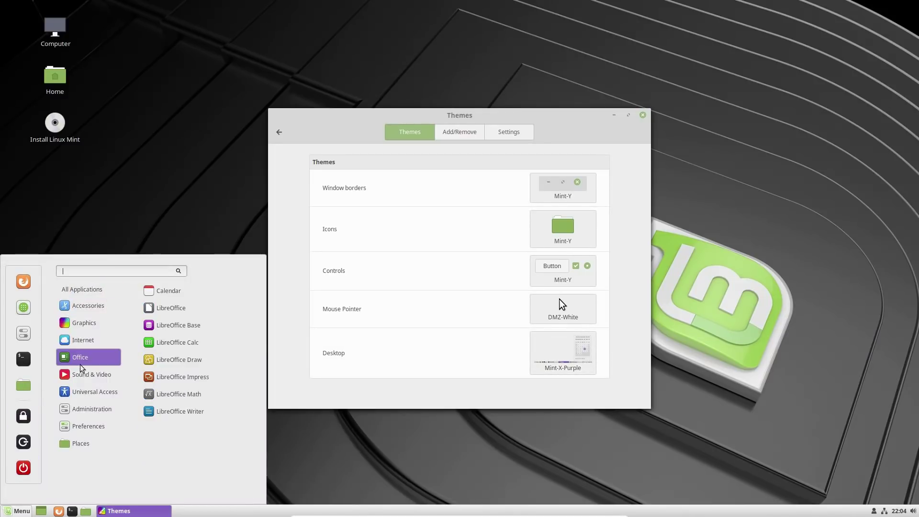
{"action": "left_click", "coordinate": [550, 367]}
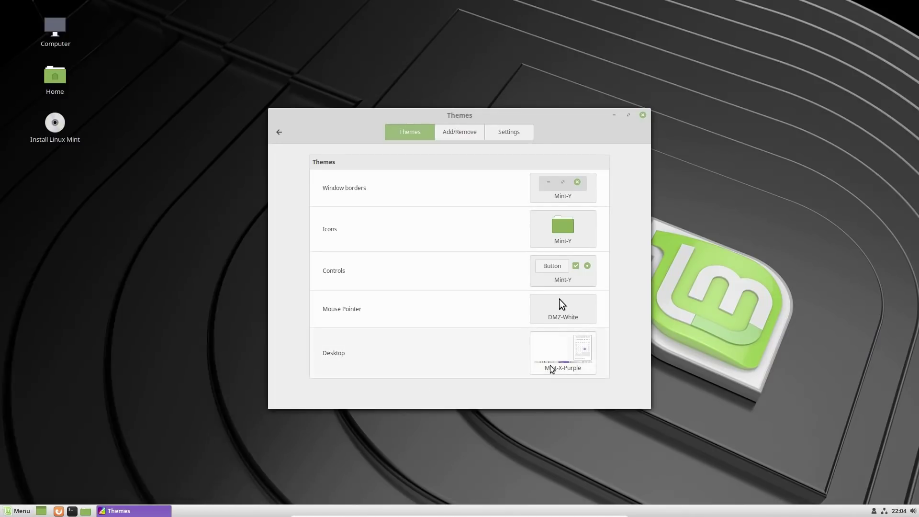
{"action": "left_click", "coordinate": [550, 368]}
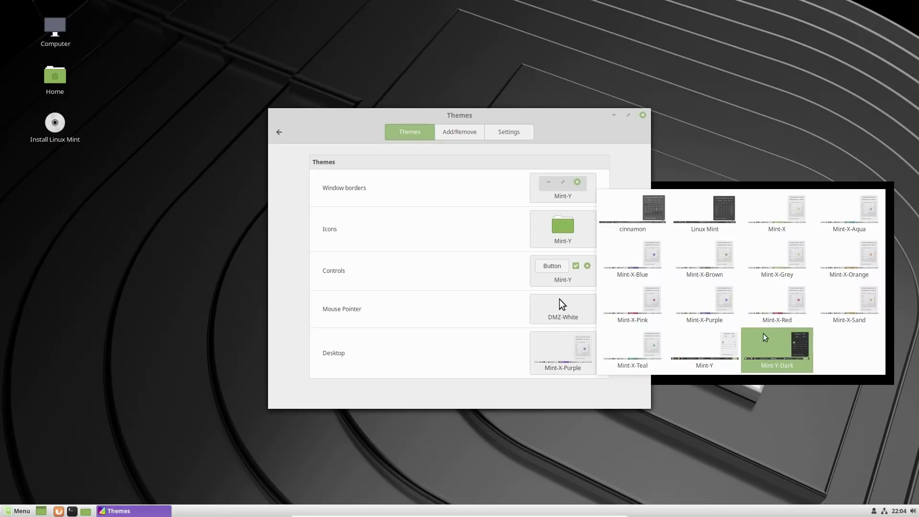
{"action": "left_click", "coordinate": [790, 344]}
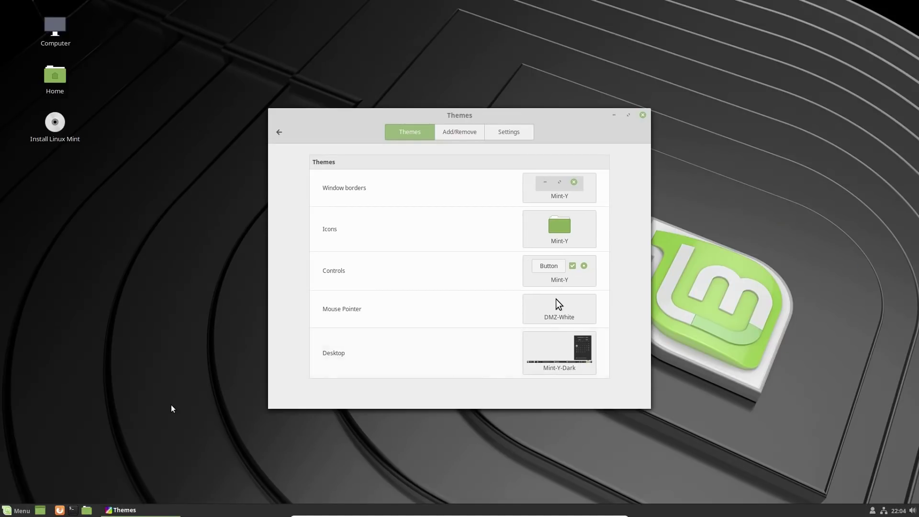
- Set the desktop theme to Mint-Y and check how the application menu looks with it
{"action": "left_click", "coordinate": [559, 359]}
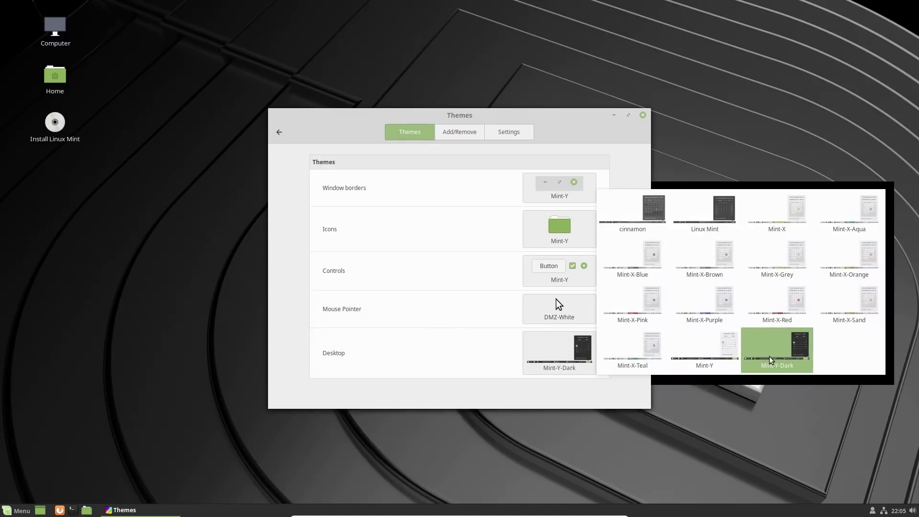
{"action": "left_click", "coordinate": [704, 347]}
{"action": "left_click", "coordinate": [17, 511]}
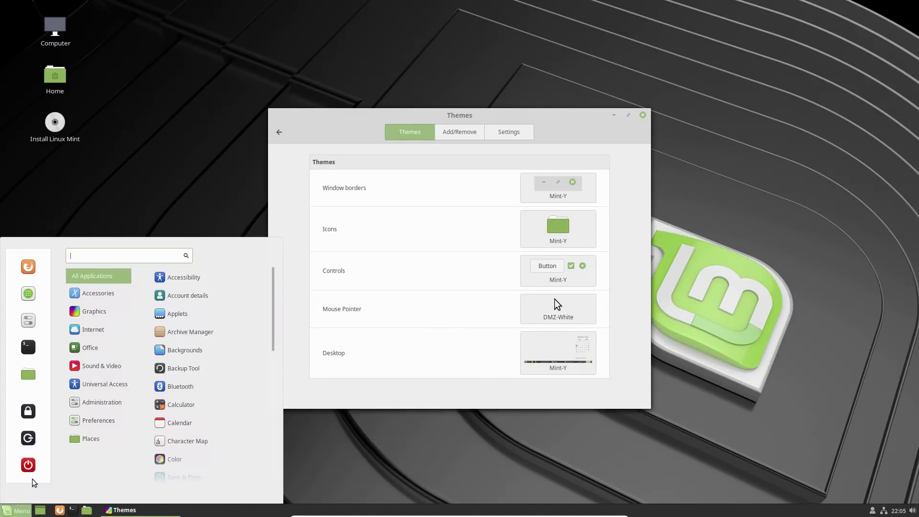
{"action": "left_click", "coordinate": [553, 358]}
- Set the desktop theme to cinnamon and check how the application menu looks with it
{"action": "left_click", "coordinate": [551, 355]}
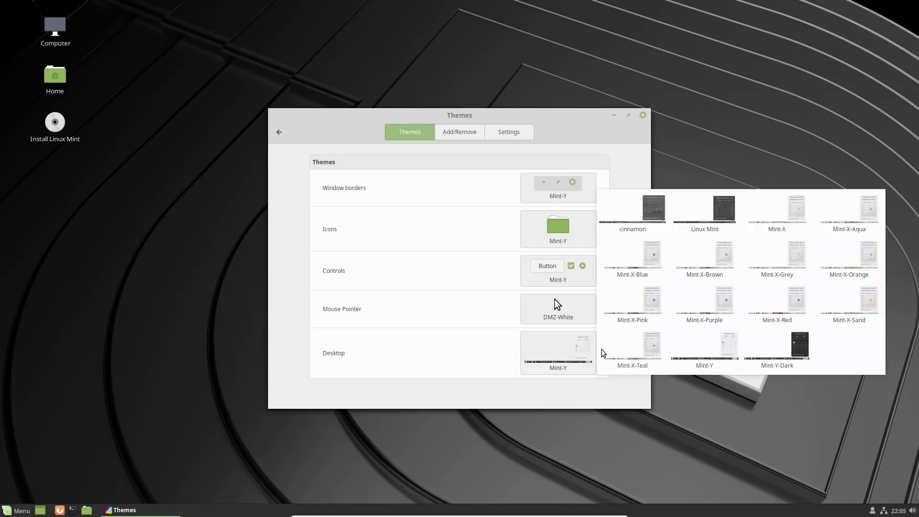
{"action": "left_click", "coordinate": [628, 210]}
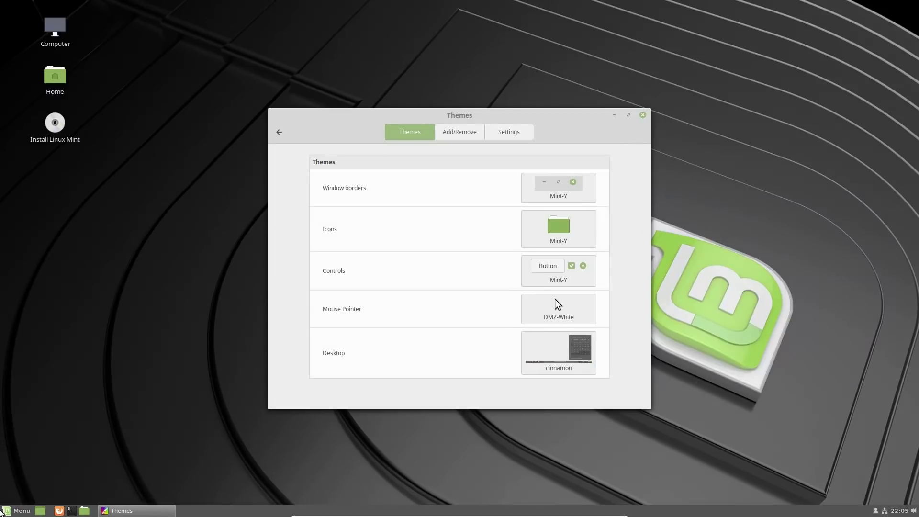
{"action": "left_click", "coordinate": [23, 511]}
{"action": "left_click", "coordinate": [24, 511]}
- Set the desktop theme to Linux Mint and look over the application menu's categories with it
{"action": "left_click", "coordinate": [593, 335]}
{"action": "left_click", "coordinate": [697, 225]}
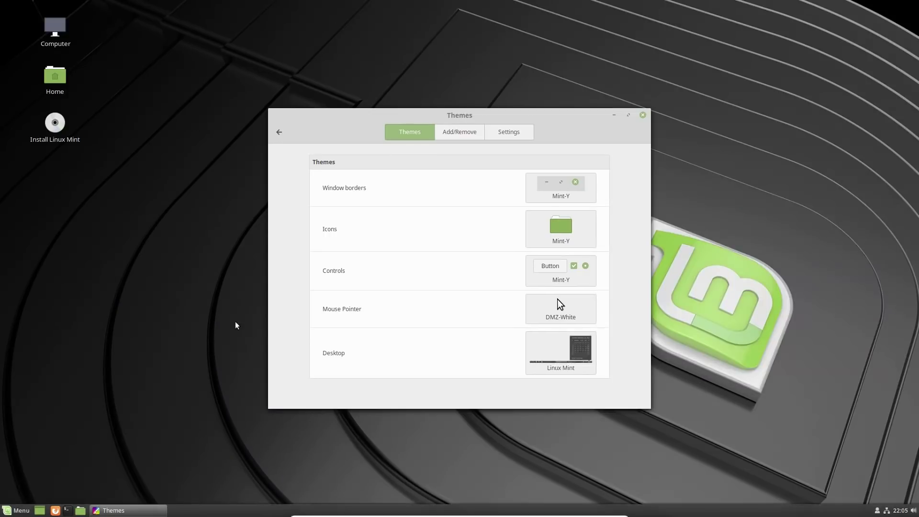
{"action": "left_click", "coordinate": [16, 512]}
{"action": "mouse_move", "coordinate": [84, 343]}
{"action": "mouse_move", "coordinate": [89, 411]}
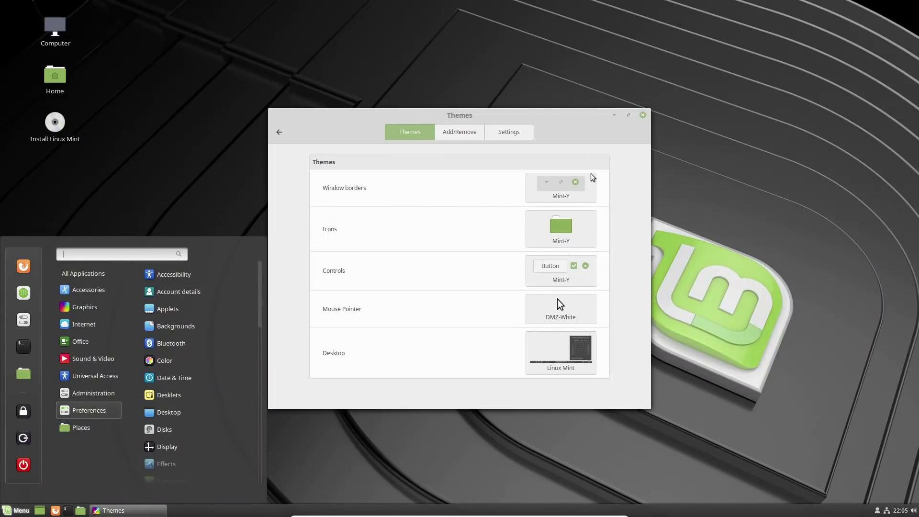
{"action": "left_click", "coordinate": [557, 132]}
- Look through the available icon themes and controls themes without changing either one
{"action": "left_click", "coordinate": [560, 229]}
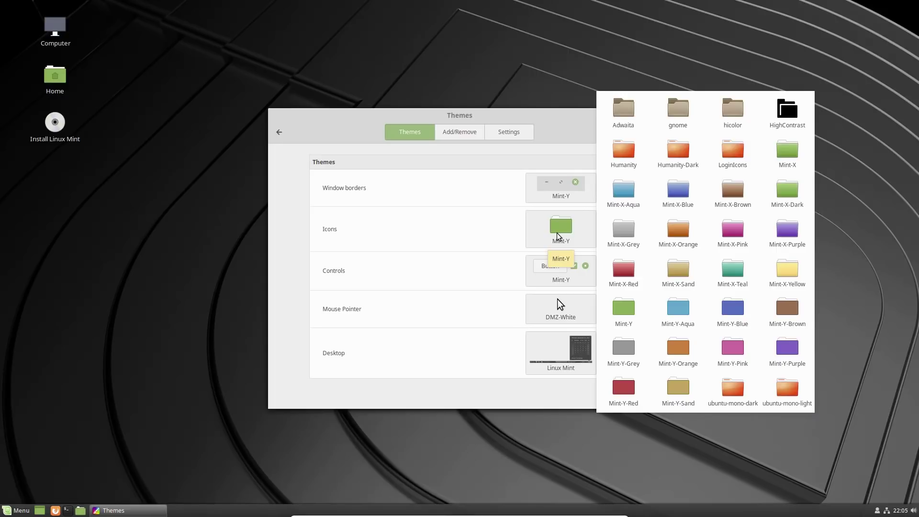
{"action": "left_click", "coordinate": [558, 267]}
{"action": "left_click", "coordinate": [558, 267]}
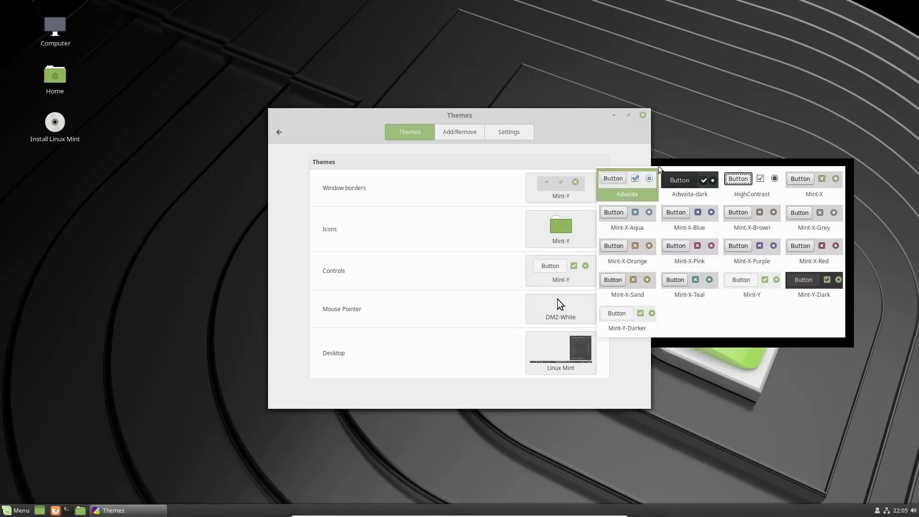
{"action": "left_click", "coordinate": [468, 274]}
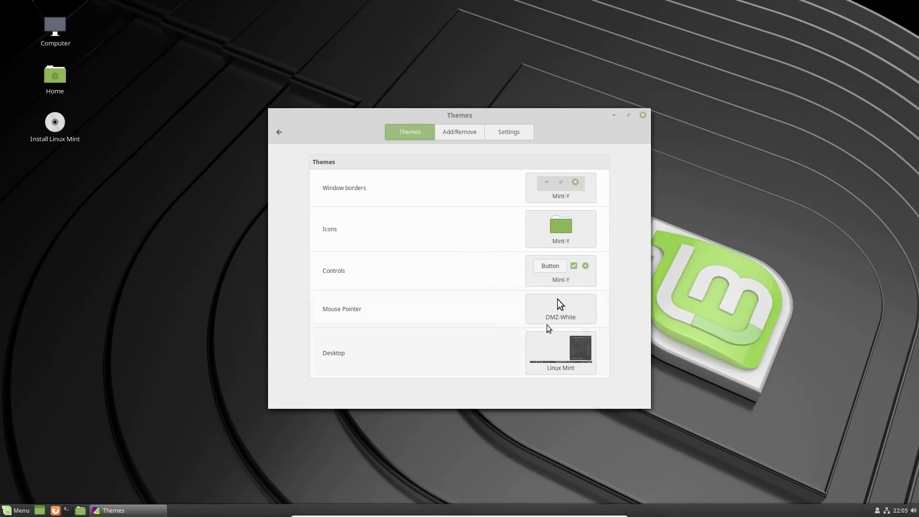
{"action": "left_click", "coordinate": [556, 238]}
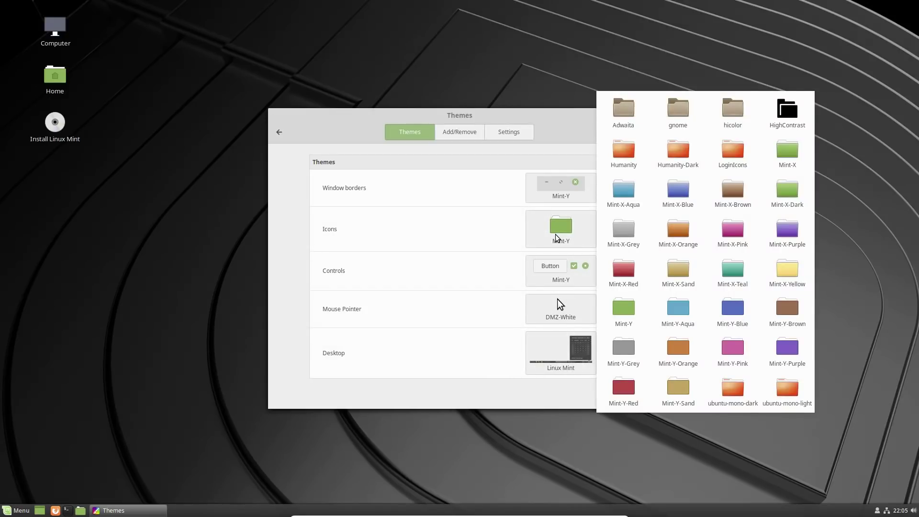
{"action": "left_click", "coordinate": [552, 349]}
- Update the cache of downloadable themes and look through the available themes sorted by popularity
{"action": "left_click", "coordinate": [468, 133]}
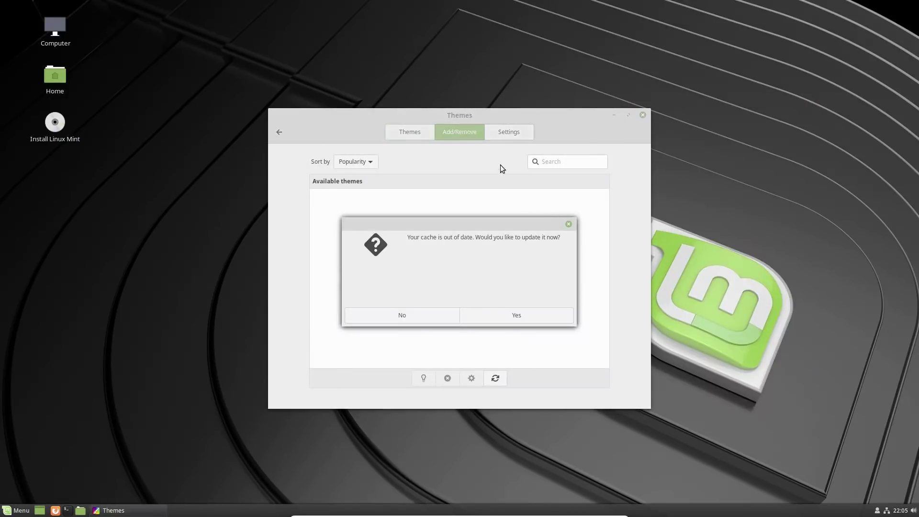
{"action": "left_click", "coordinate": [487, 316]}
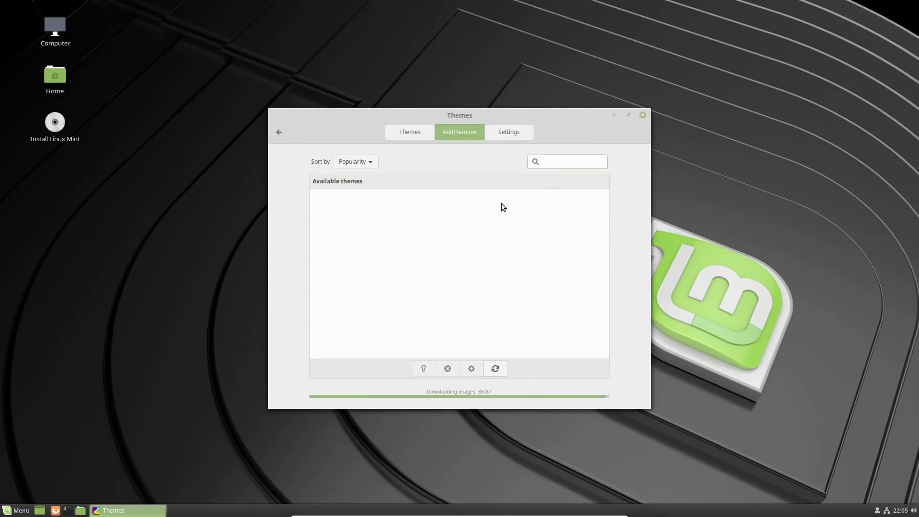
{"action": "scroll", "coordinate": [514, 219], "scroll_direction": "down", "scroll_amount": 10}
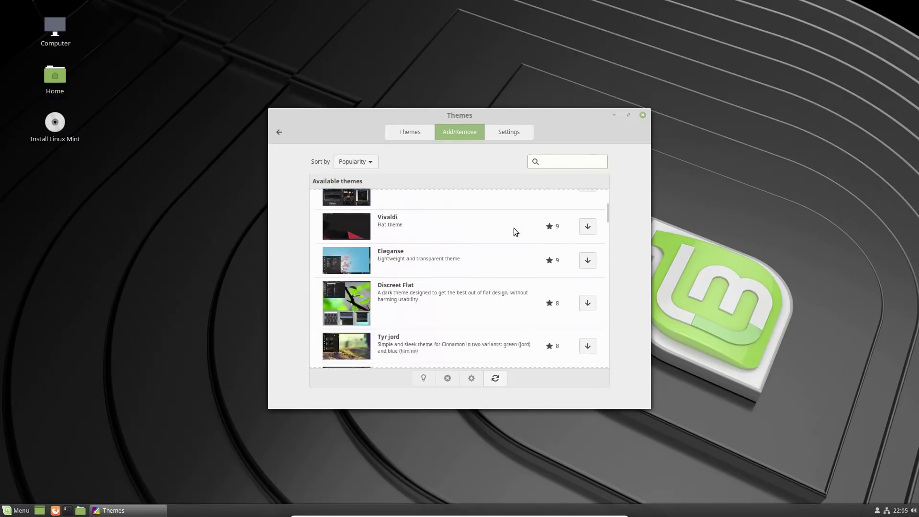
{"action": "scroll", "coordinate": [495, 249], "scroll_direction": "down", "scroll_amount": 12}
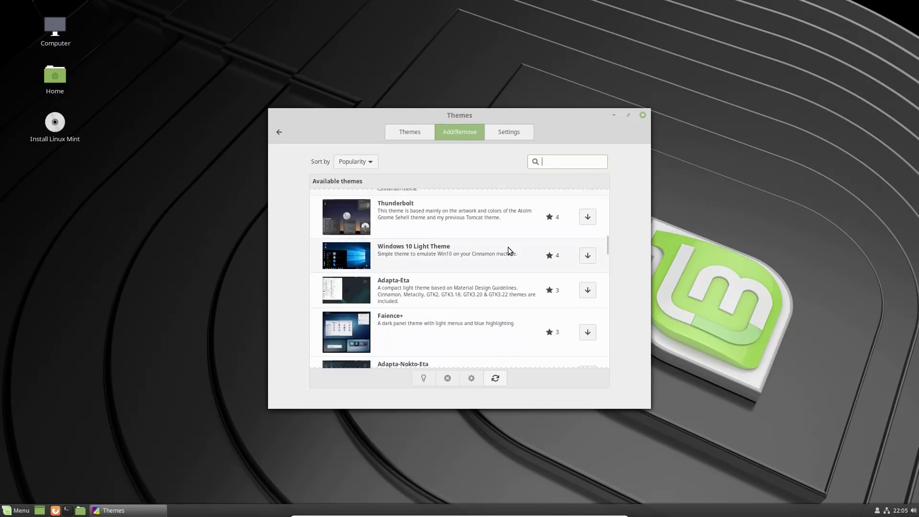
{"action": "scroll", "coordinate": [518, 254], "scroll_direction": "up", "scroll_amount": 5}
{"action": "scroll", "coordinate": [517, 252], "scroll_direction": "up", "scroll_amount": 15}
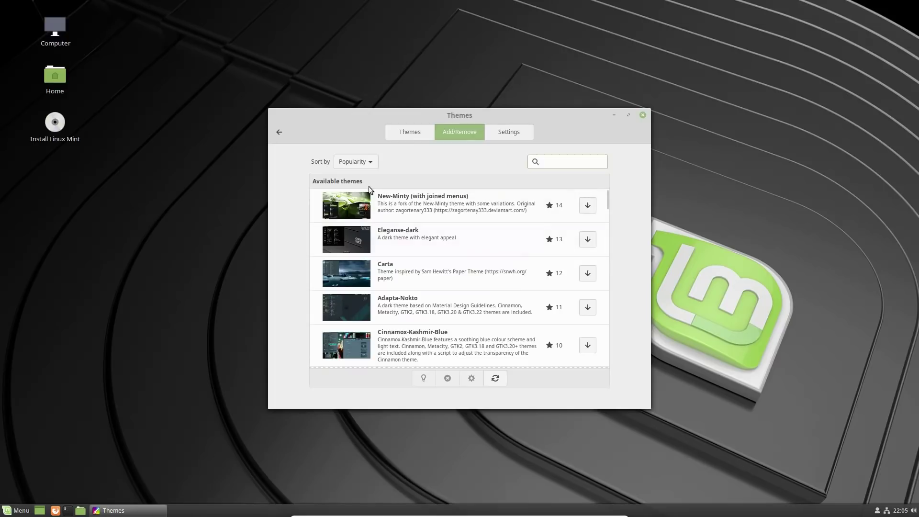
- Install the New-Minty (with joined menus) theme and the Windows 10 Light Theme from the available themes
{"action": "left_click", "coordinate": [590, 207]}
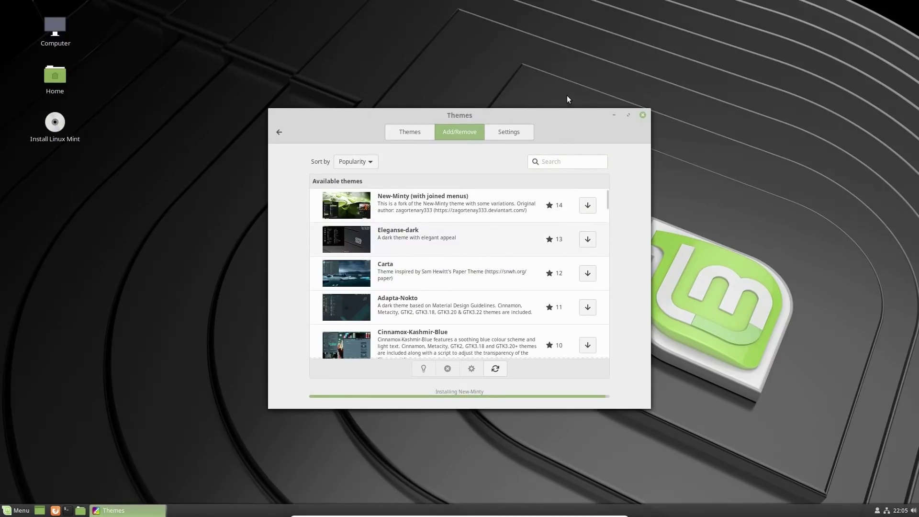
{"action": "scroll", "coordinate": [525, 208], "scroll_direction": "down", "scroll_amount": 10}
{"action": "scroll", "coordinate": [510, 222], "scroll_direction": "down", "scroll_amount": 10}
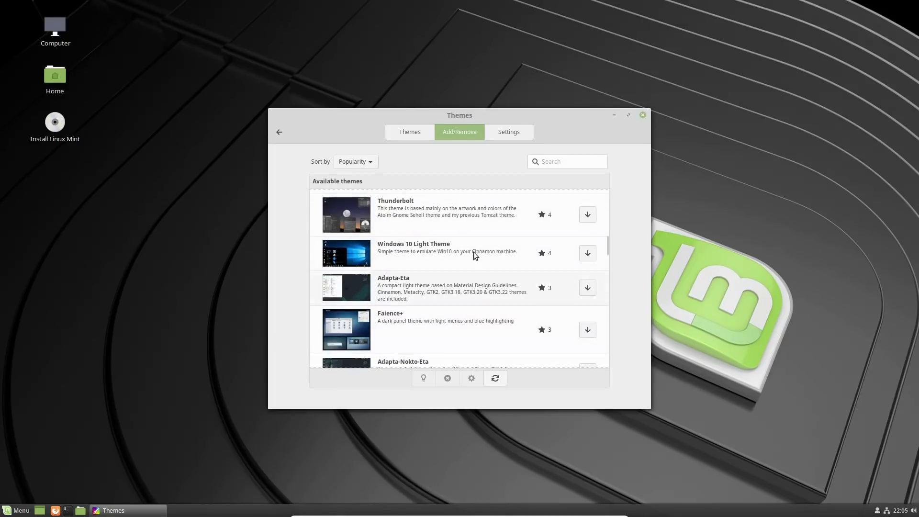
{"action": "left_click", "coordinate": [596, 259]}
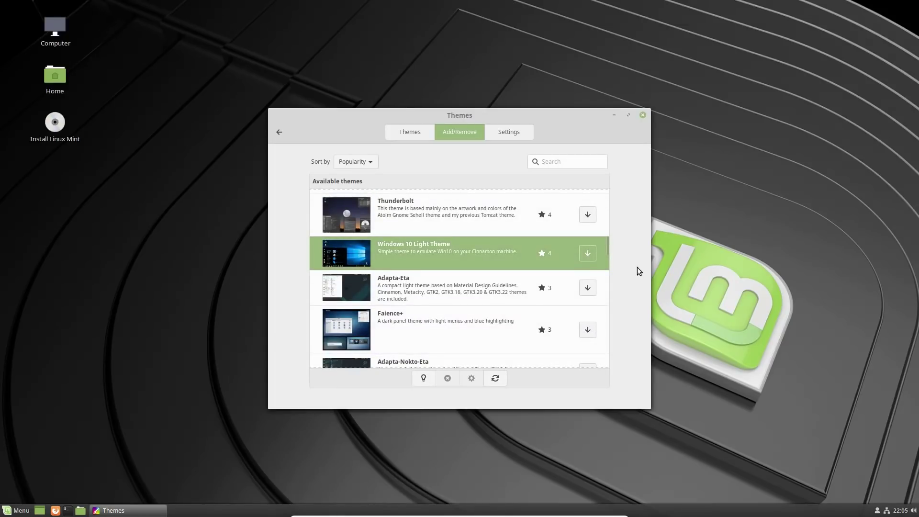
{"action": "left_click", "coordinate": [591, 252]}
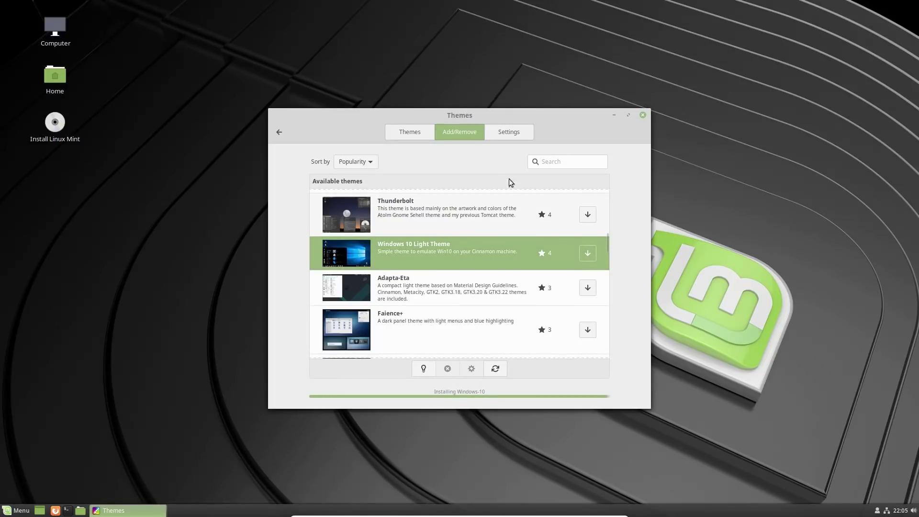
- Return to the theme selections and set the desktop theme to Windows-10
{"action": "left_click", "coordinate": [410, 131]}
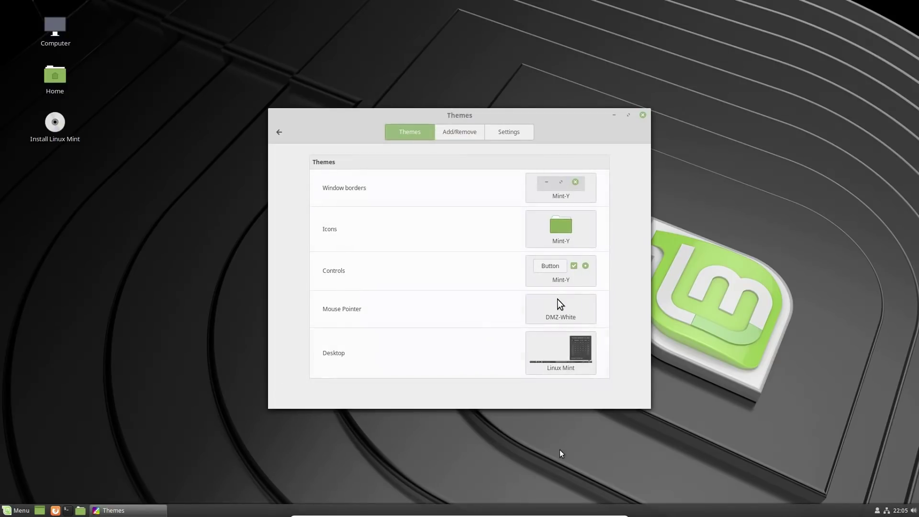
{"action": "left_click", "coordinate": [570, 369]}
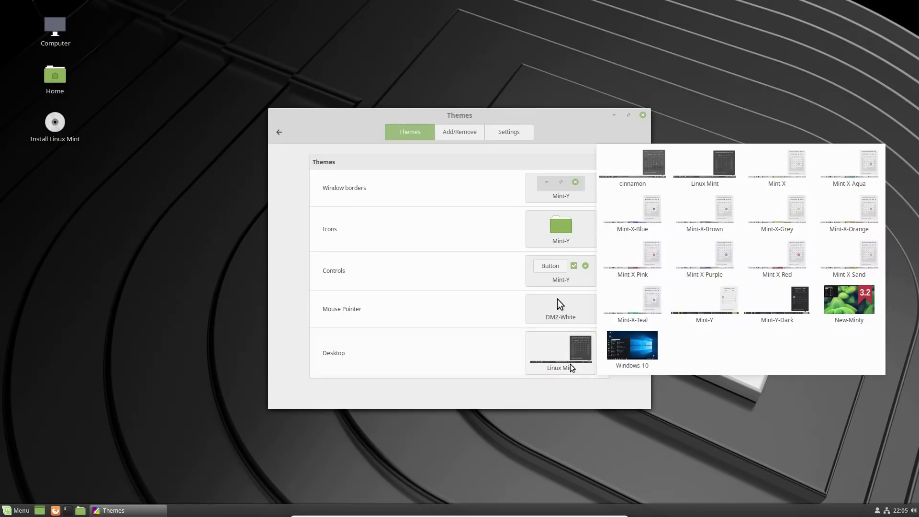
{"action": "left_click", "coordinate": [641, 355]}
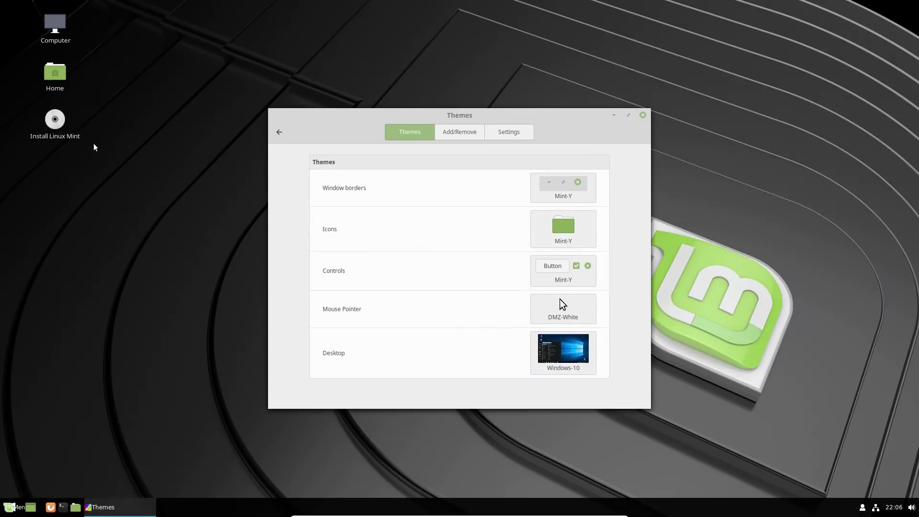
- Set the icon theme to Mint-X-Sand and check its icons in the application menu
{"action": "left_click", "coordinate": [551, 228]}
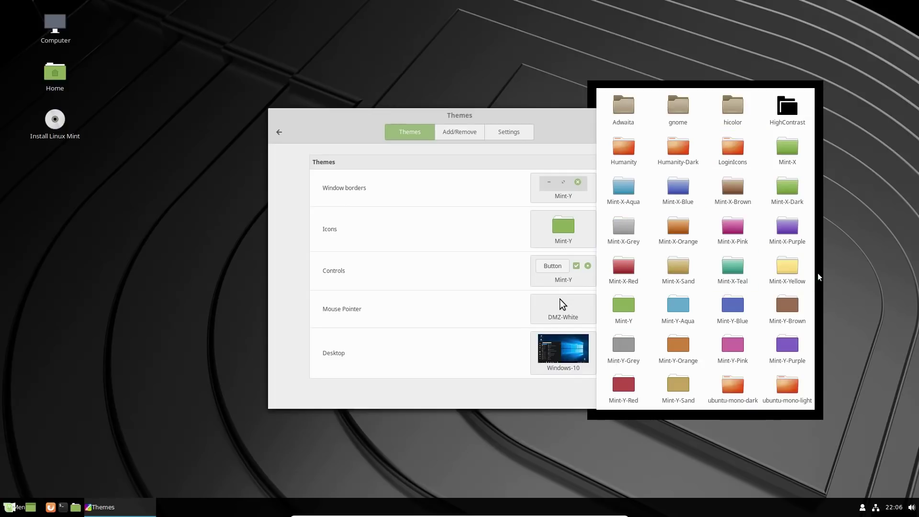
{"action": "left_click", "coordinate": [684, 274]}
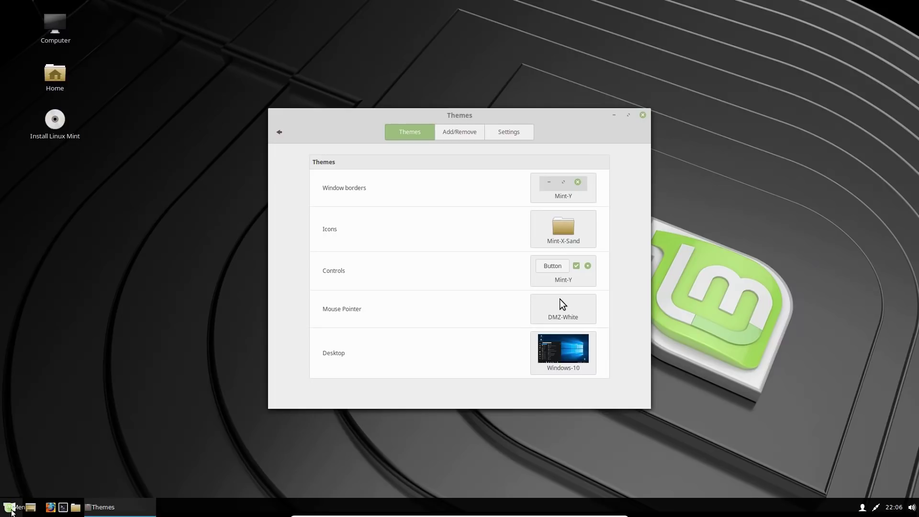
{"action": "left_click", "coordinate": [13, 511]}
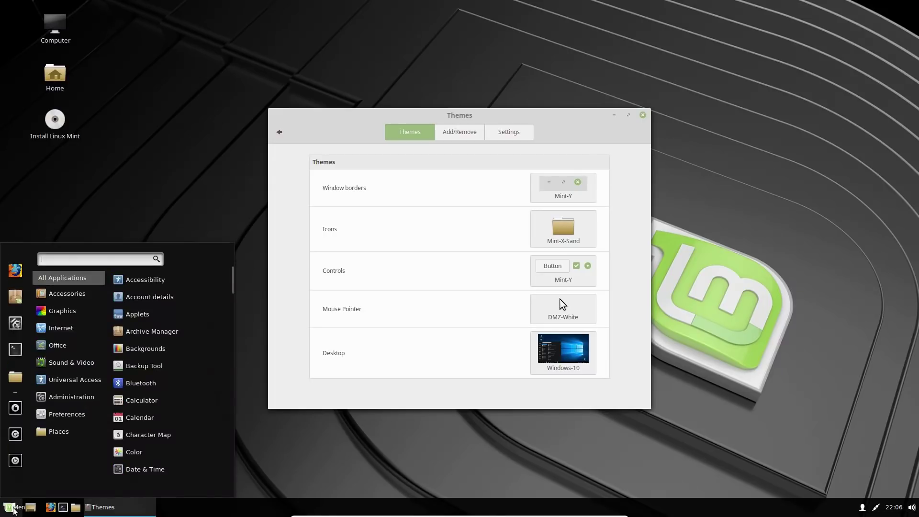
{"action": "left_click", "coordinate": [13, 511]}
{"action": "left_click", "coordinate": [13, 511]}
{"action": "mouse_move", "coordinate": [62, 311]}
{"action": "left_click", "coordinate": [14, 511]}
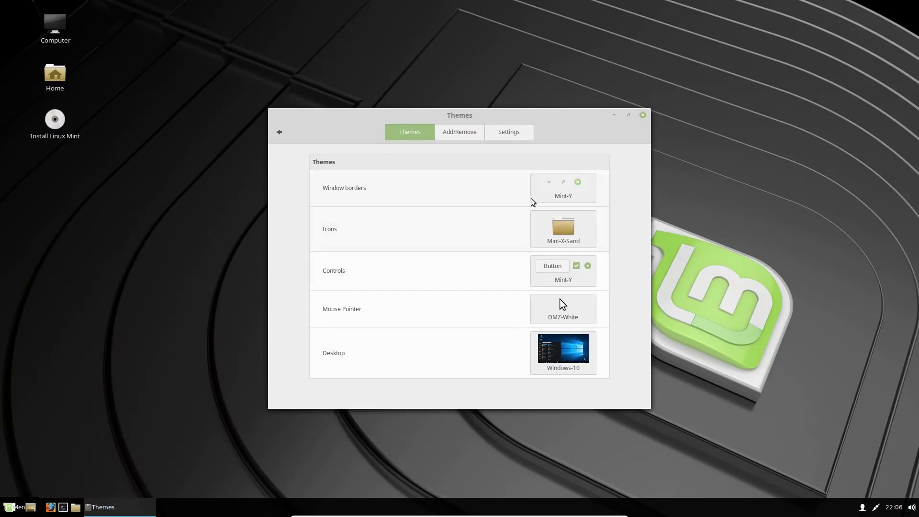
- View the mouse pointer choices and set the controls theme to Windows-10
{"action": "left_click", "coordinate": [574, 309]}
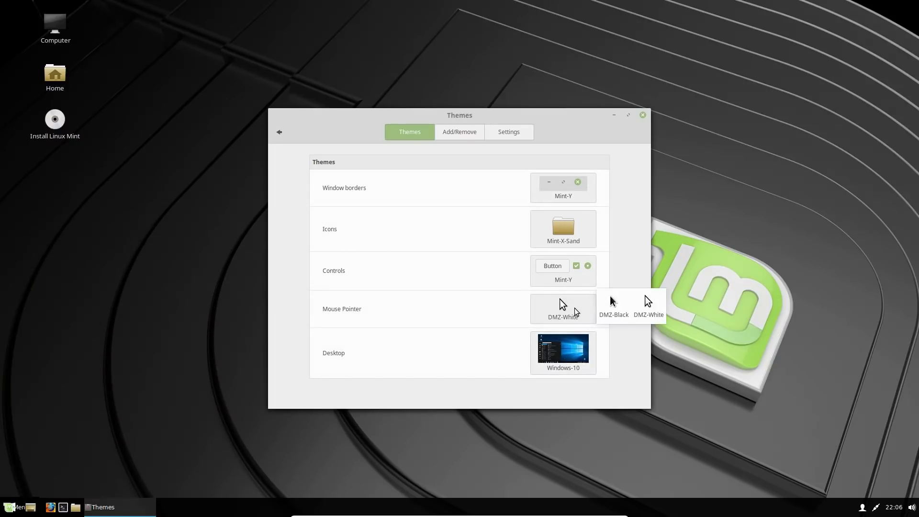
{"action": "left_click", "coordinate": [588, 271]}
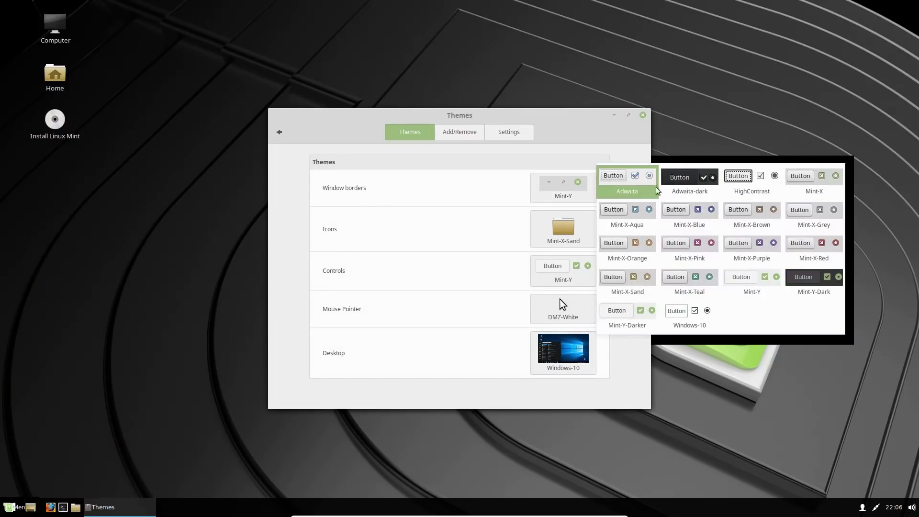
{"action": "left_click", "coordinate": [679, 317]}
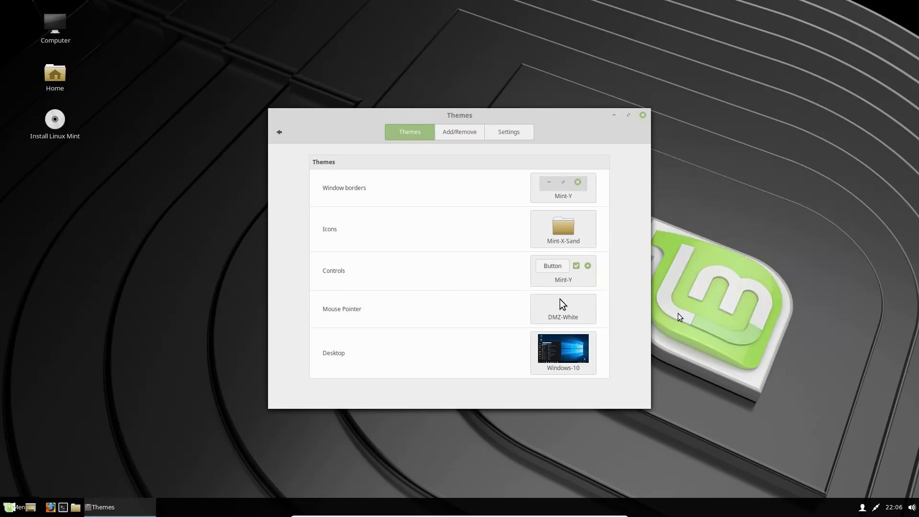
- Set the desktop theme to New-Minty and check its look in the application menu
{"action": "left_click_drag", "start_coordinate": [591, 116], "coordinate": [625, 113]}
{"action": "left_click", "coordinate": [591, 176]}
{"action": "left_click", "coordinate": [580, 185]}
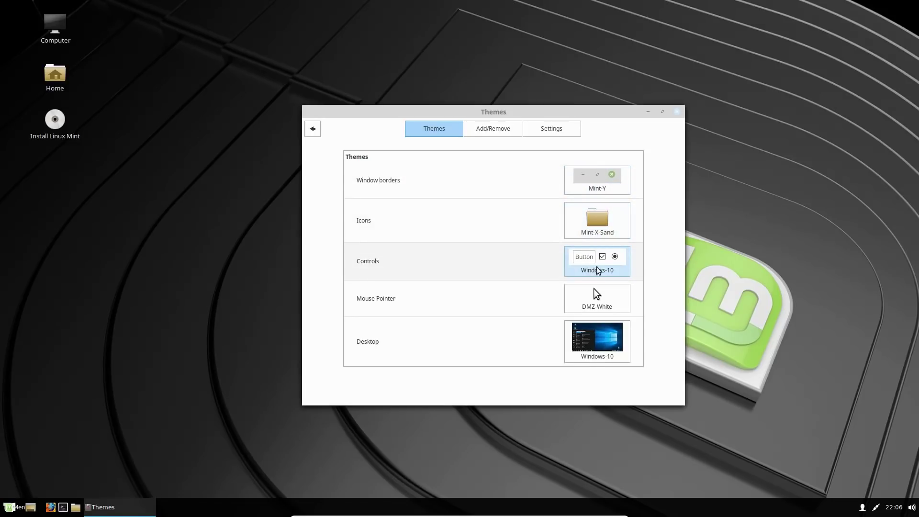
{"action": "left_click", "coordinate": [598, 341]}
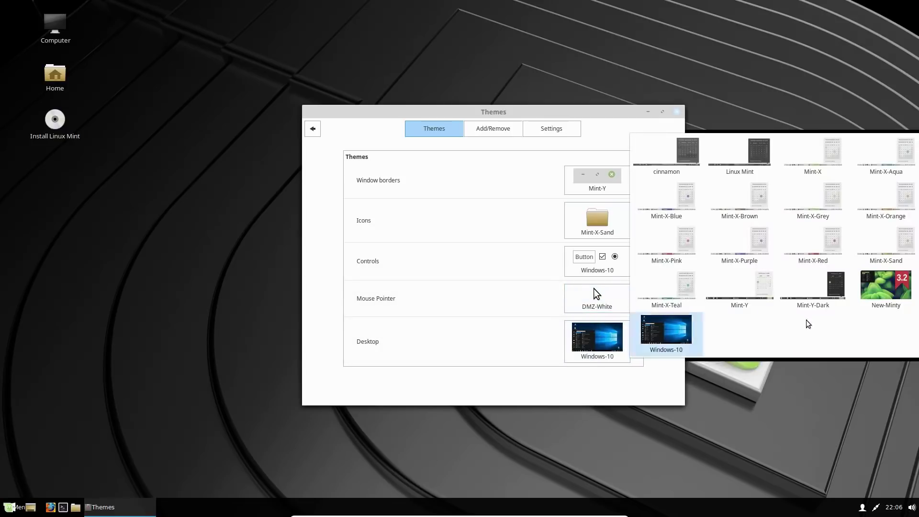
{"action": "left_click", "coordinate": [887, 293]}
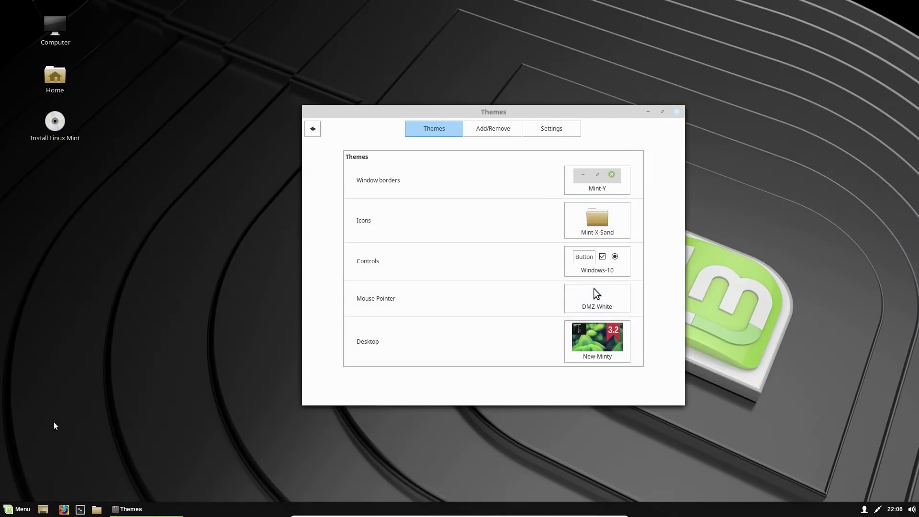
{"action": "left_click", "coordinate": [17, 510]}
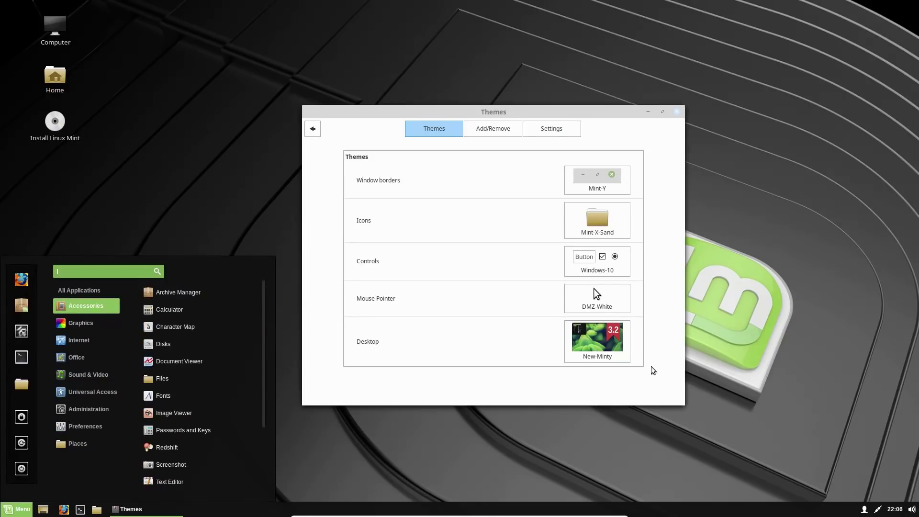
{"action": "left_click", "coordinate": [652, 369]}
- View the icon theme choices and set the window borders to Mint-Y-Dark
{"action": "left_click", "coordinate": [593, 297]}
{"action": "left_click", "coordinate": [598, 219]}
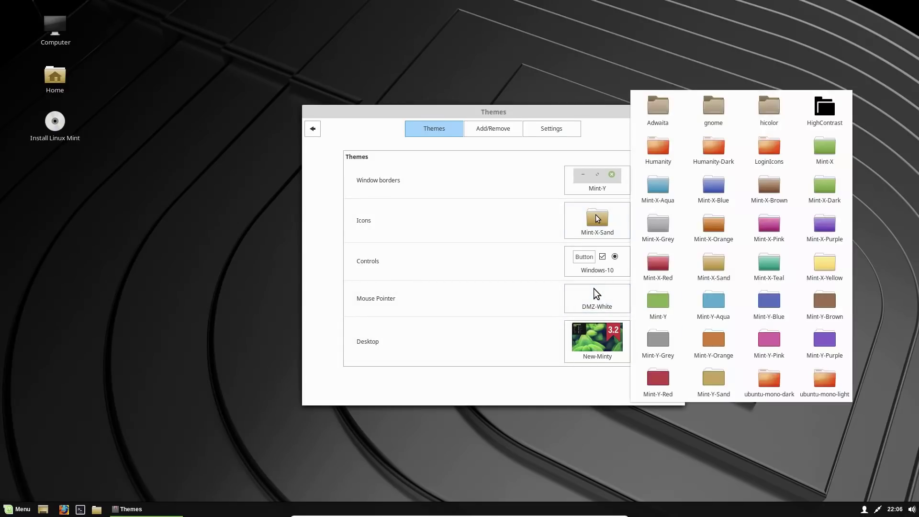
{"action": "left_click", "coordinate": [602, 193]}
{"action": "left_click", "coordinate": [601, 184]}
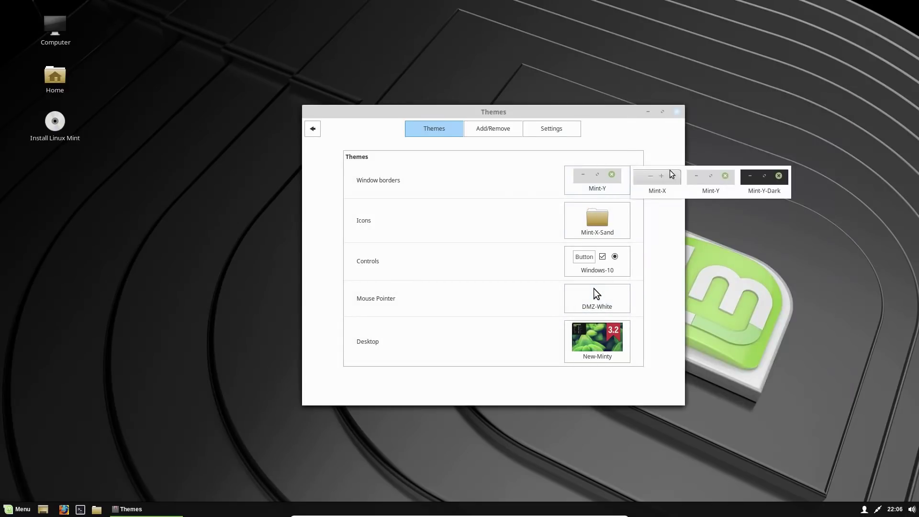
{"action": "left_click", "coordinate": [769, 181]}
- Set the icon theme to Mint-X-Dark, check its icons in the application menu, and close the theme settings
{"action": "left_click", "coordinate": [598, 219]}
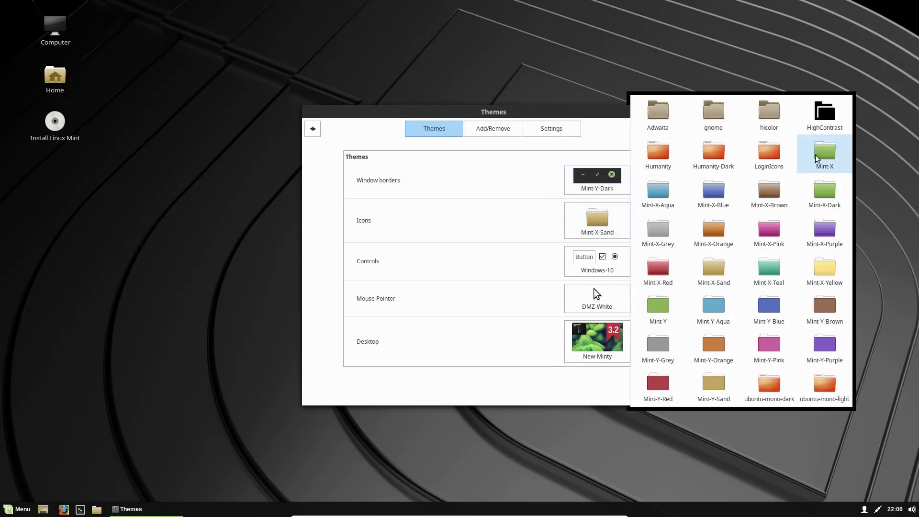
{"action": "left_click", "coordinate": [824, 195]}
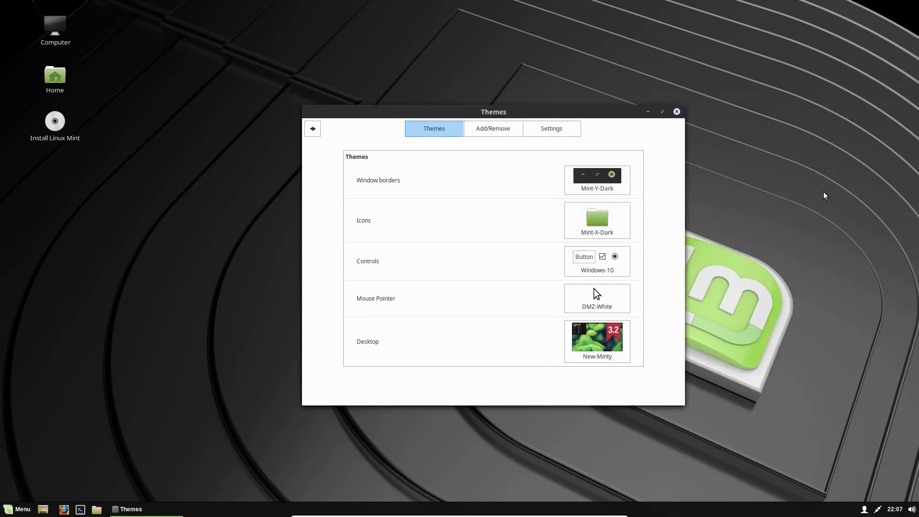
{"action": "left_click", "coordinate": [11, 510]}
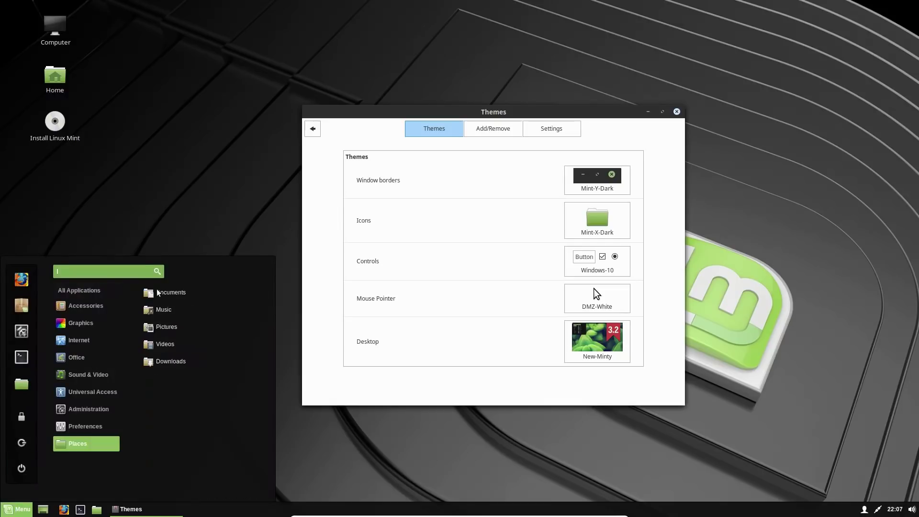
{"action": "mouse_move", "coordinate": [96, 427]}
{"action": "key", "text": "Escape"}
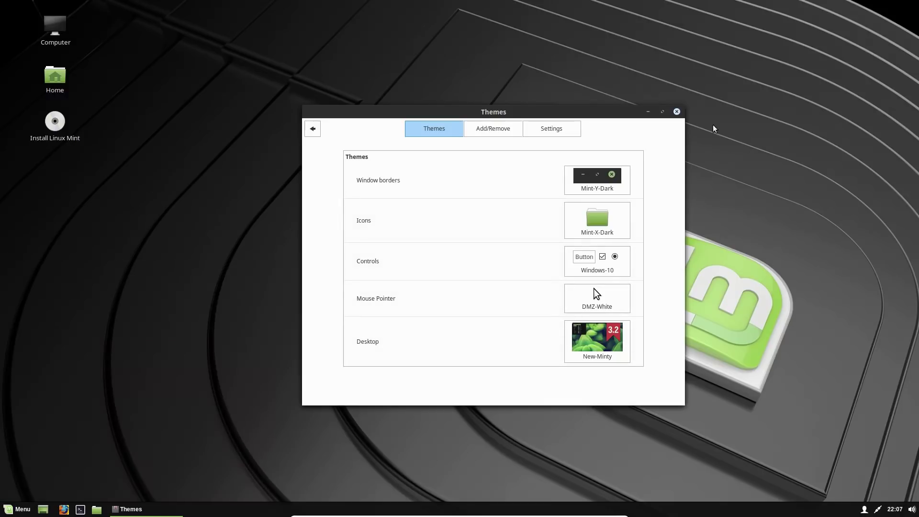
{"action": "left_click", "coordinate": [676, 112]}
- Find System Monitor by searching the application menu for "sys", and examine Cinnamon's CPU, memory and network usage
{"action": "left_click", "coordinate": [9, 509]}
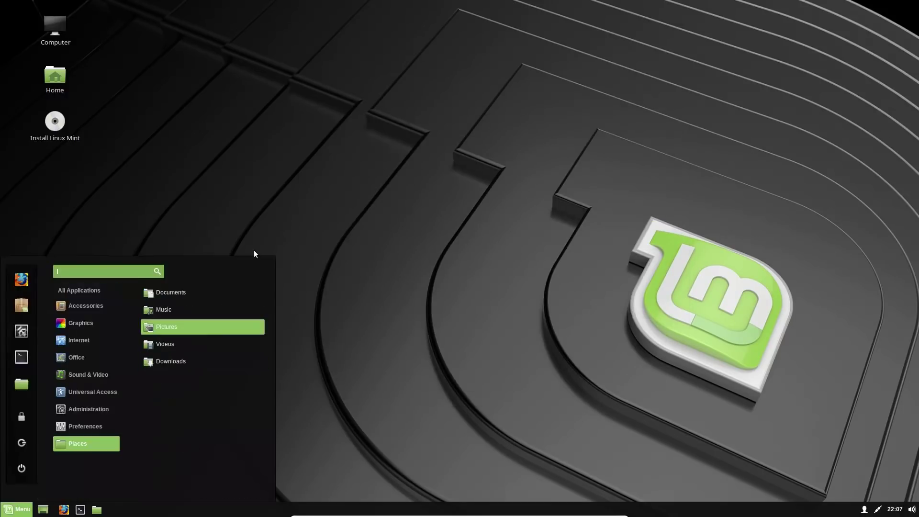
{"action": "type", "text": "sysl"}
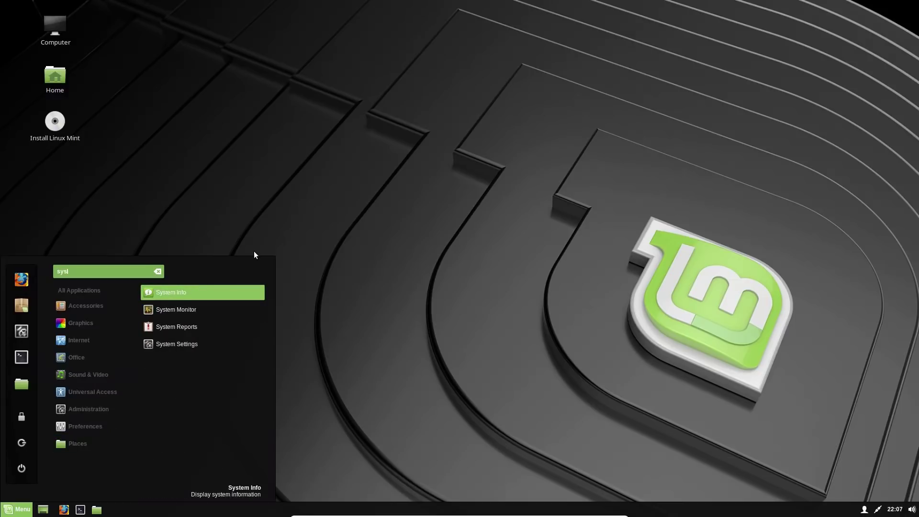
{"action": "left_click", "coordinate": [171, 310]}
{"action": "left_click_drag", "start_coordinate": [180, 27], "coordinate": [316, 95]}
{"action": "left_click", "coordinate": [343, 141]}
{"action": "left_click", "coordinate": [342, 135]}
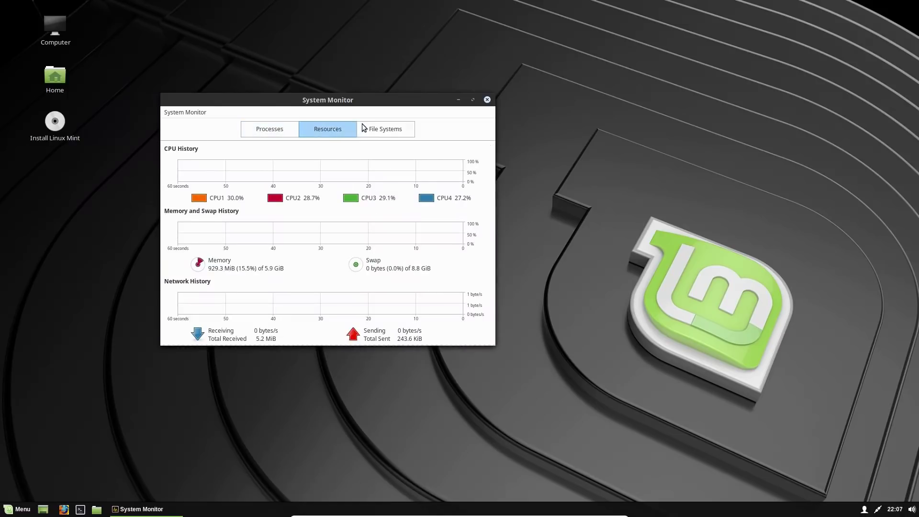
{"action": "left_click_drag", "start_coordinate": [315, 99], "coordinate": [450, 119]}
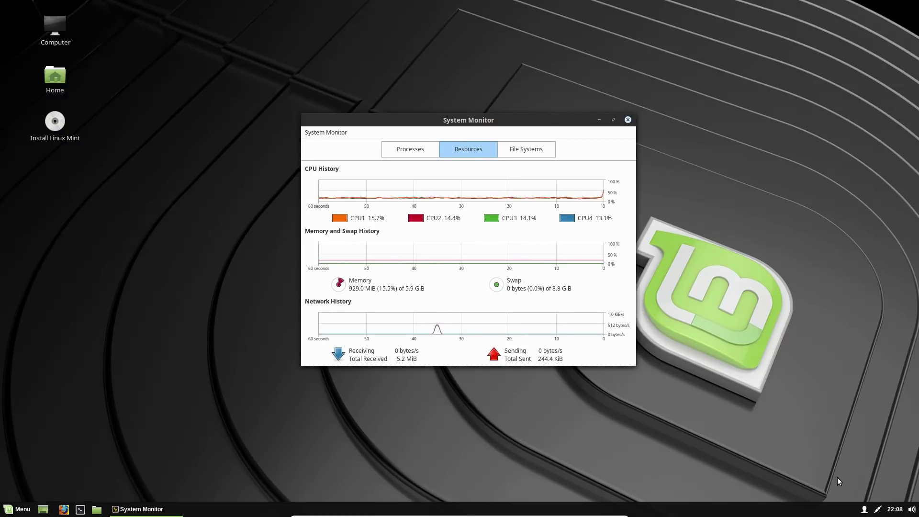
{"action": "left_click", "coordinate": [628, 119]}
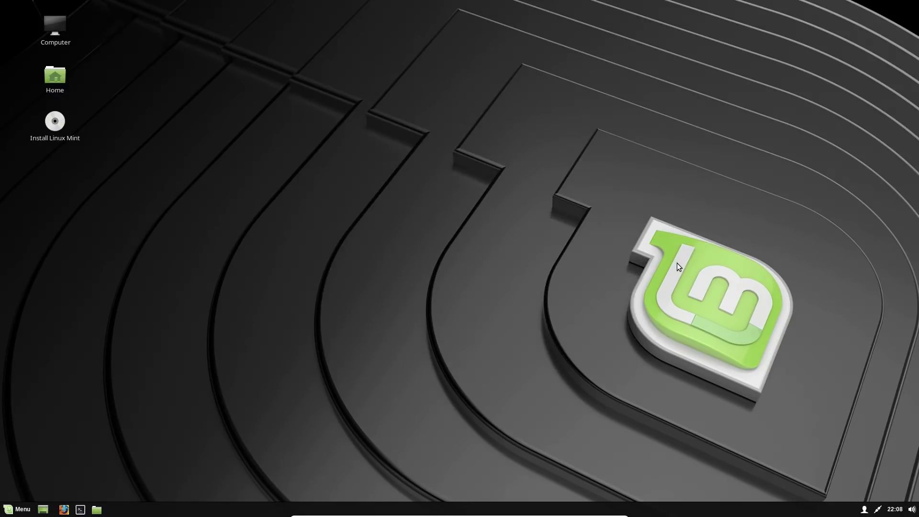
- Shut down the Cinnamon live session and confirm the installation medium removal prompt
{"action": "left_click", "coordinate": [10, 509]}
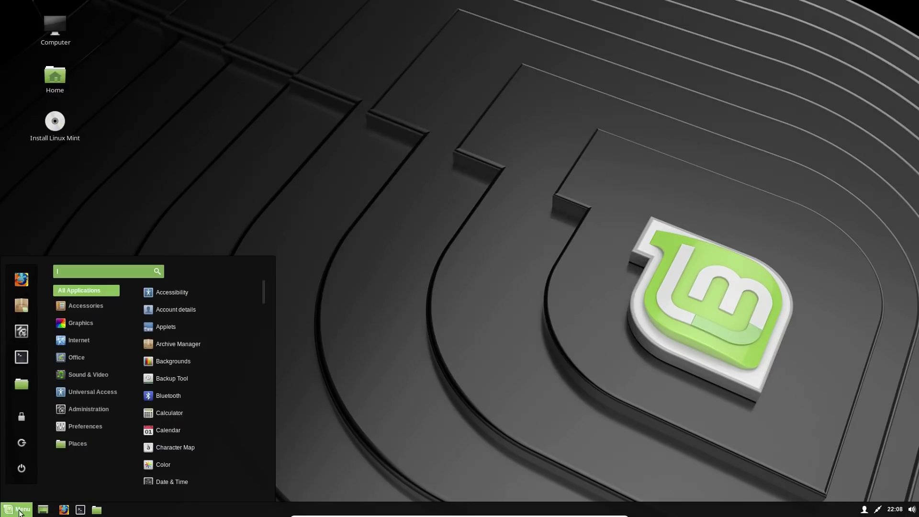
{"action": "left_click", "coordinate": [467, 263]}
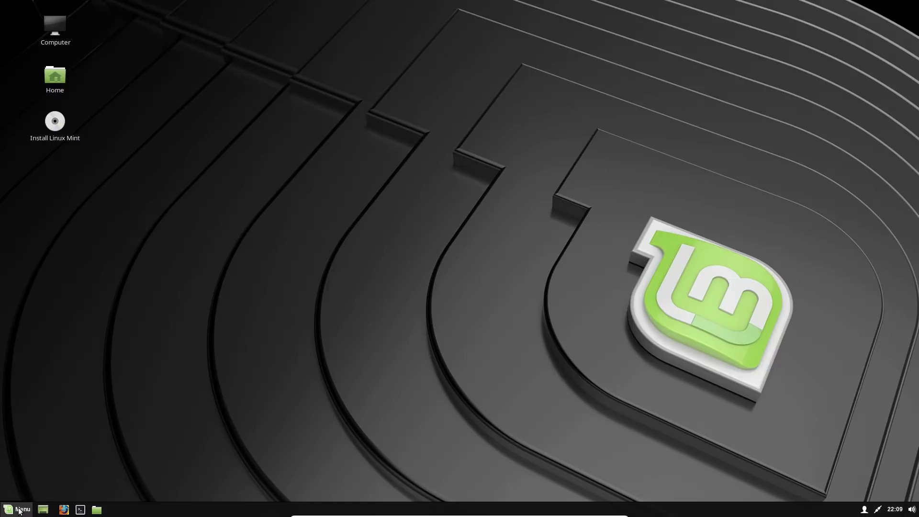
{"action": "left_click", "coordinate": [19, 510]}
{"action": "left_click", "coordinate": [25, 474]}
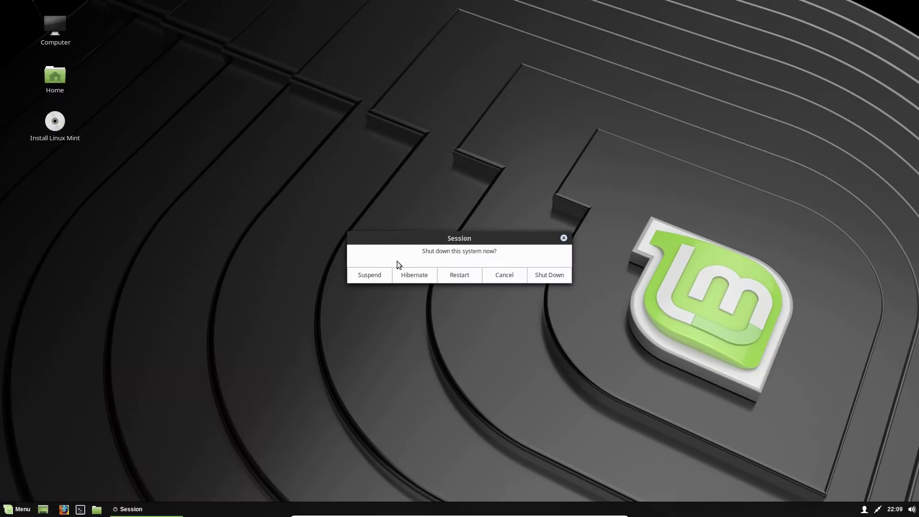
{"action": "left_click", "coordinate": [545, 275]}
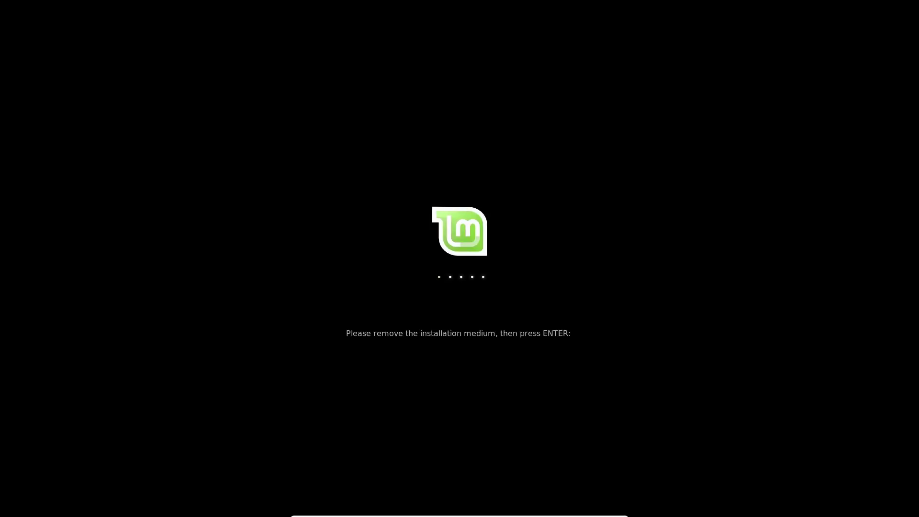
{"action": "key", "text": "Return"}
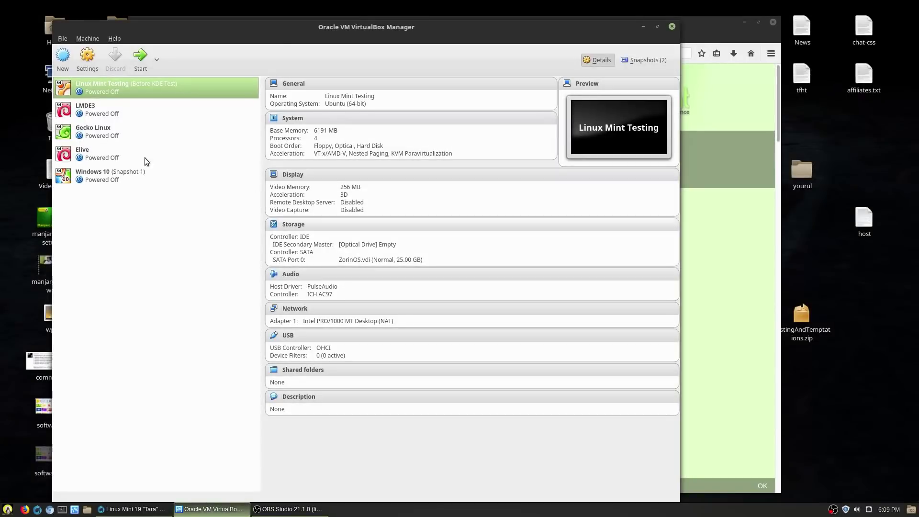
- Load linuxmint-19-mate-64bit-v2.iso into the Linux Mint Testing machine's optical drive and start the machine
{"action": "left_click", "coordinate": [376, 244]}
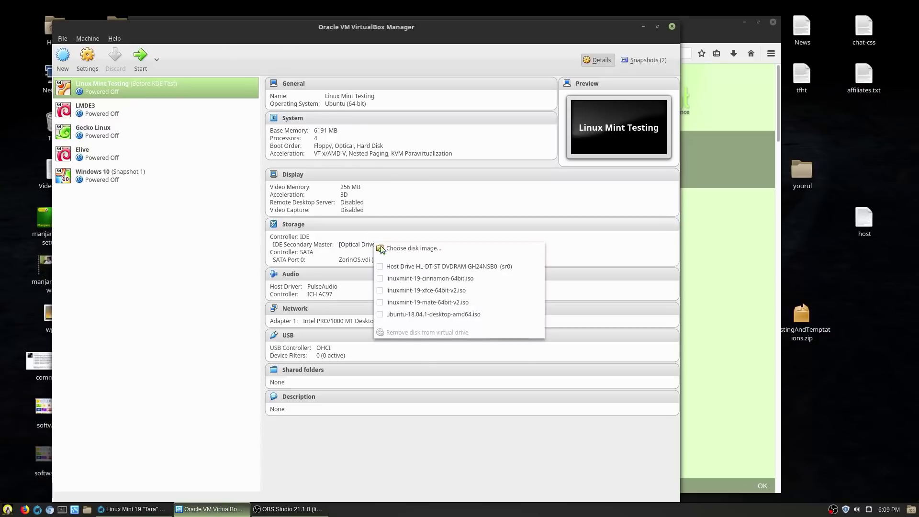
{"action": "left_click", "coordinate": [450, 305]}
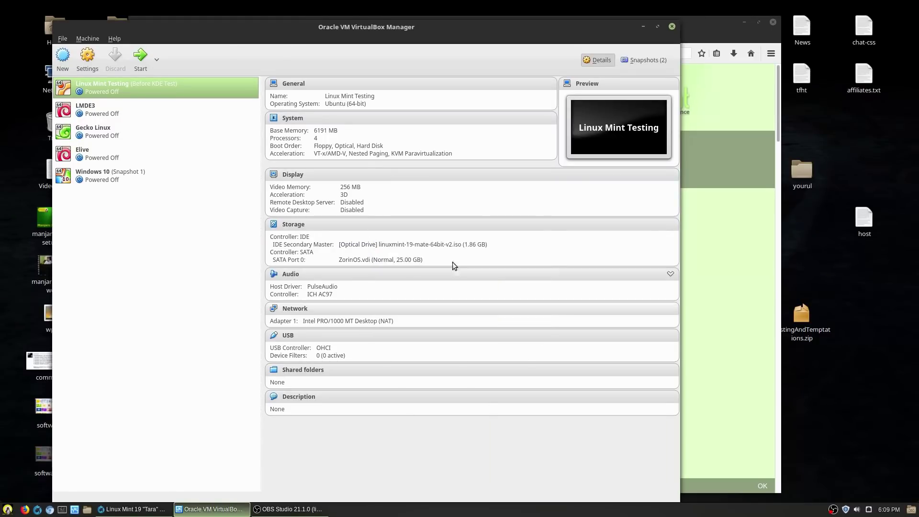
{"action": "left_click", "coordinate": [144, 67]}
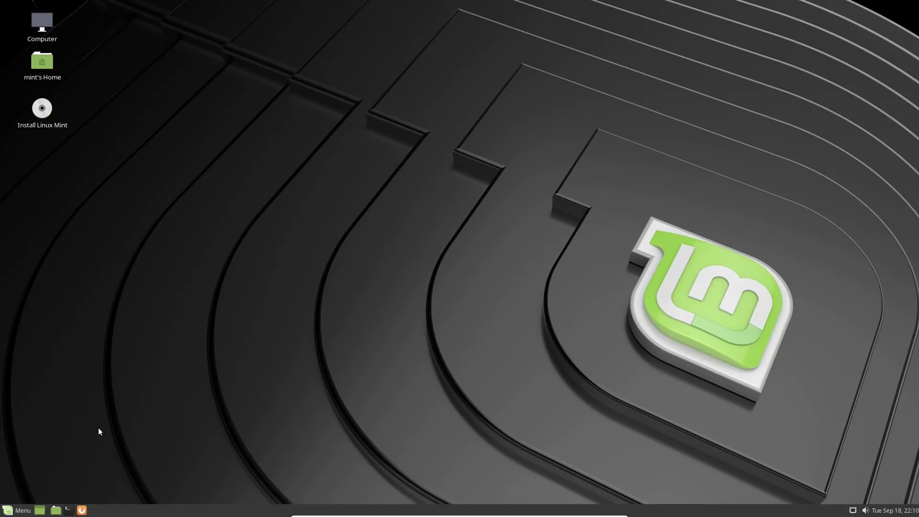
- Open System Monitor from the menu favorites and examine MATE's CPU, memory and network usage
{"action": "left_click", "coordinate": [15, 512]}
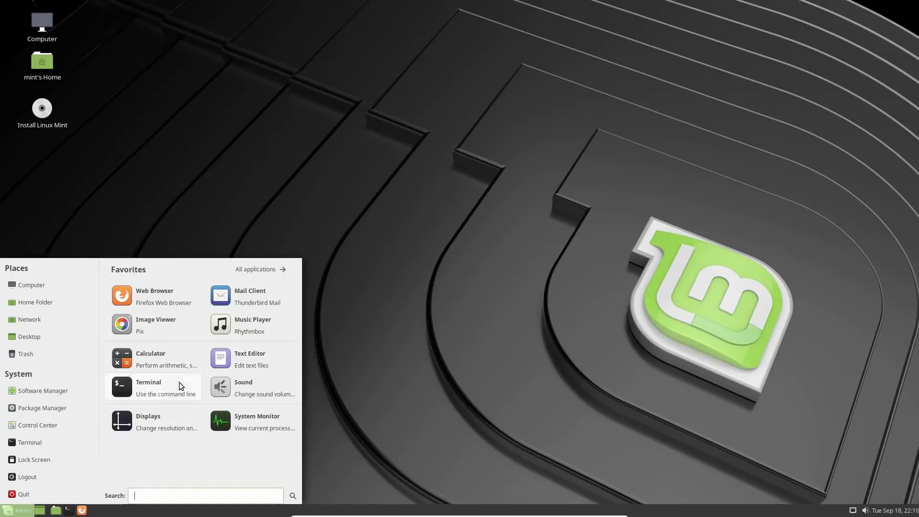
{"action": "left_click", "coordinate": [239, 421]}
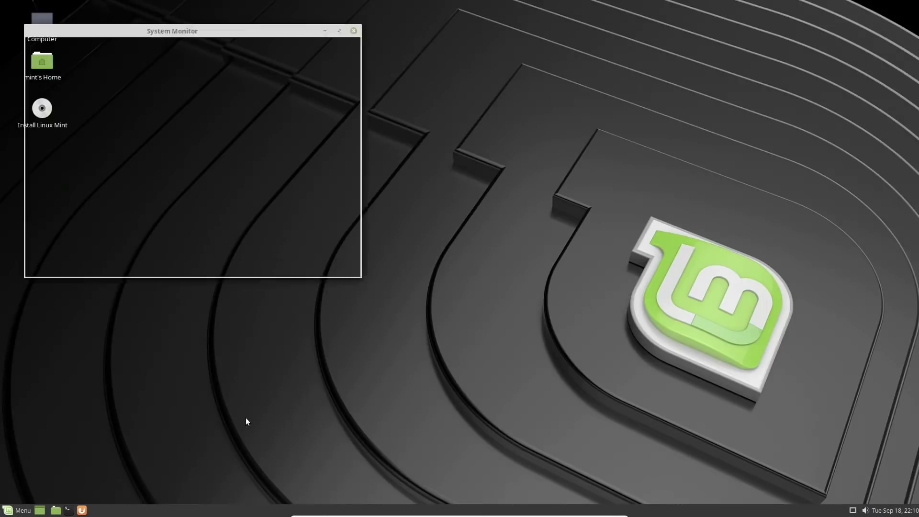
{"action": "left_click_drag", "start_coordinate": [169, 29], "coordinate": [551, 167]}
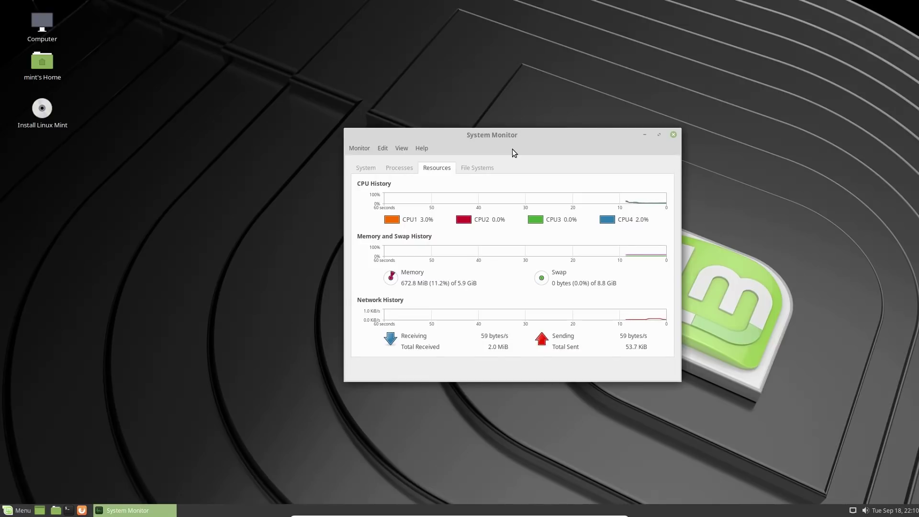
{"action": "left_click", "coordinate": [674, 136]}
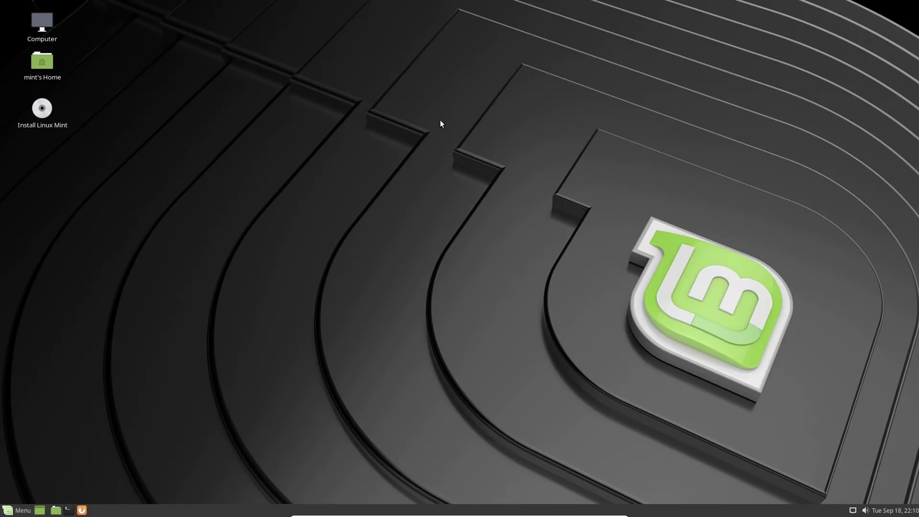
- Search the MATE menu for "fire", then open the Control Center and look through its setting groups
{"action": "left_click", "coordinate": [22, 510]}
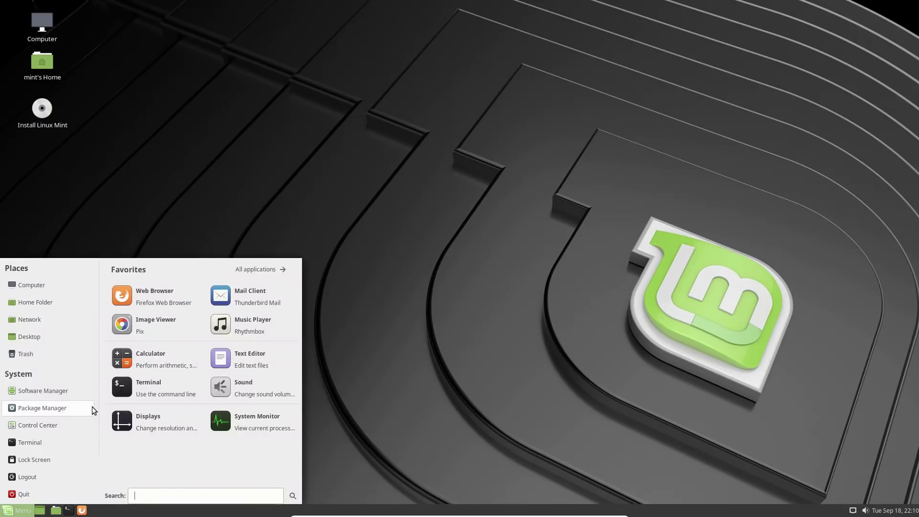
{"action": "type", "text": "fire"}
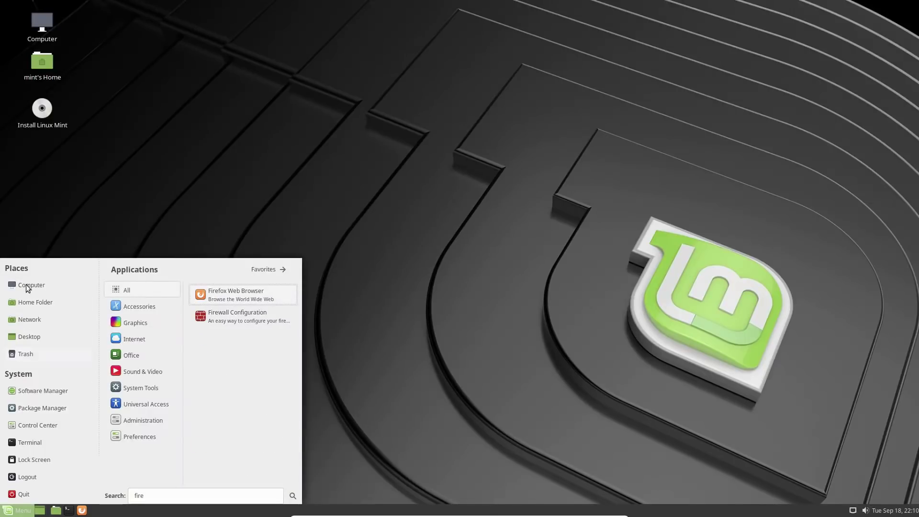
{"action": "left_click", "coordinate": [37, 425]}
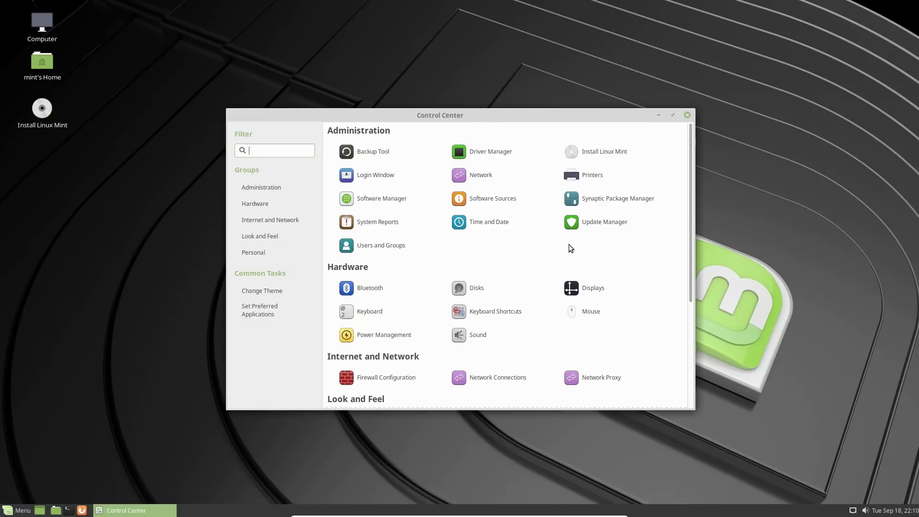
{"action": "left_click_drag", "start_coordinate": [491, 118], "coordinate": [491, 81]}
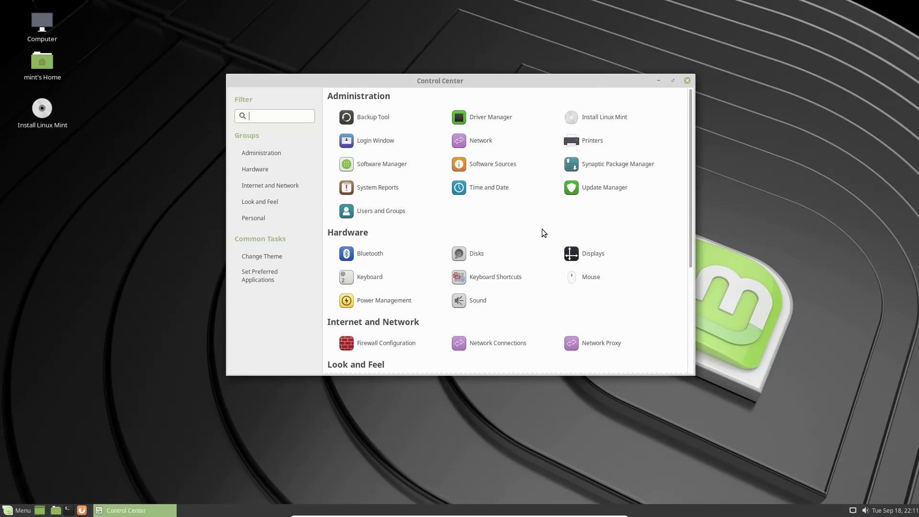
{"action": "scroll", "coordinate": [543, 230], "scroll_direction": "down", "scroll_amount": 5}
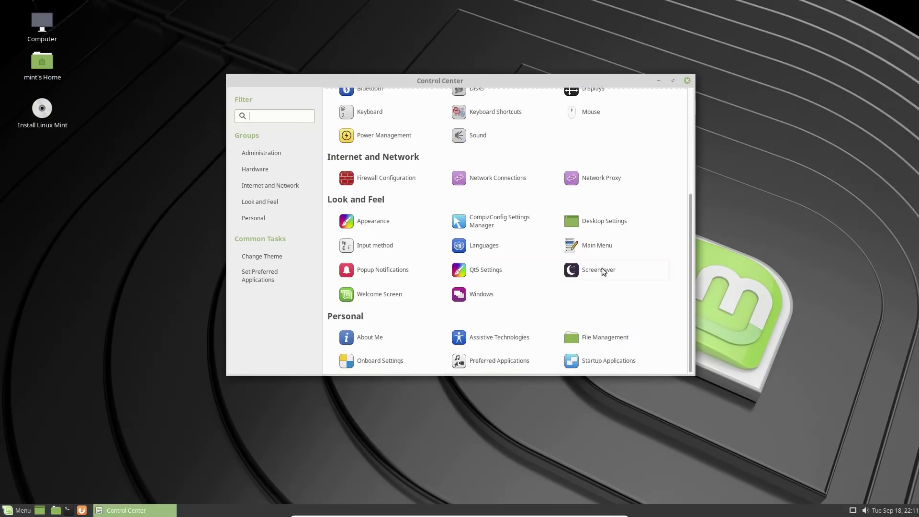
- Open the Appearance preferences from the Control Center and look through the available Mint-X themes
{"action": "left_click", "coordinate": [607, 279]}
{"action": "left_click", "coordinate": [363, 221]}
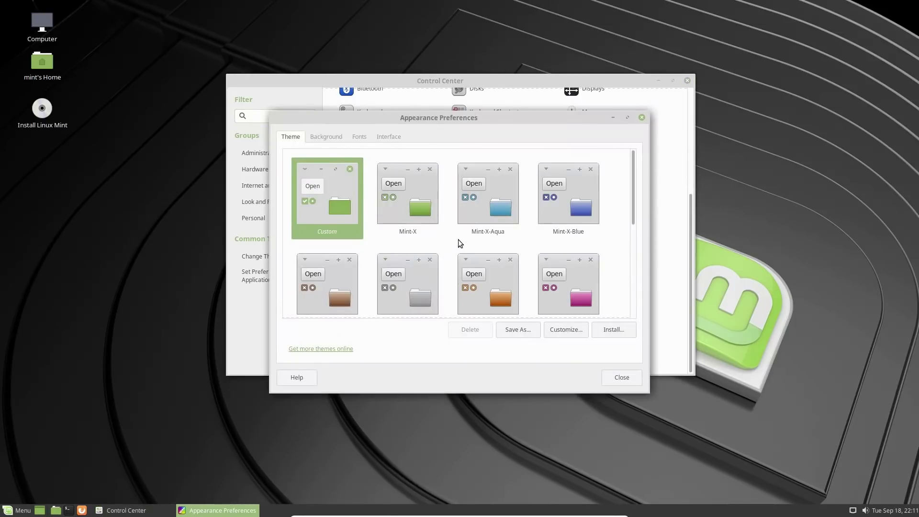
{"action": "scroll", "coordinate": [416, 219], "scroll_direction": "down", "scroll_amount": 3}
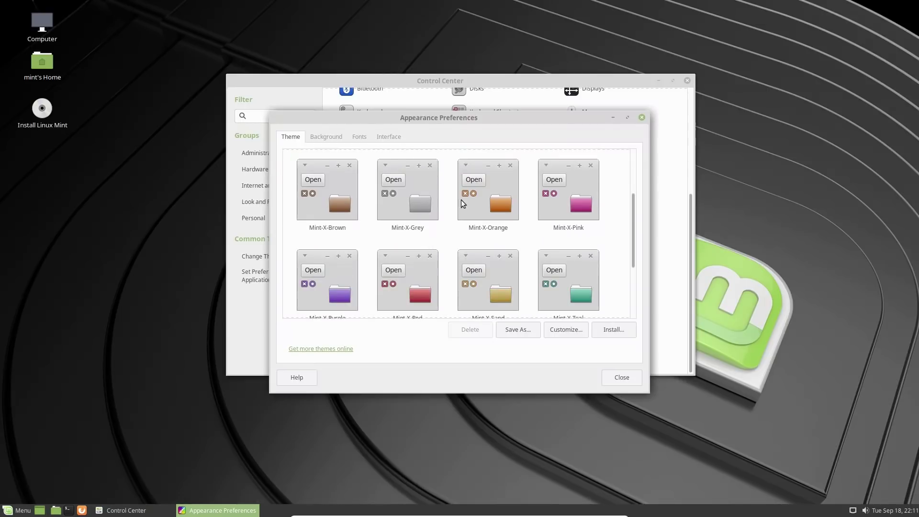
- Review the control, window border, icon and pointer choices for customizing the theme, and close the Appearance preferences
{"action": "left_click", "coordinate": [566, 330]}
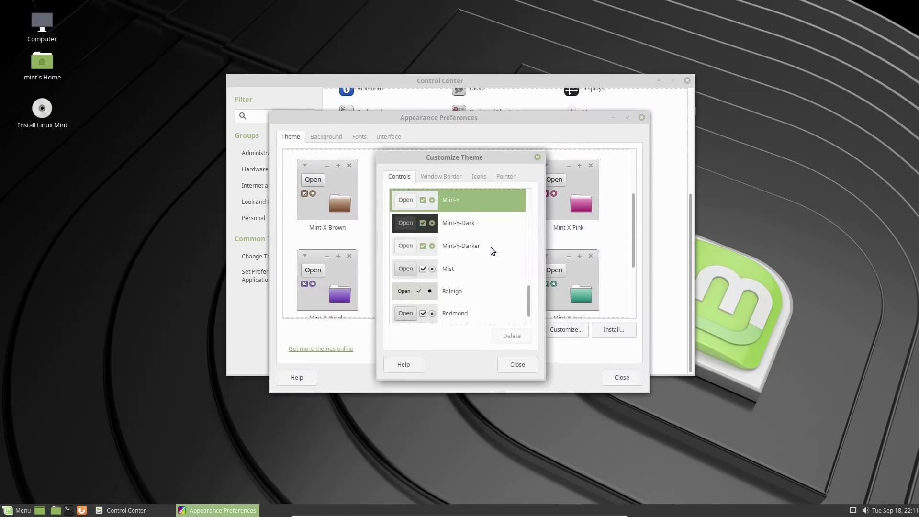
{"action": "scroll", "coordinate": [493, 244], "scroll_direction": "down", "scroll_amount": 1}
{"action": "scroll", "coordinate": [488, 297], "scroll_direction": "up", "scroll_amount": 5}
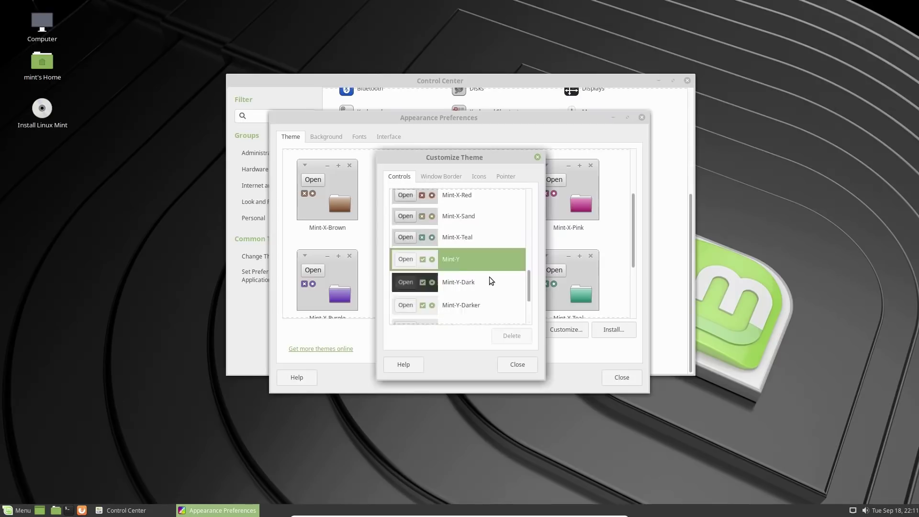
{"action": "left_click", "coordinate": [450, 176]}
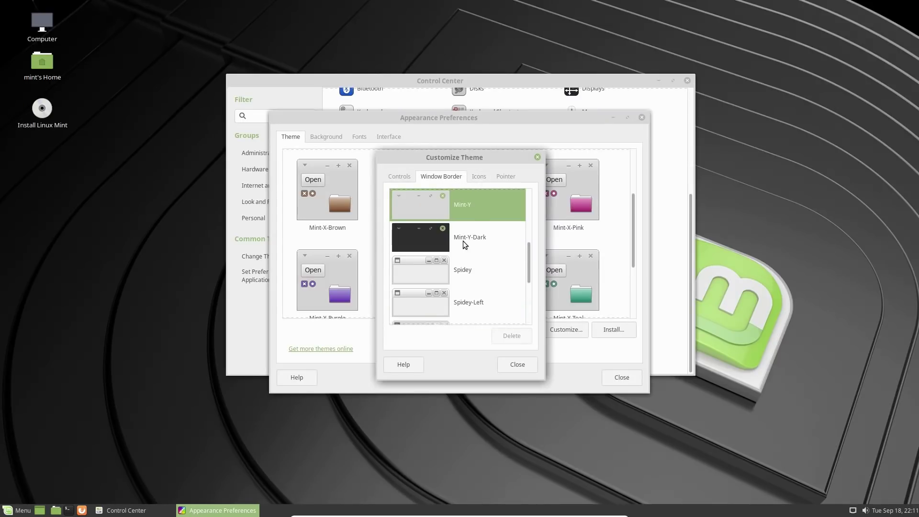
{"action": "left_click", "coordinate": [484, 177]}
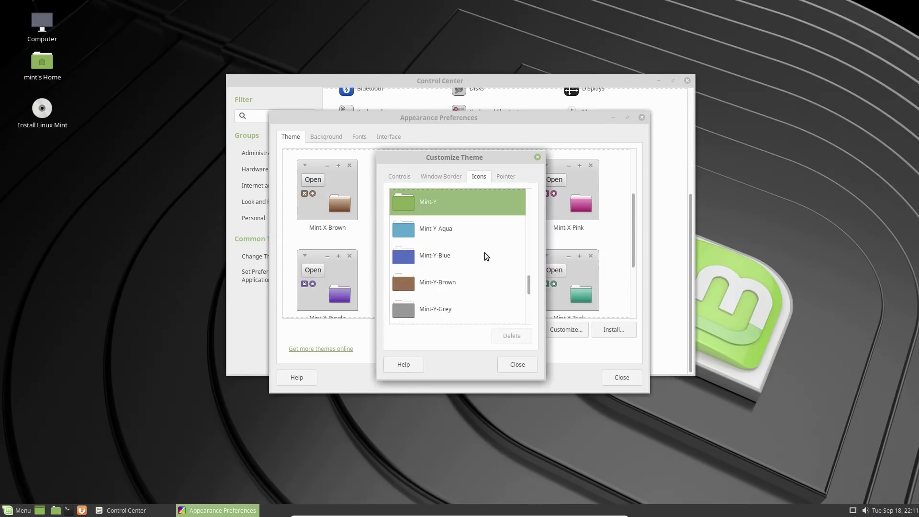
{"action": "left_click", "coordinate": [506, 178]}
{"action": "left_click", "coordinate": [518, 366]}
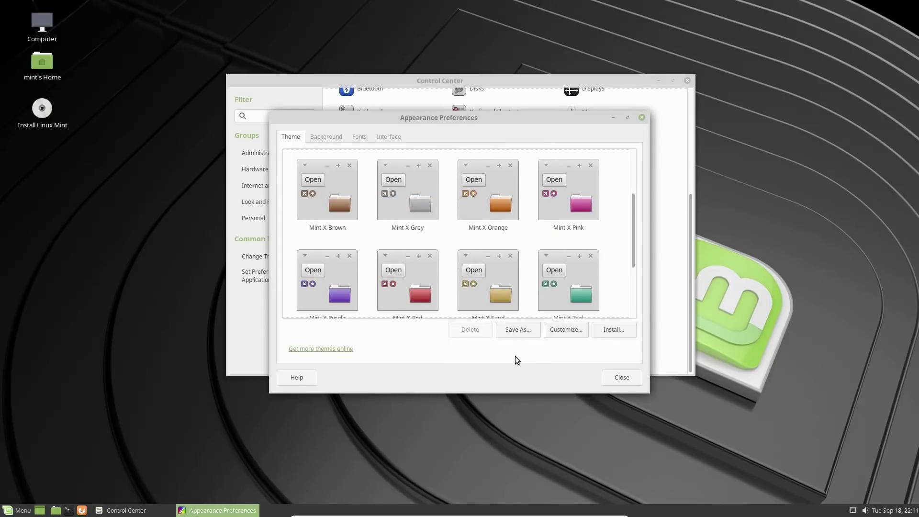
{"action": "left_click", "coordinate": [621, 378]}
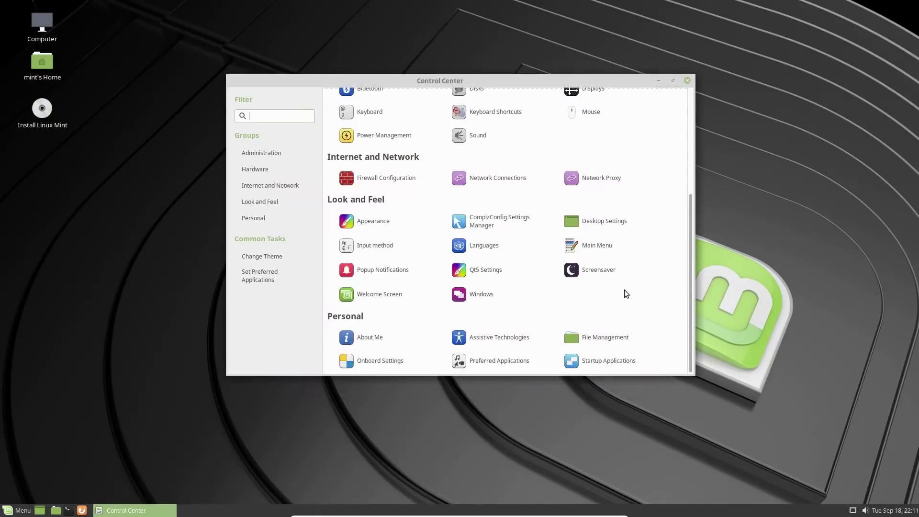
- Look over the Control Center's Administration and Hardware groups and the application list in the MATE menu
{"action": "scroll", "coordinate": [644, 270], "scroll_direction": "up", "scroll_amount": 5}
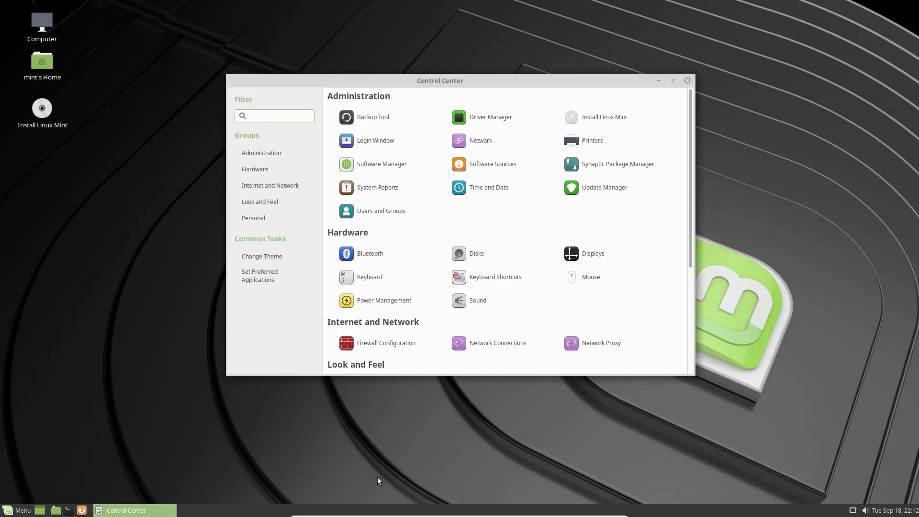
{"action": "left_click", "coordinate": [11, 510]}
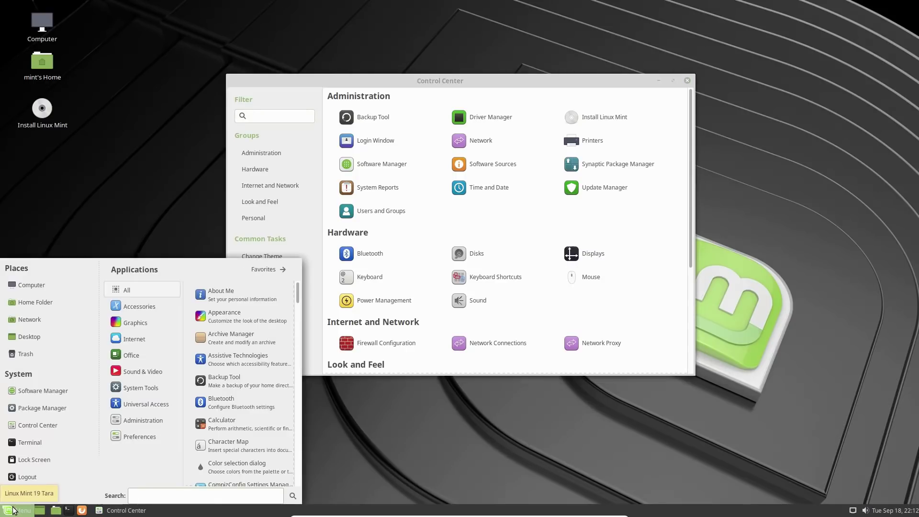
{"action": "left_click", "coordinate": [13, 511]}
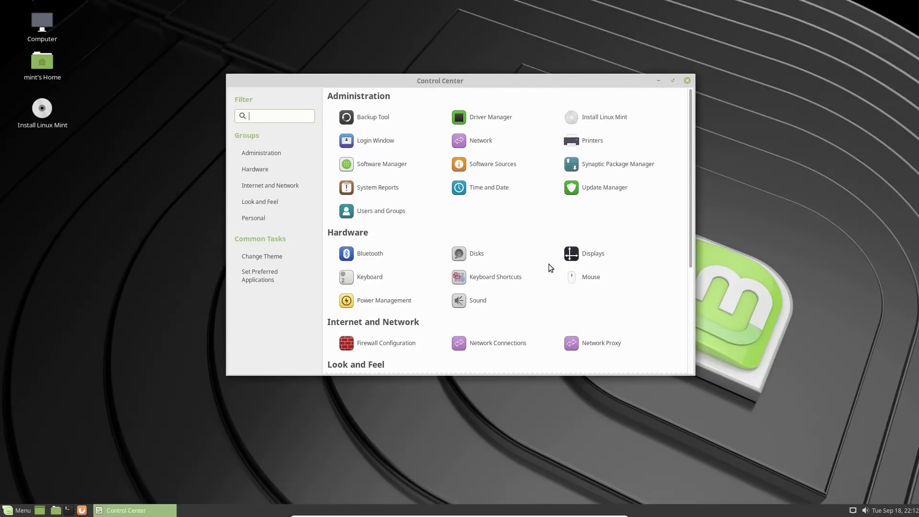
- Open CompizConfig Settings Manager from the Look and Feel group and acknowledge its advanced-tool caution
{"action": "scroll", "coordinate": [478, 300], "scroll_direction": "down", "scroll_amount": 5}
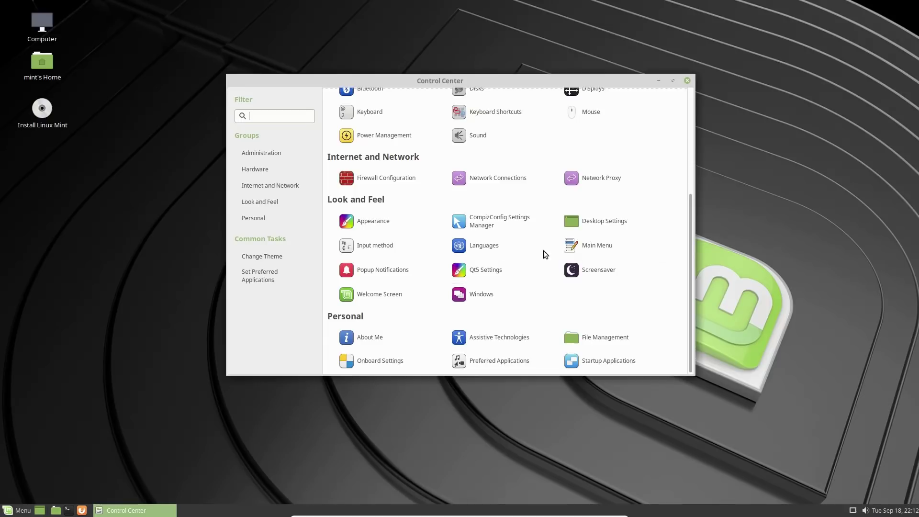
{"action": "left_click", "coordinate": [488, 222]}
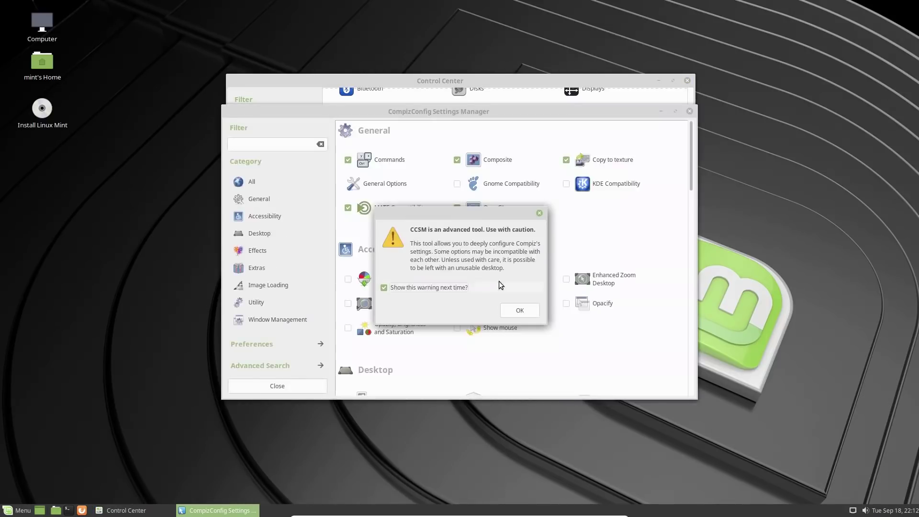
{"action": "left_click", "coordinate": [517, 310]}
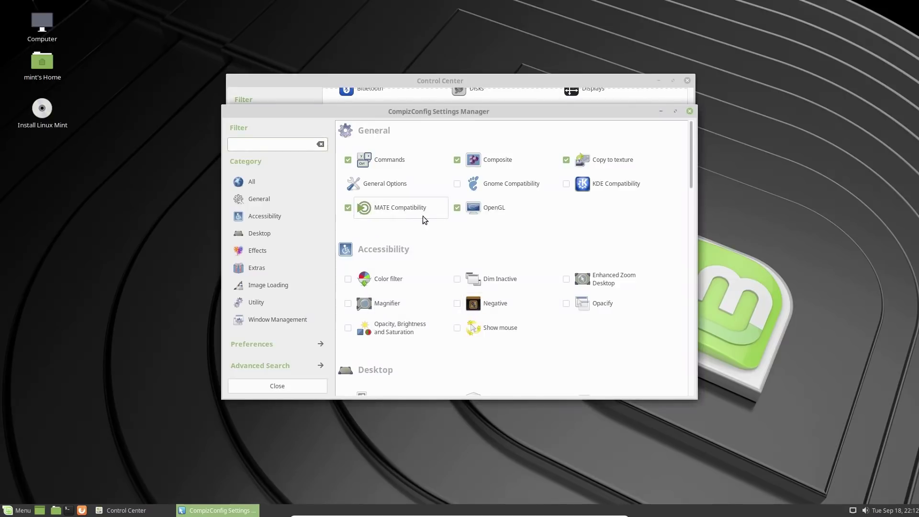
- Enable the 3D Windows and Animations Add-On plugins in the Effects category
{"action": "scroll", "coordinate": [400, 210], "scroll_direction": "down", "scroll_amount": 10}
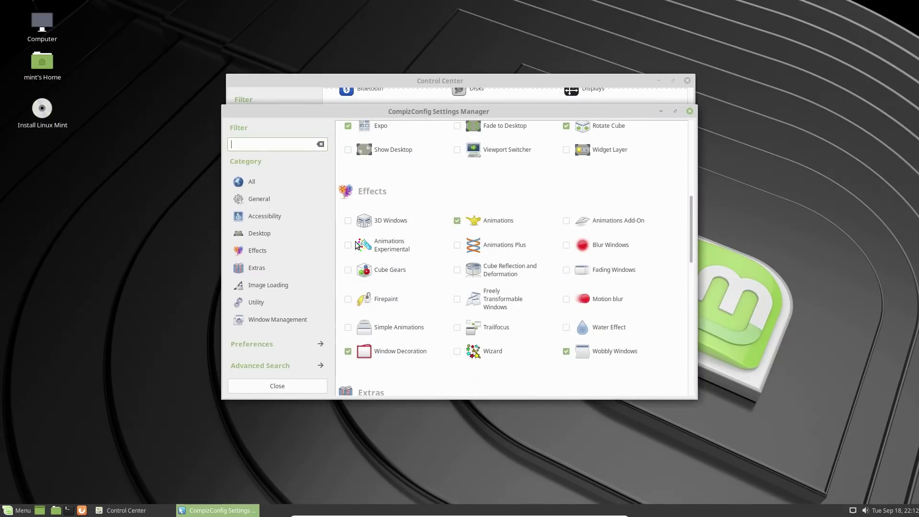
{"action": "left_click", "coordinate": [348, 220]}
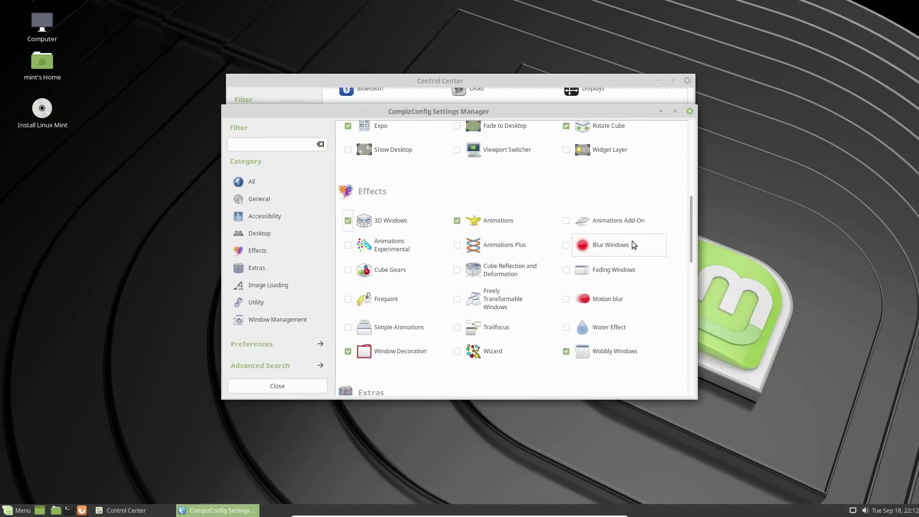
{"action": "left_click", "coordinate": [566, 221]}
{"action": "scroll", "coordinate": [566, 243], "scroll_direction": "down", "scroll_amount": 6}
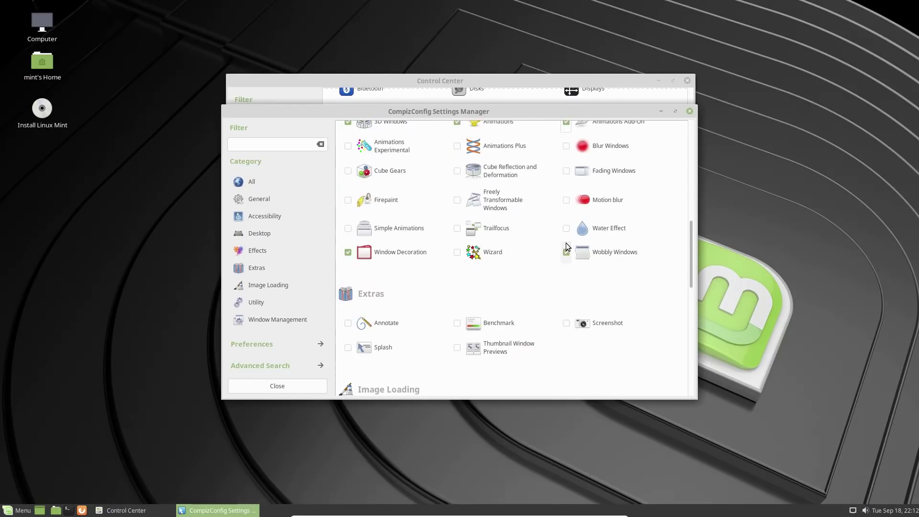
- Try to enable the Show mouse accessibility plugin, declining the required Mouse position polling plugin
{"action": "scroll", "coordinate": [484, 234], "scroll_direction": "up", "scroll_amount": 15}
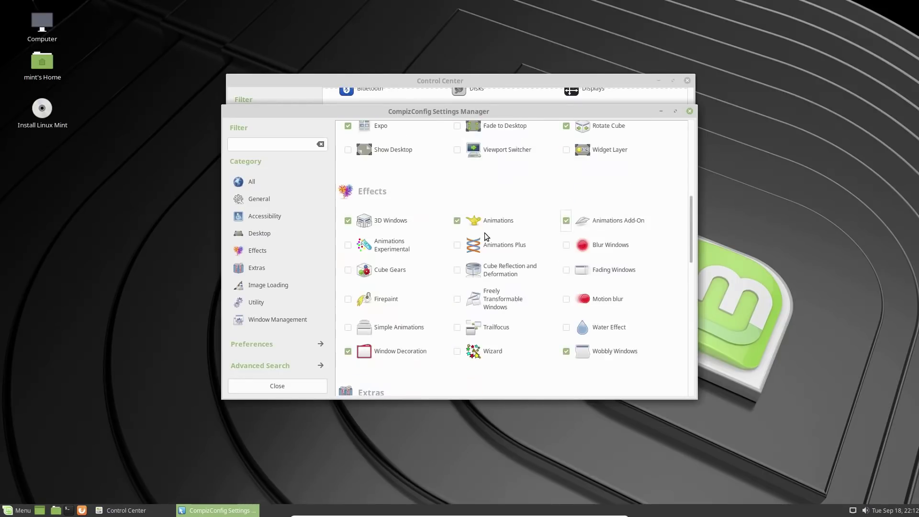
{"action": "scroll", "coordinate": [541, 199], "scroll_direction": "down", "scroll_amount": 3}
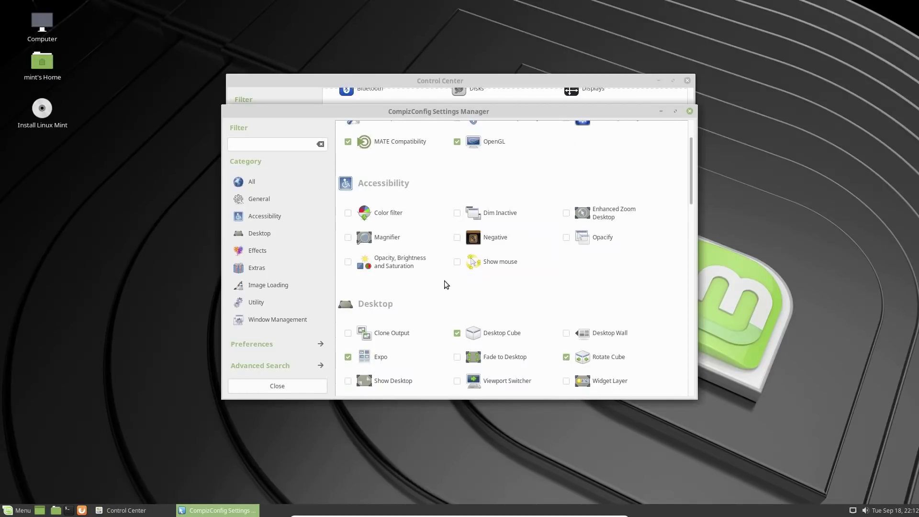
{"action": "left_click", "coordinate": [455, 262]}
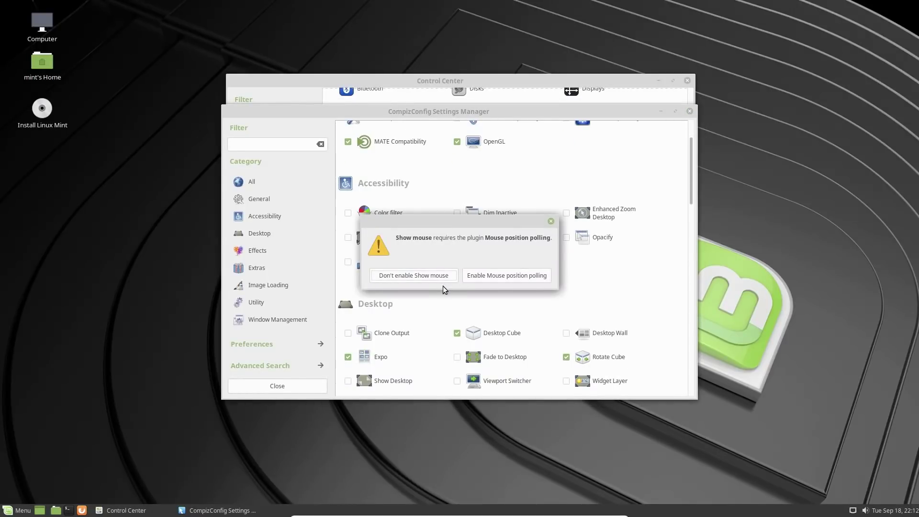
{"action": "left_click", "coordinate": [422, 276]}
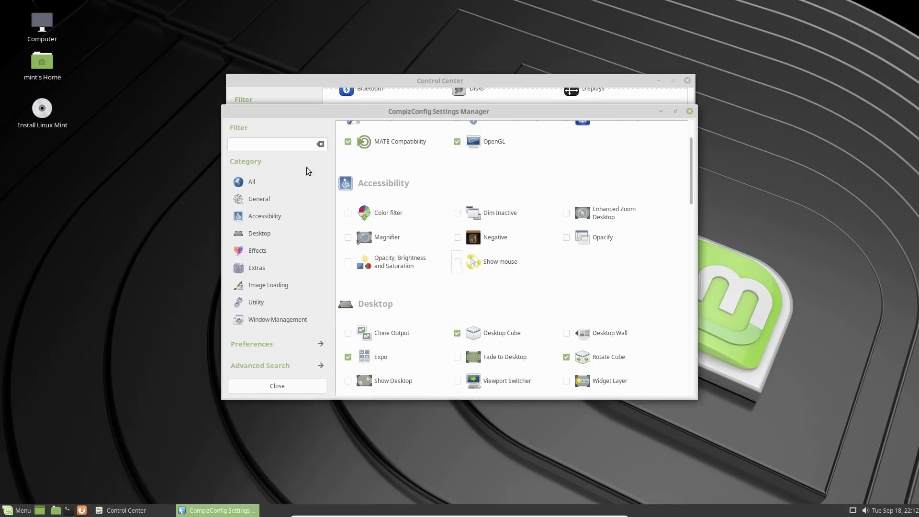
- Enable the Water Effect plugin in the Effects category
{"action": "scroll", "coordinate": [452, 291], "scroll_direction": "down", "scroll_amount": 3}
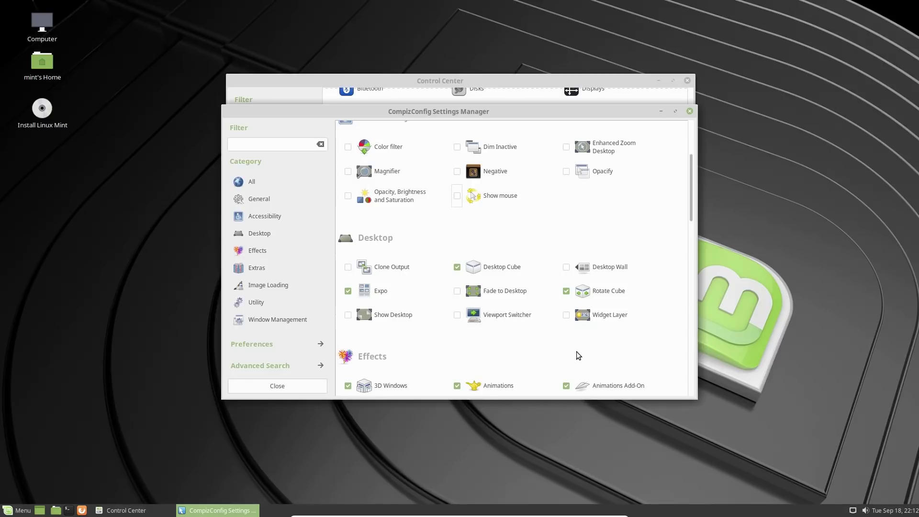
{"action": "scroll", "coordinate": [504, 330], "scroll_direction": "down", "scroll_amount": 6}
{"action": "scroll", "coordinate": [505, 332], "scroll_direction": "down", "scroll_amount": 4}
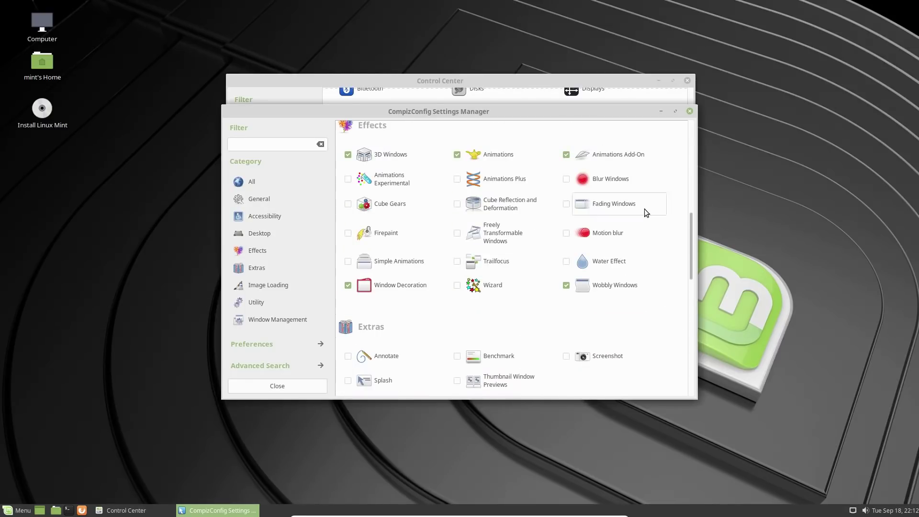
{"action": "left_click", "coordinate": [566, 261]}
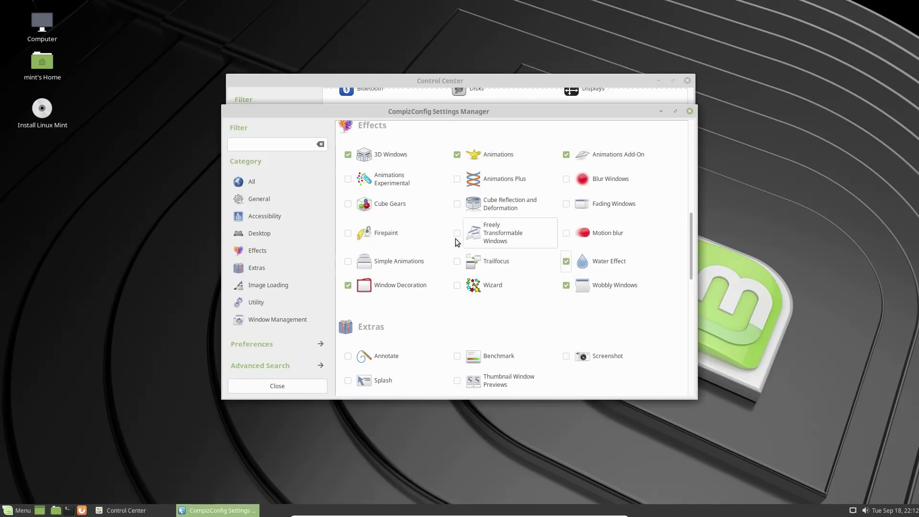
- Close CompizConfig Settings Manager and the Control Center to return to the empty desktop
{"action": "left_click", "coordinate": [295, 385]}
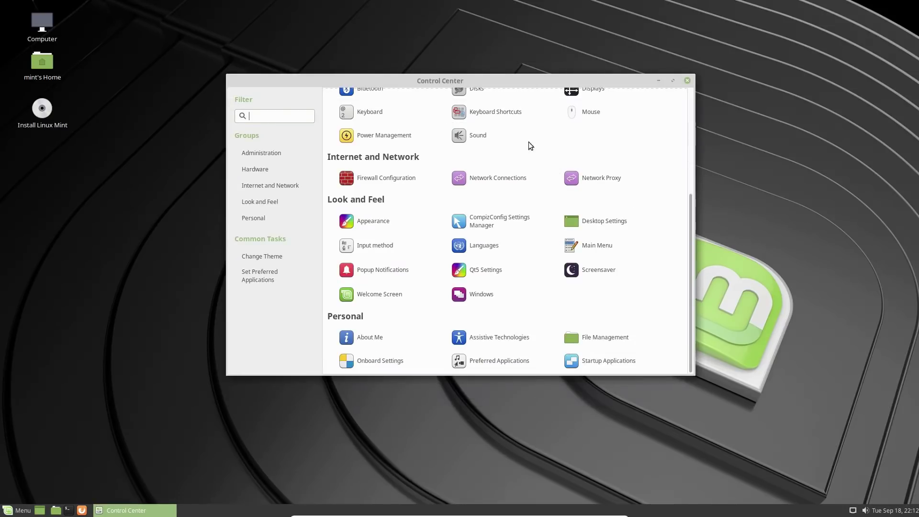
{"action": "left_click_drag", "start_coordinate": [467, 78], "coordinate": [488, 100]}
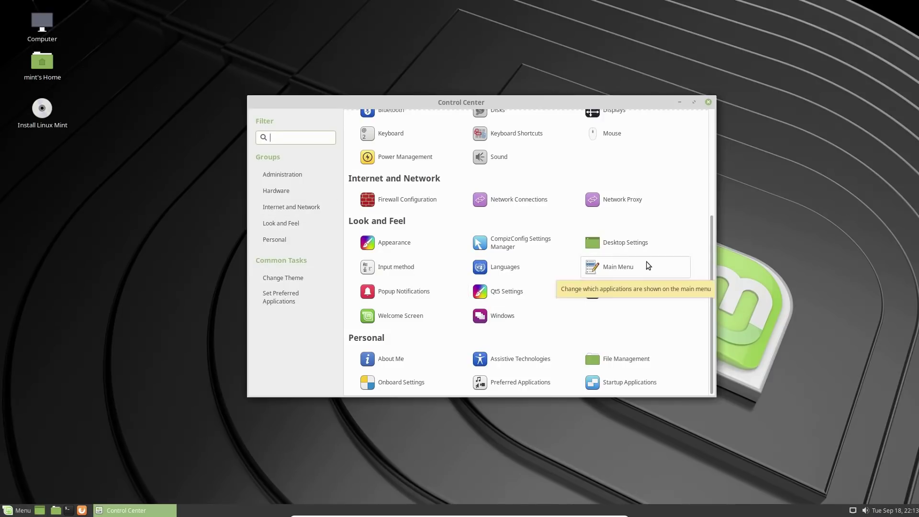
{"action": "left_click", "coordinate": [709, 101]}
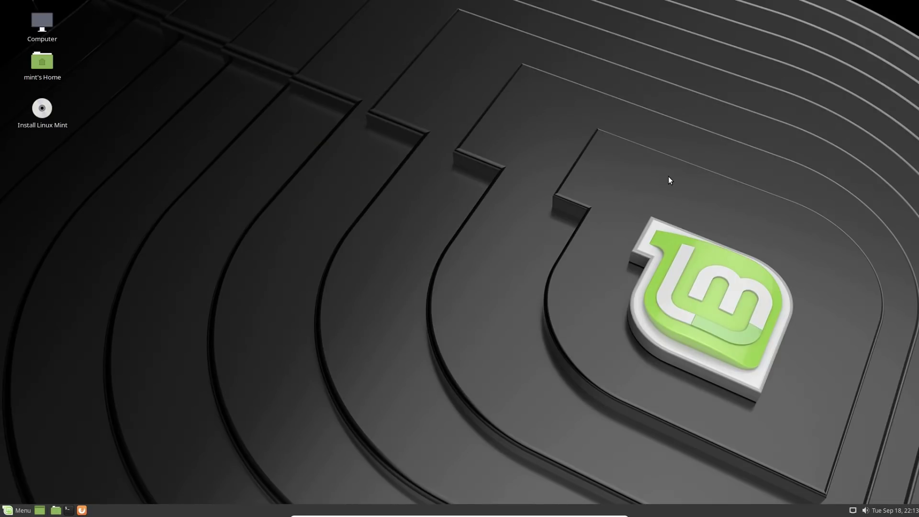